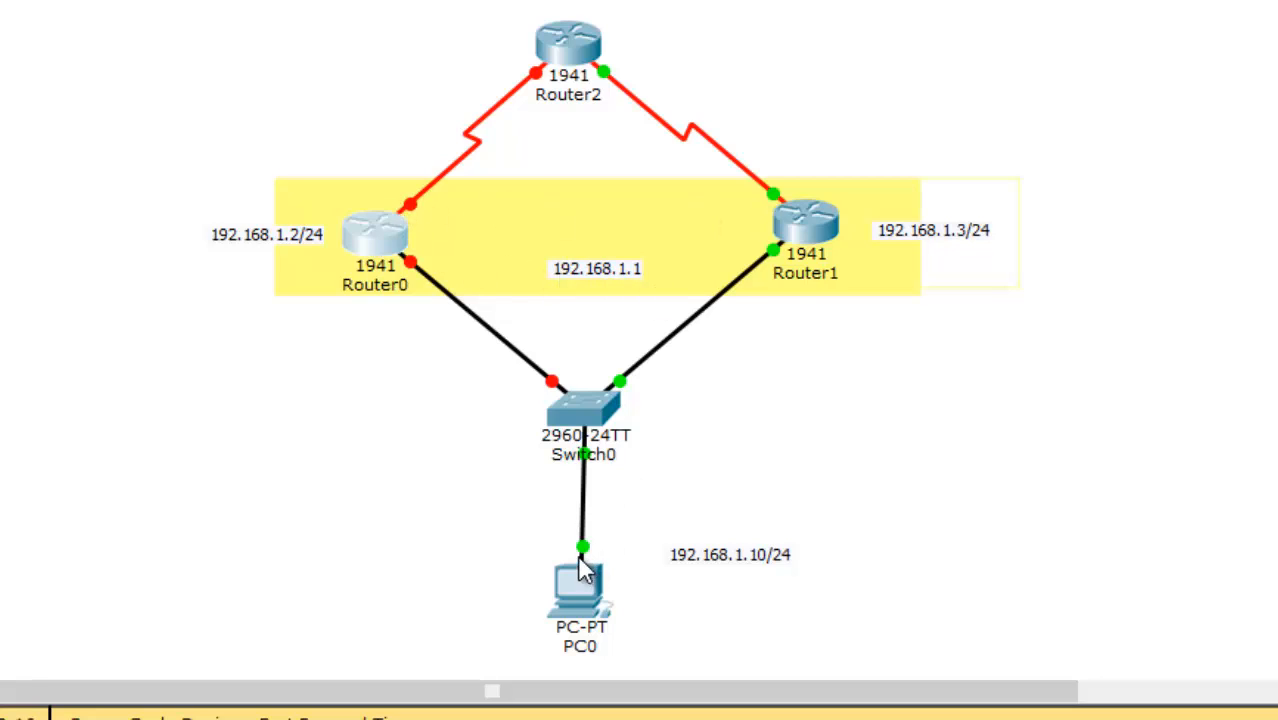
Review PC0's IP configuration, including its default gateway, and close the PC0 window.
click(600, 595)
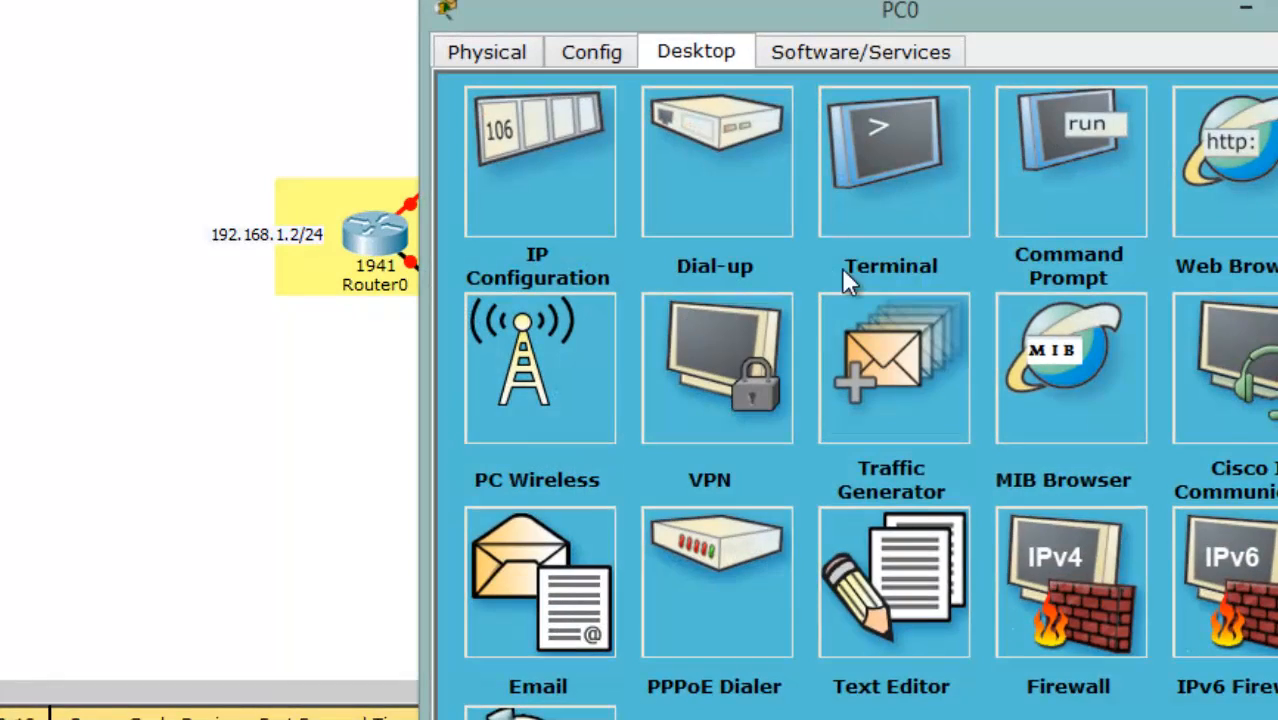
click(604, 152)
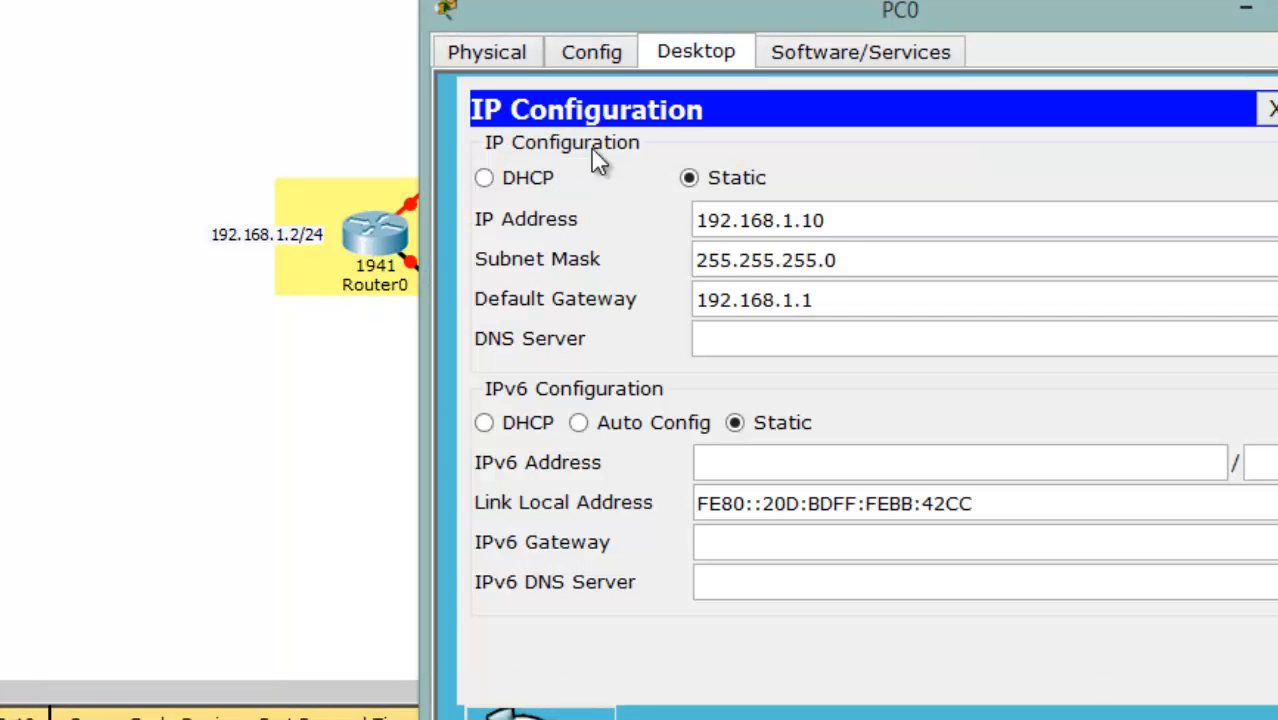
click(838, 307)
click(1270, 109)
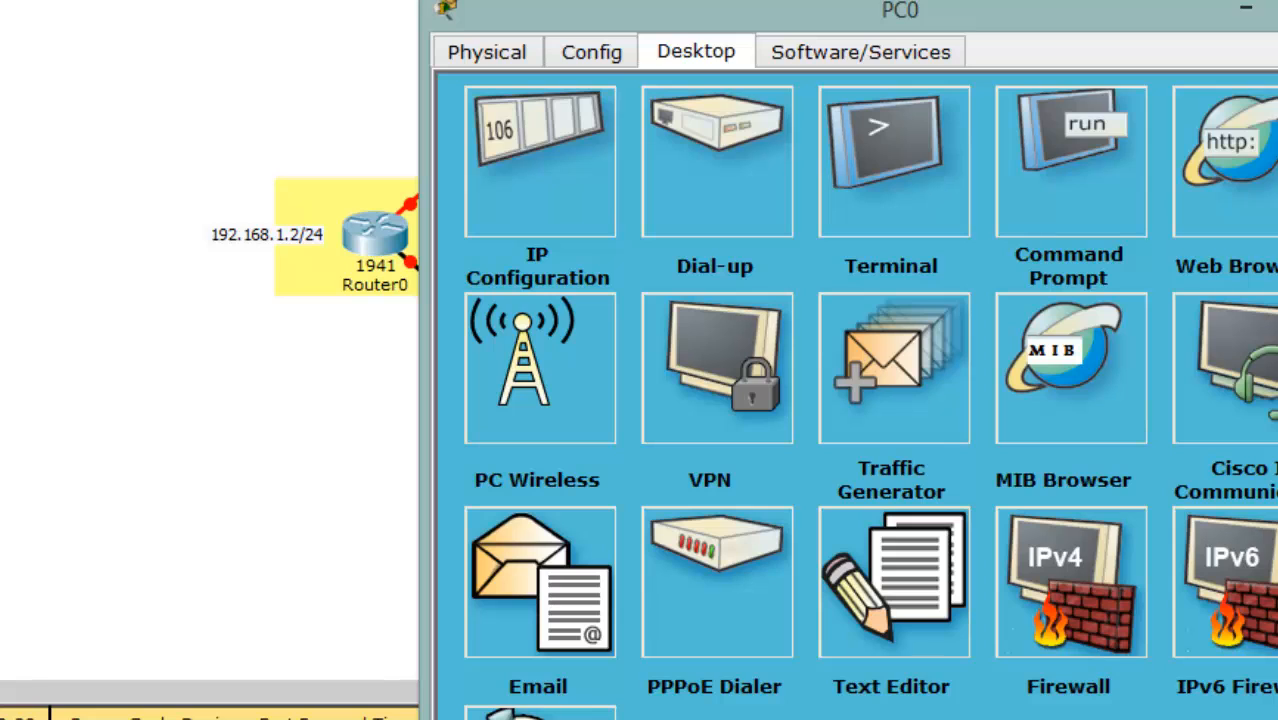
click(1277, 9)
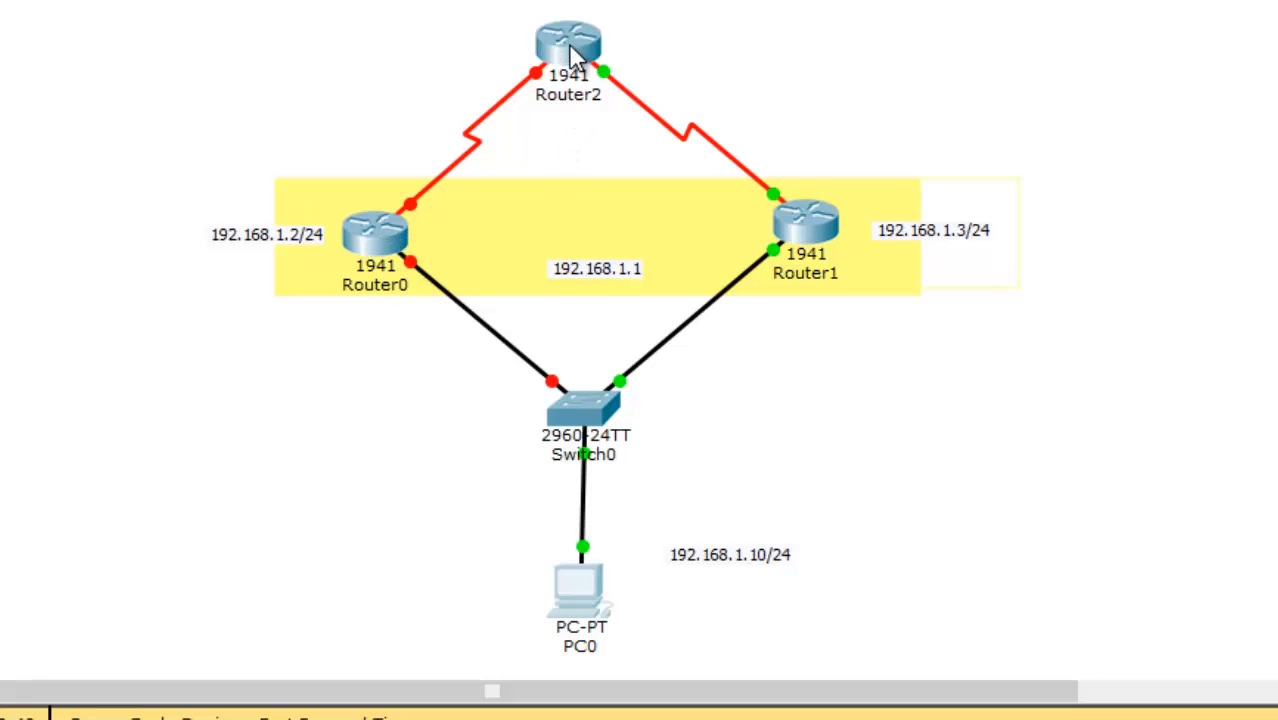
Shift Router2 slightly in the topology and change its display name to ISP.
drag(578, 50, 594, 48)
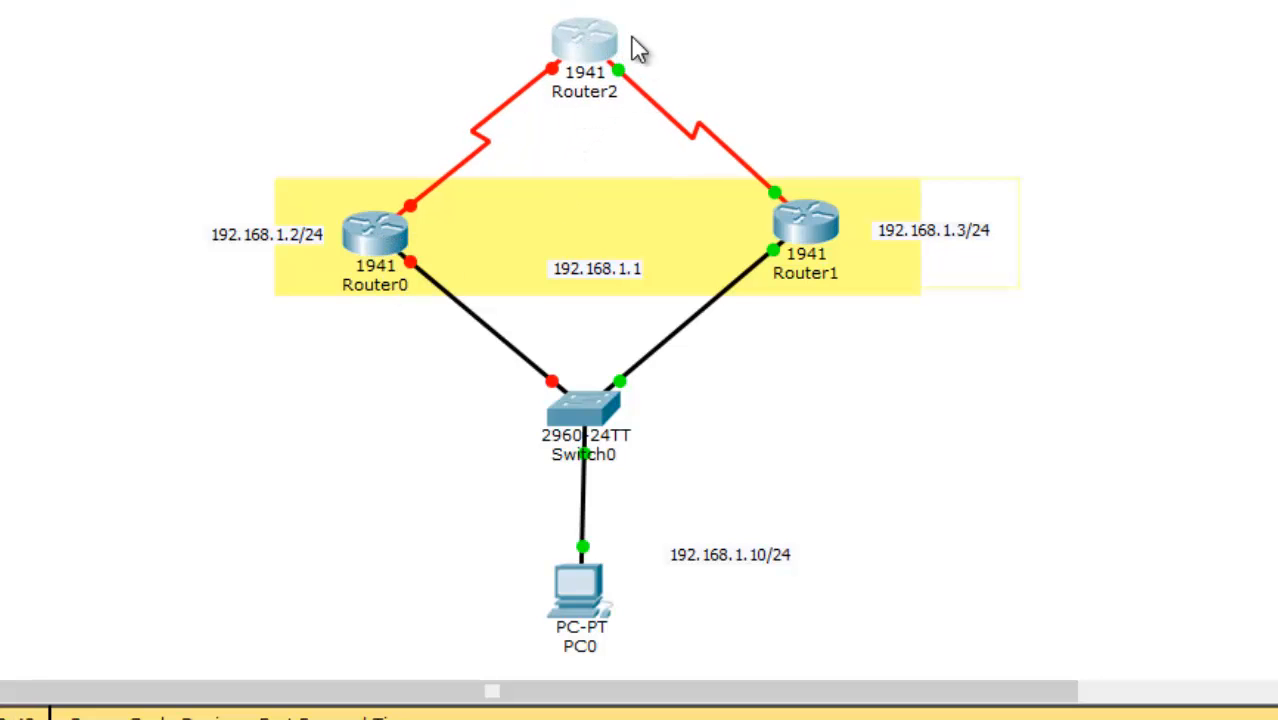
click(578, 44)
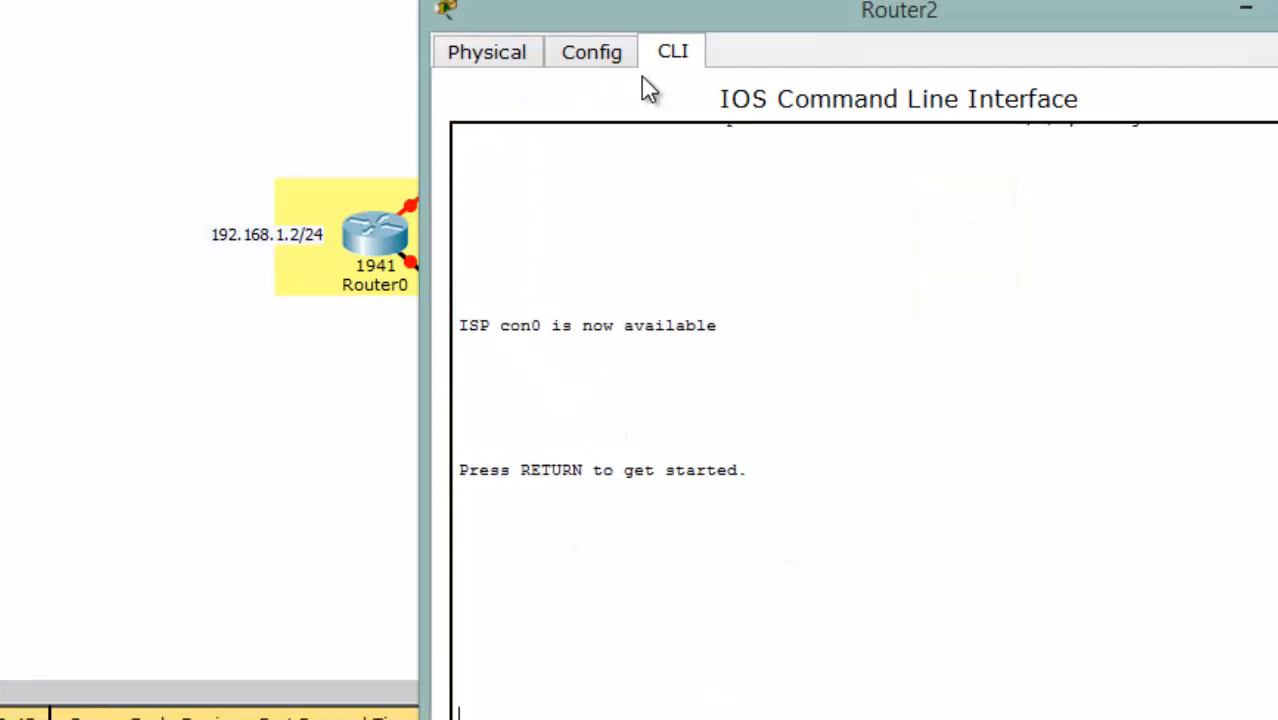
click(522, 58)
click(593, 56)
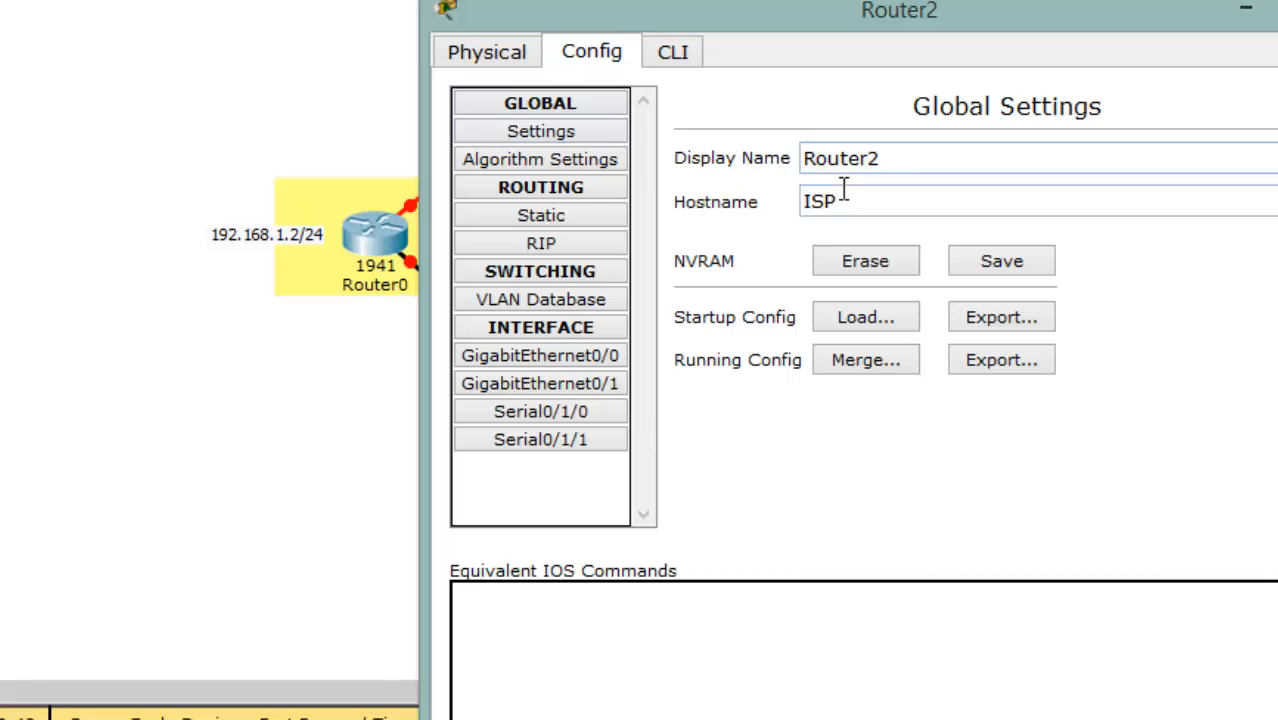
drag(916, 161, 680, 166)
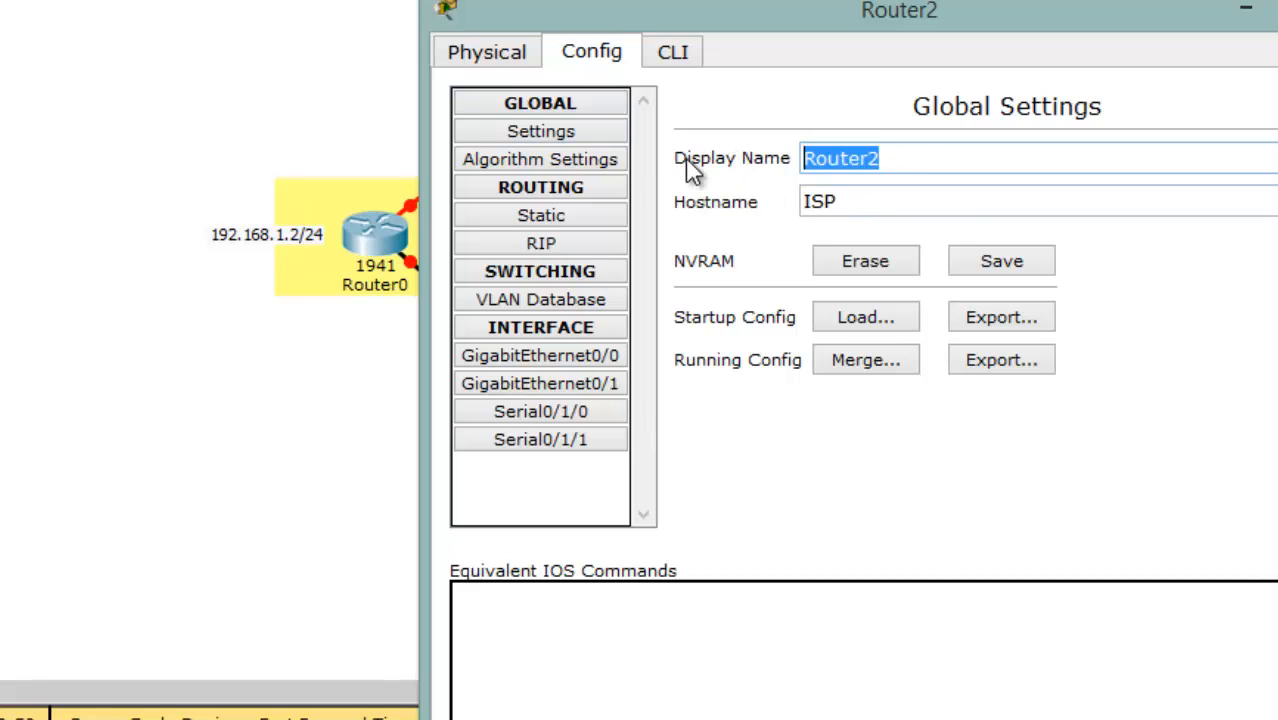
text(ISP)
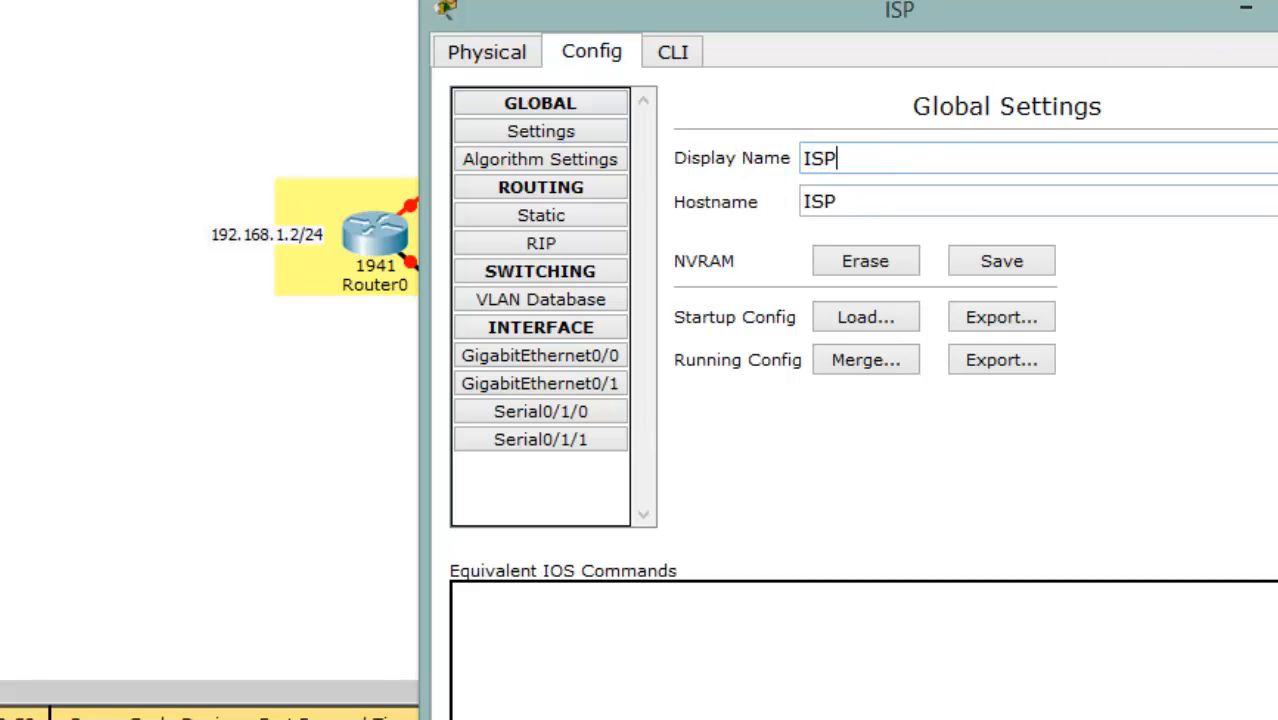
click(1277, 8)
Change Router0's display name to R1.
click(397, 228)
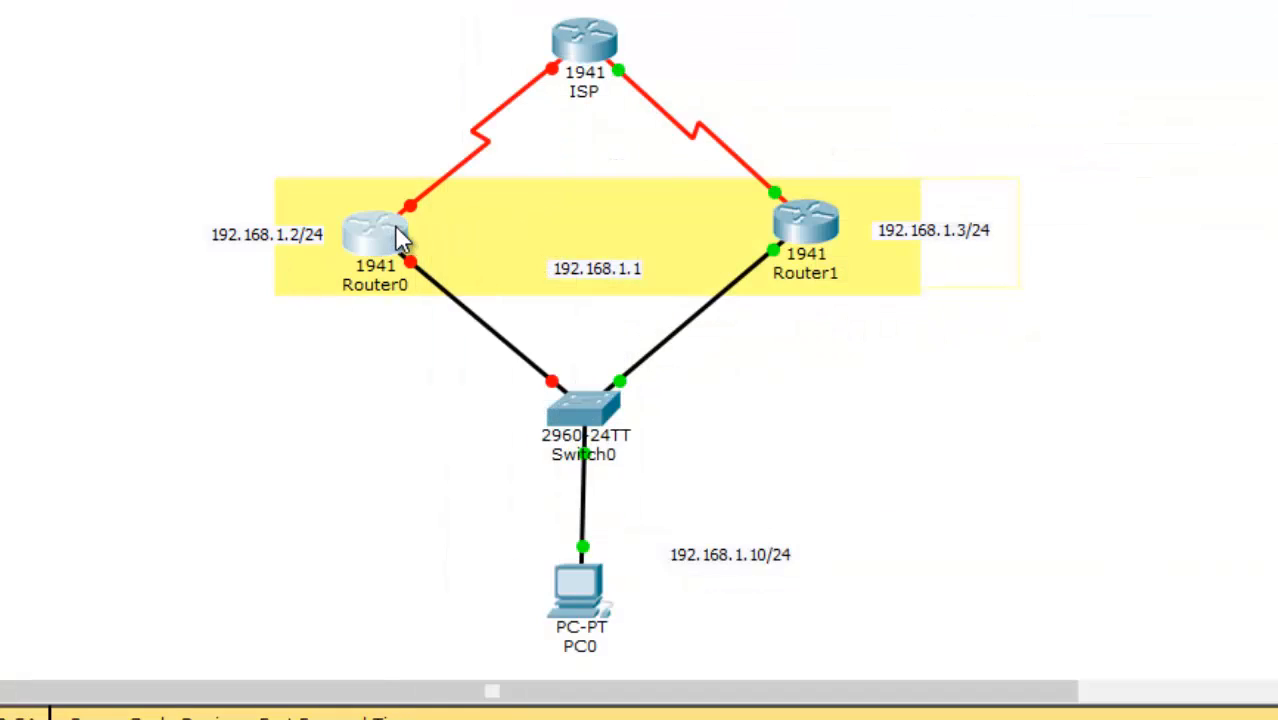
click(592, 54)
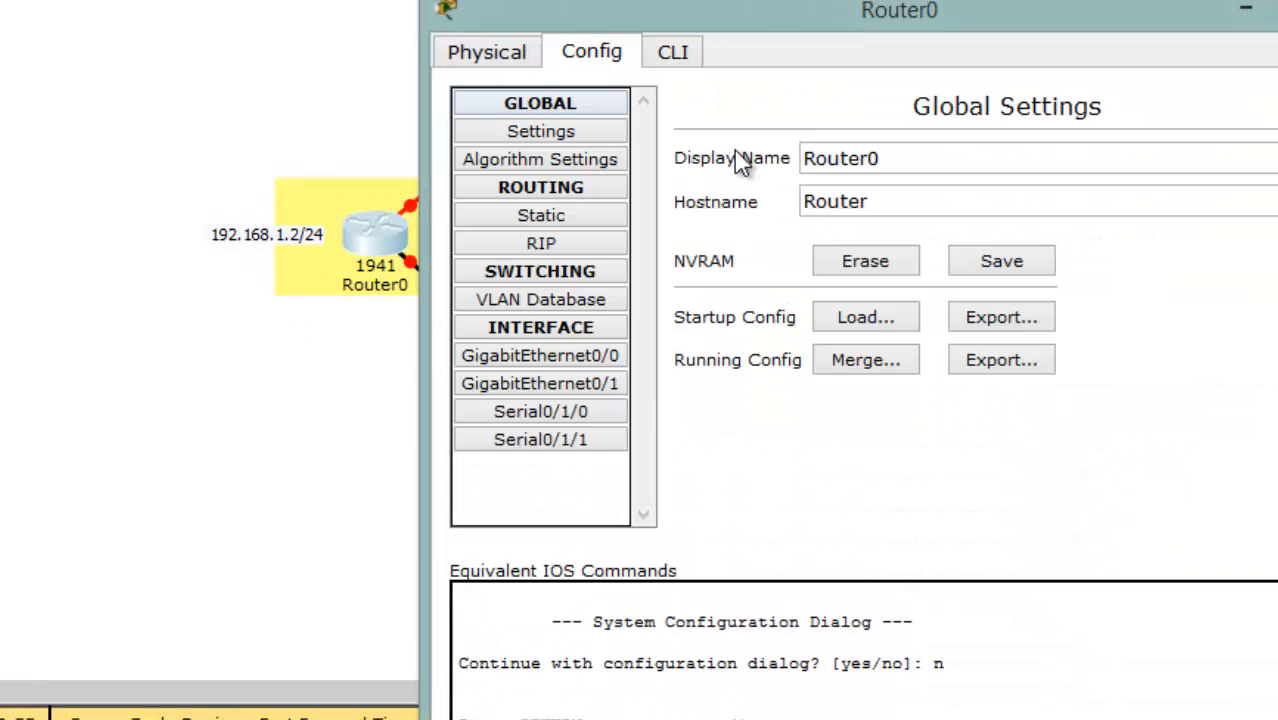
double_click(914, 160)
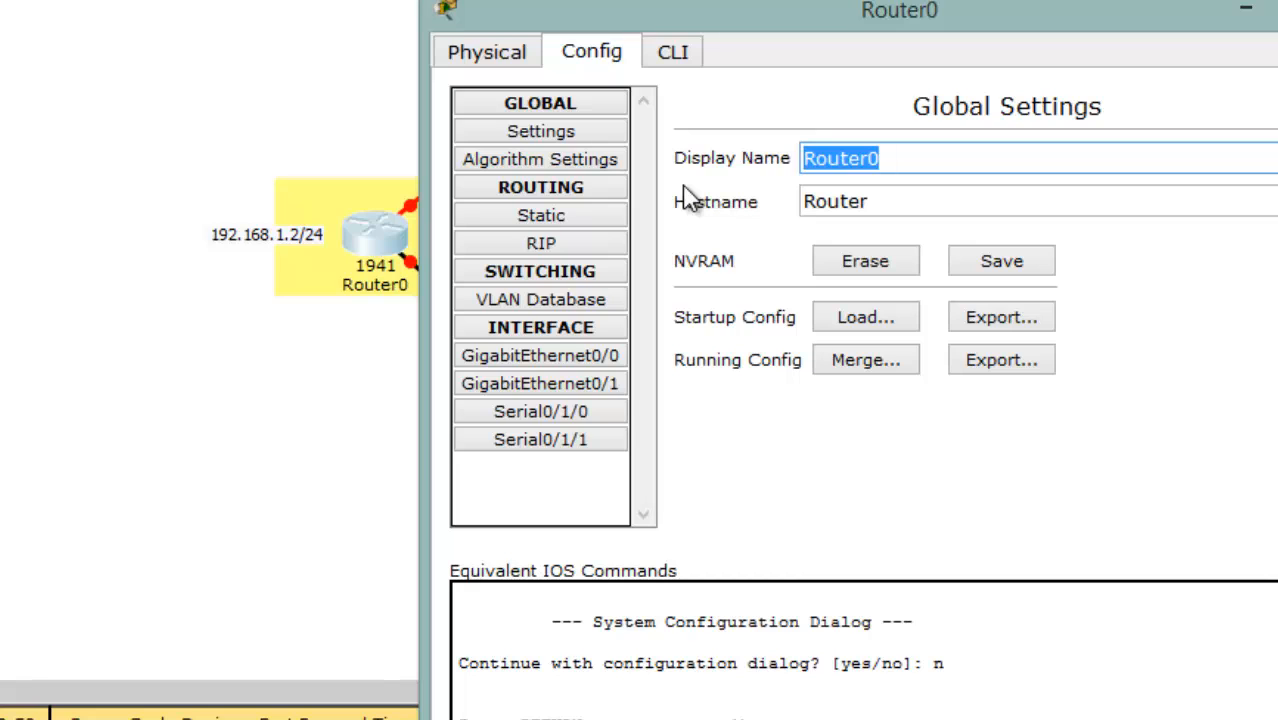
text(R)
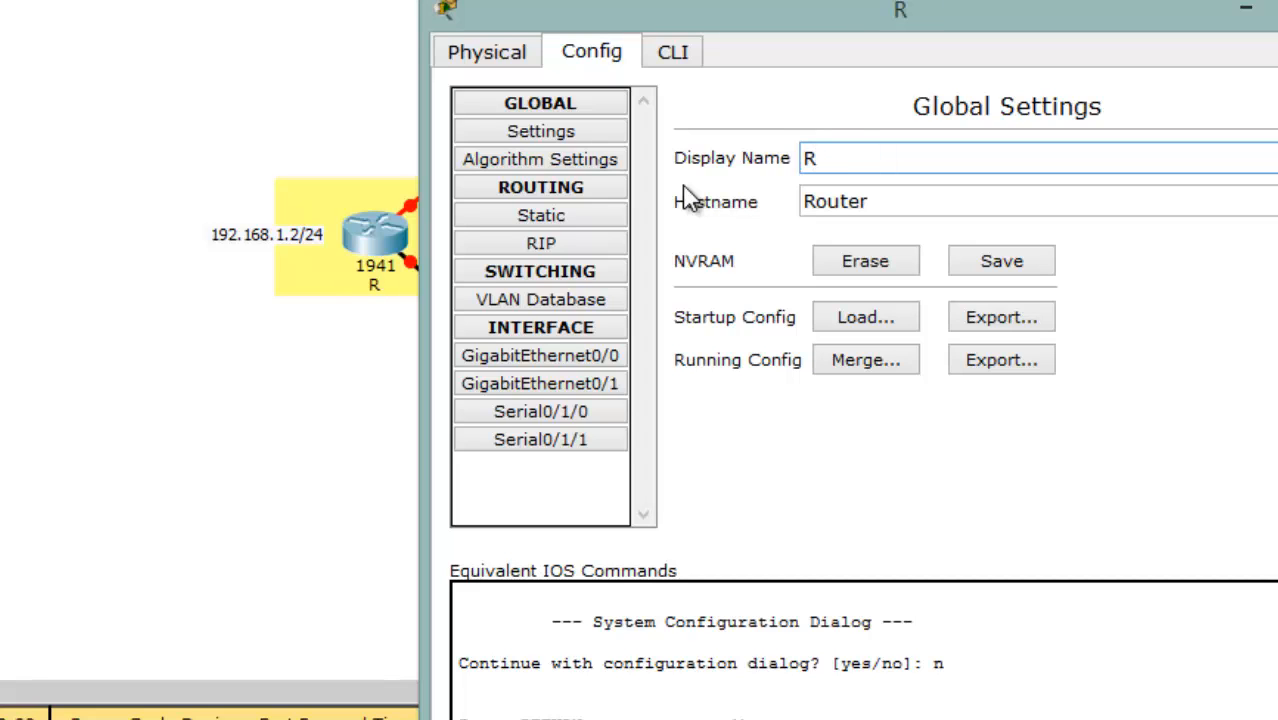
text(1)
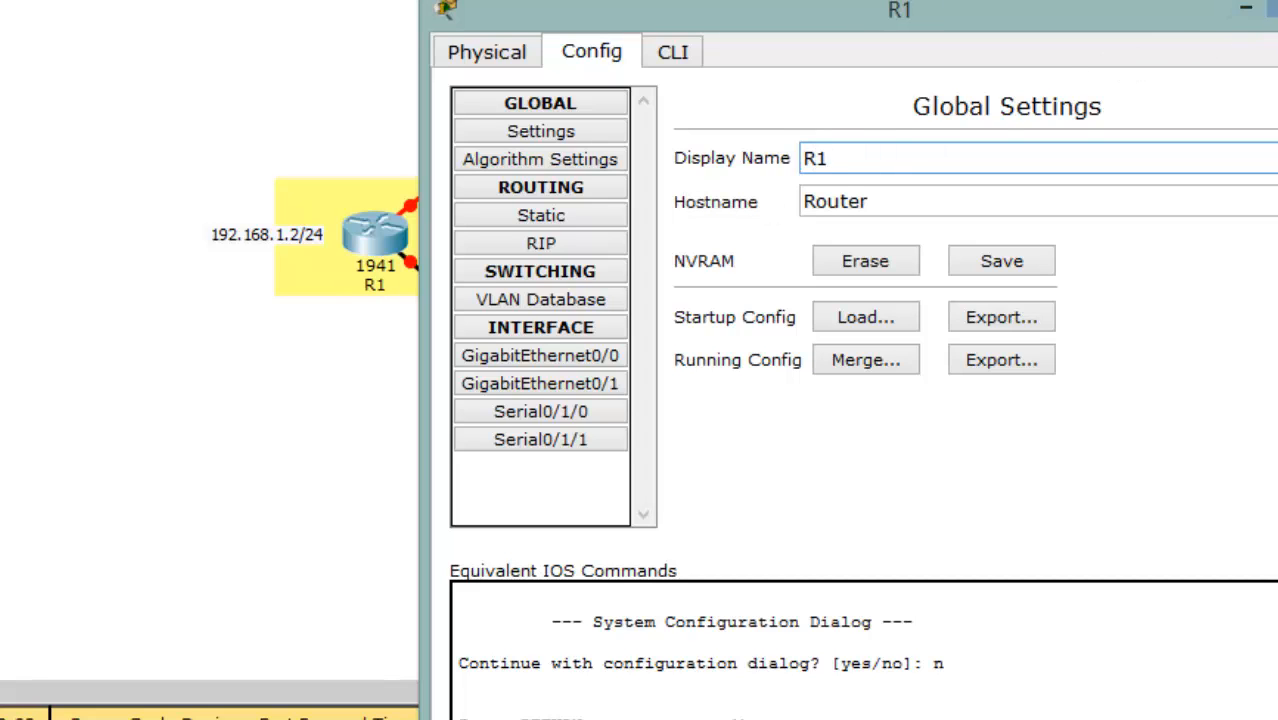
click(1268, 8)
Change Router1's display name to R2.
click(800, 225)
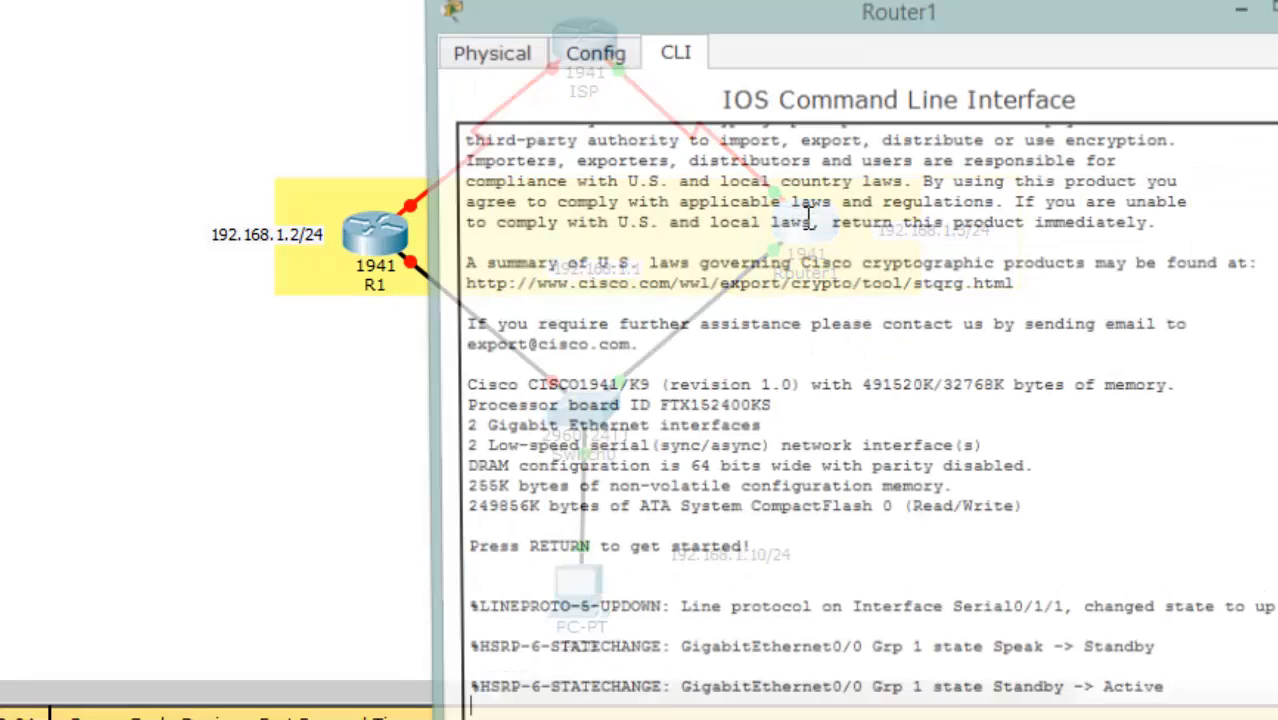
click(596, 53)
click(918, 163)
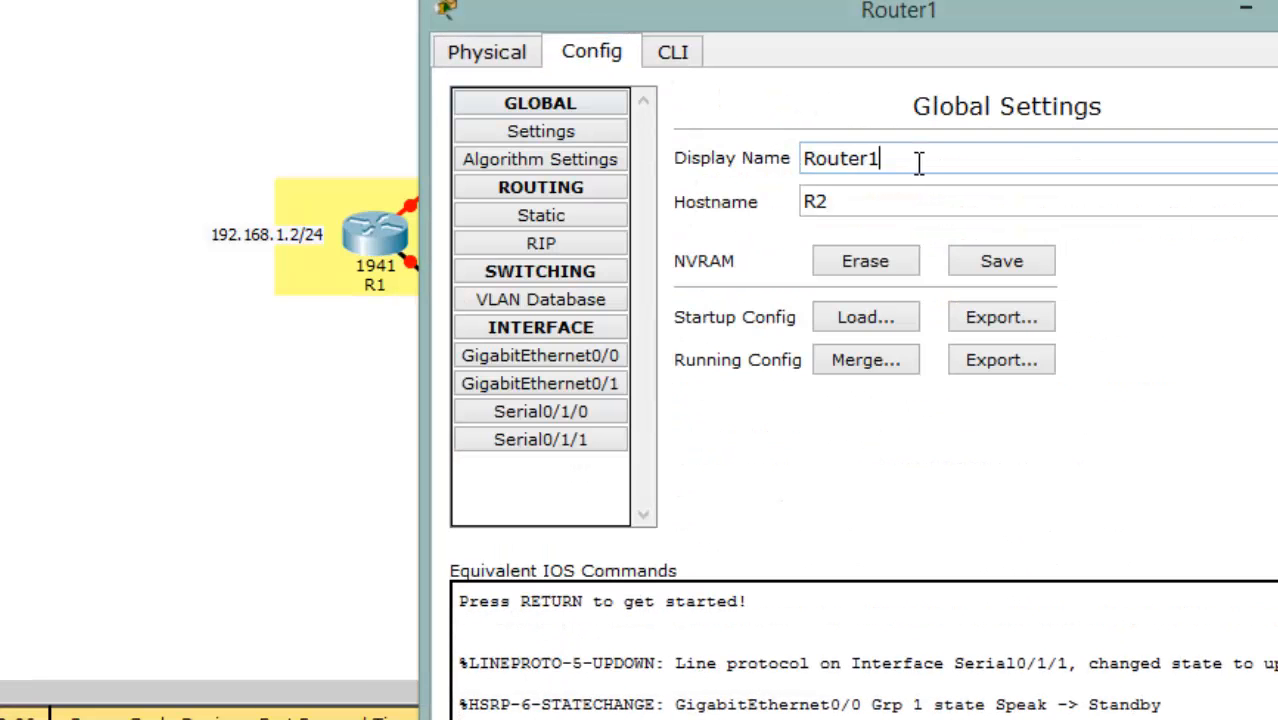
drag(918, 163, 727, 166)
text(R2)
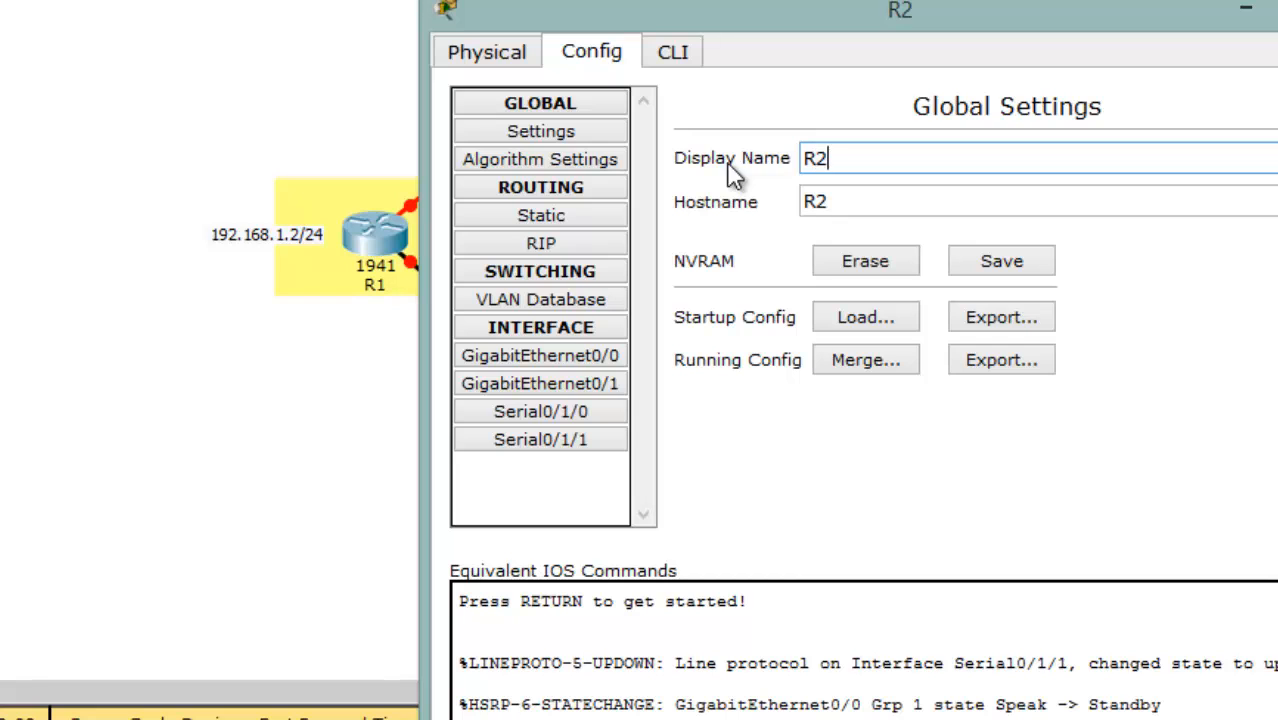
click(1270, 8)
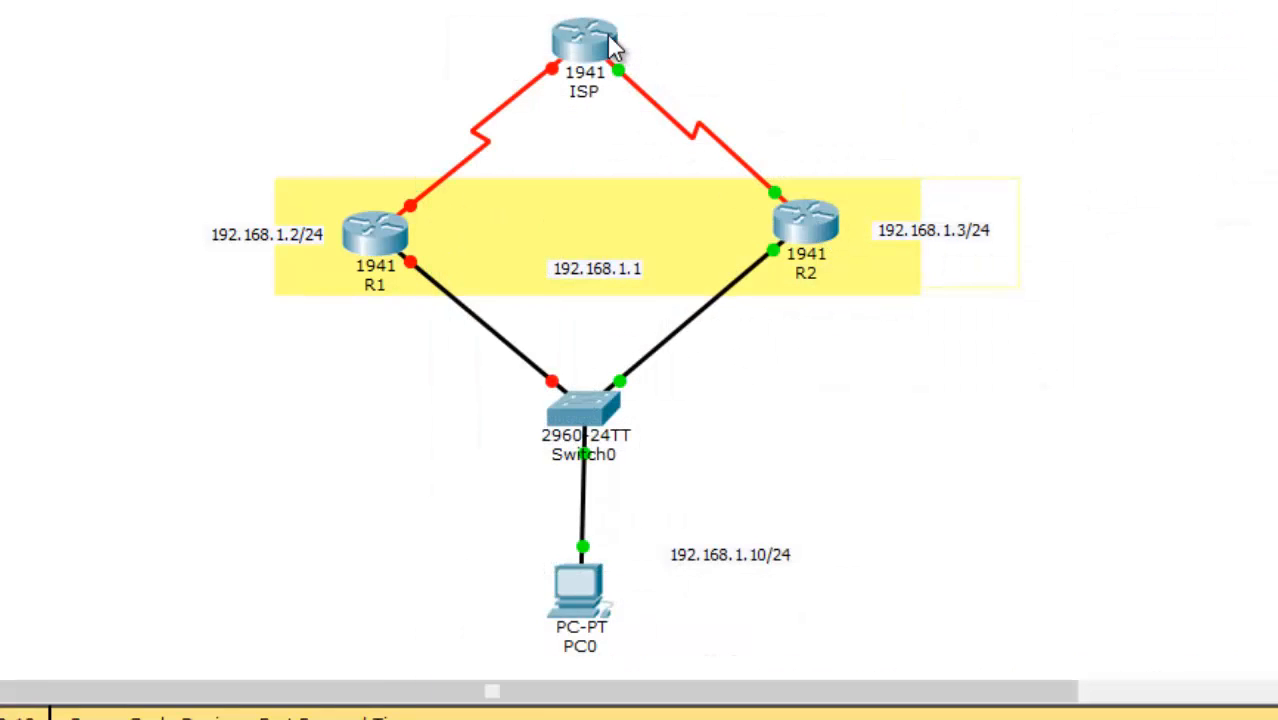
Open R2's command line and try to run "show run" from user mode.
click(806, 218)
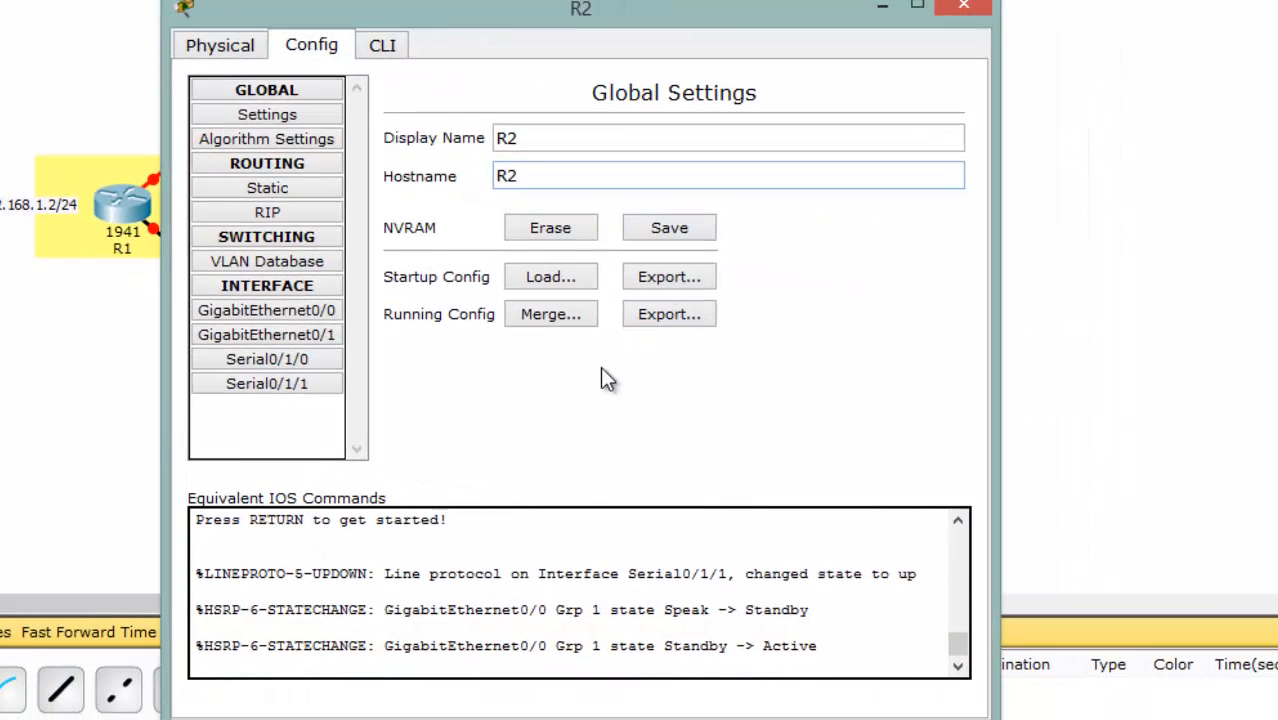
click(404, 47)
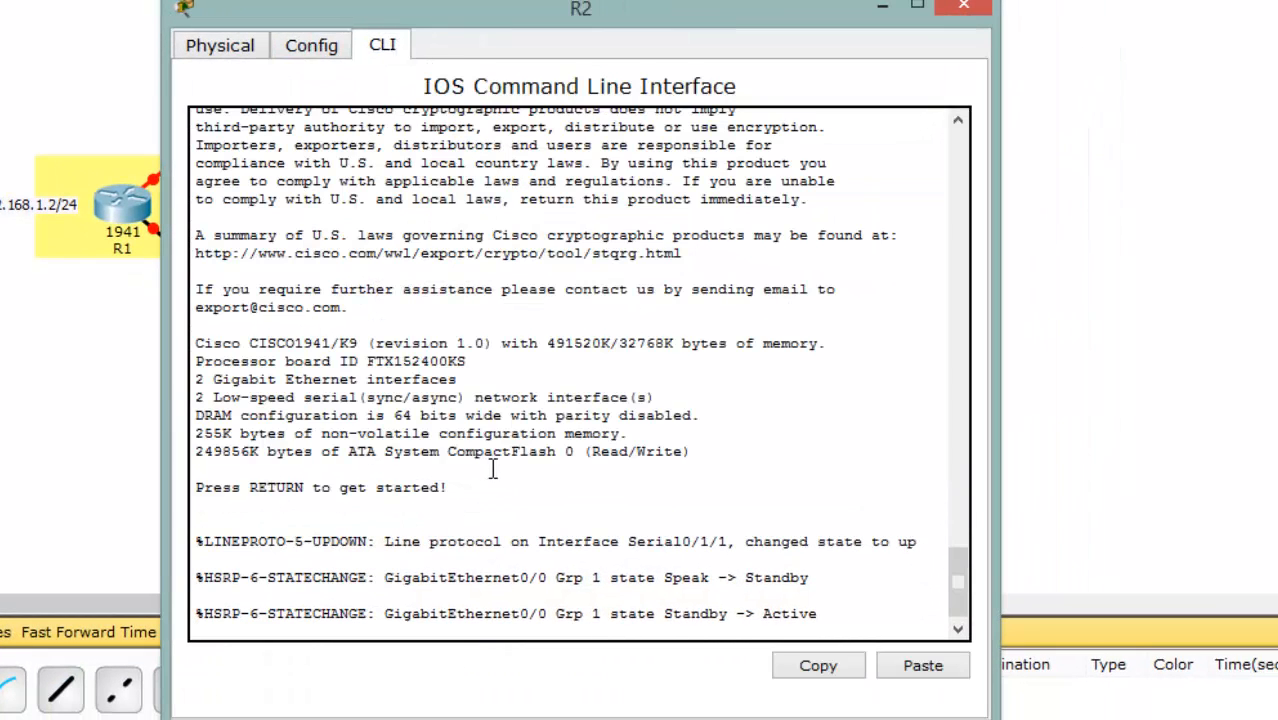
key(Return)
key(Return)
key(Return)
key(Return)
key(Return)
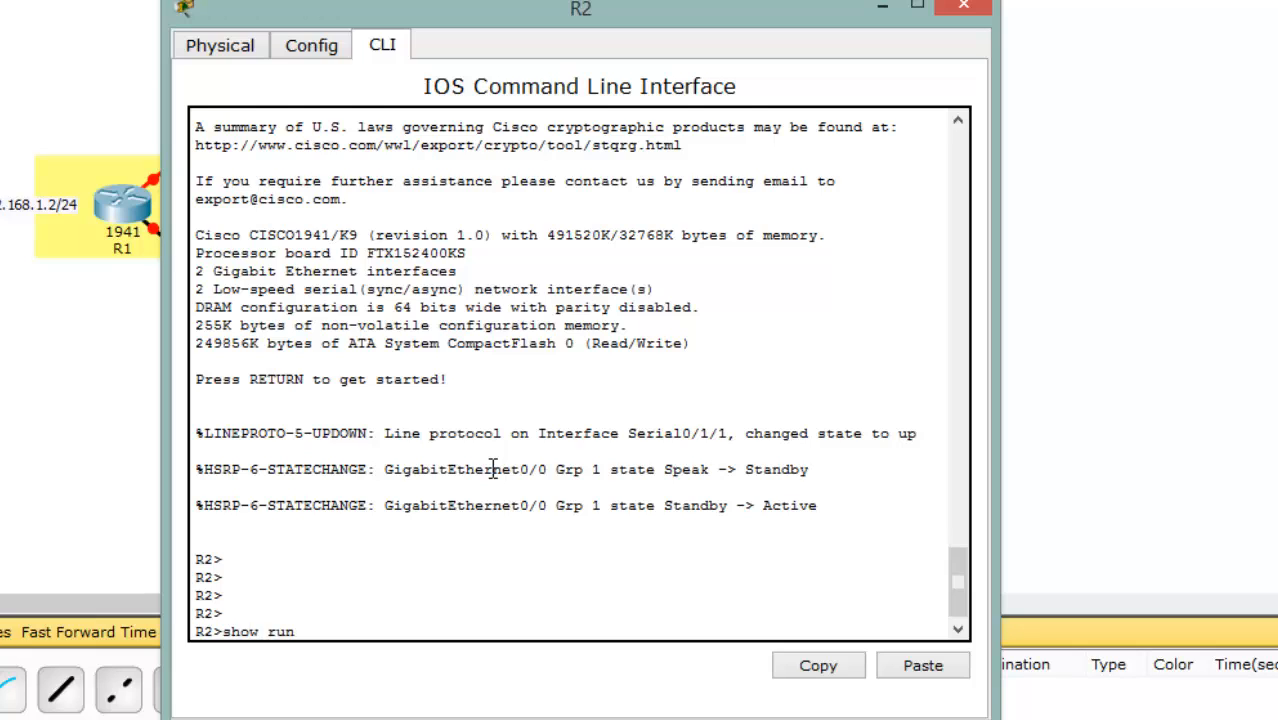
key(Return)
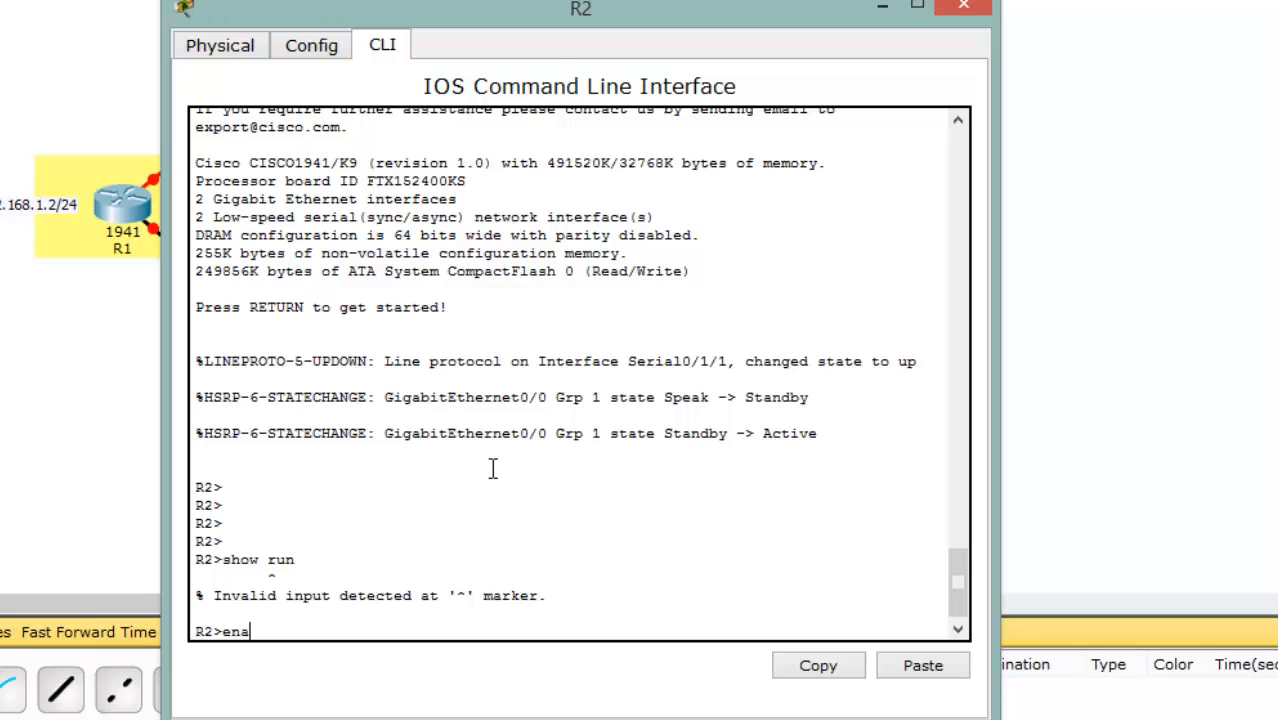
Enter privileged mode on R2 with "ena" and display the running configuration with "show run".
key(Return)
key(Return)
key(Return)
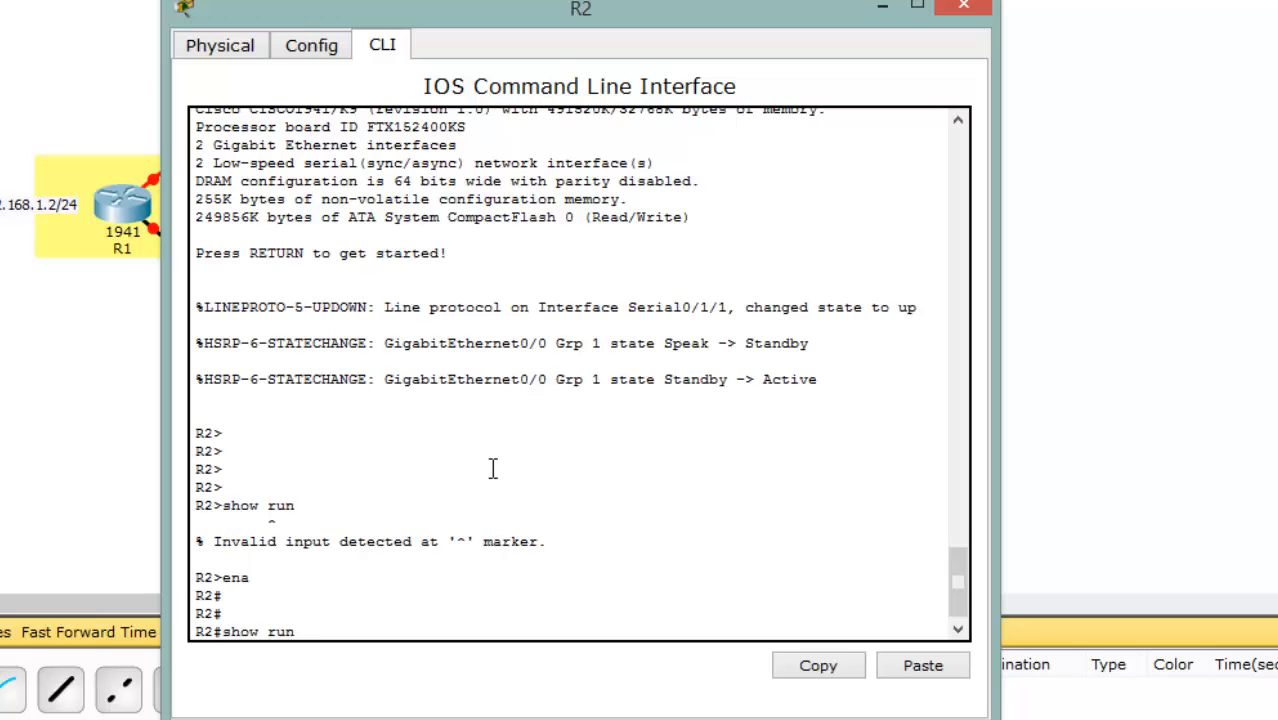
key(Return)
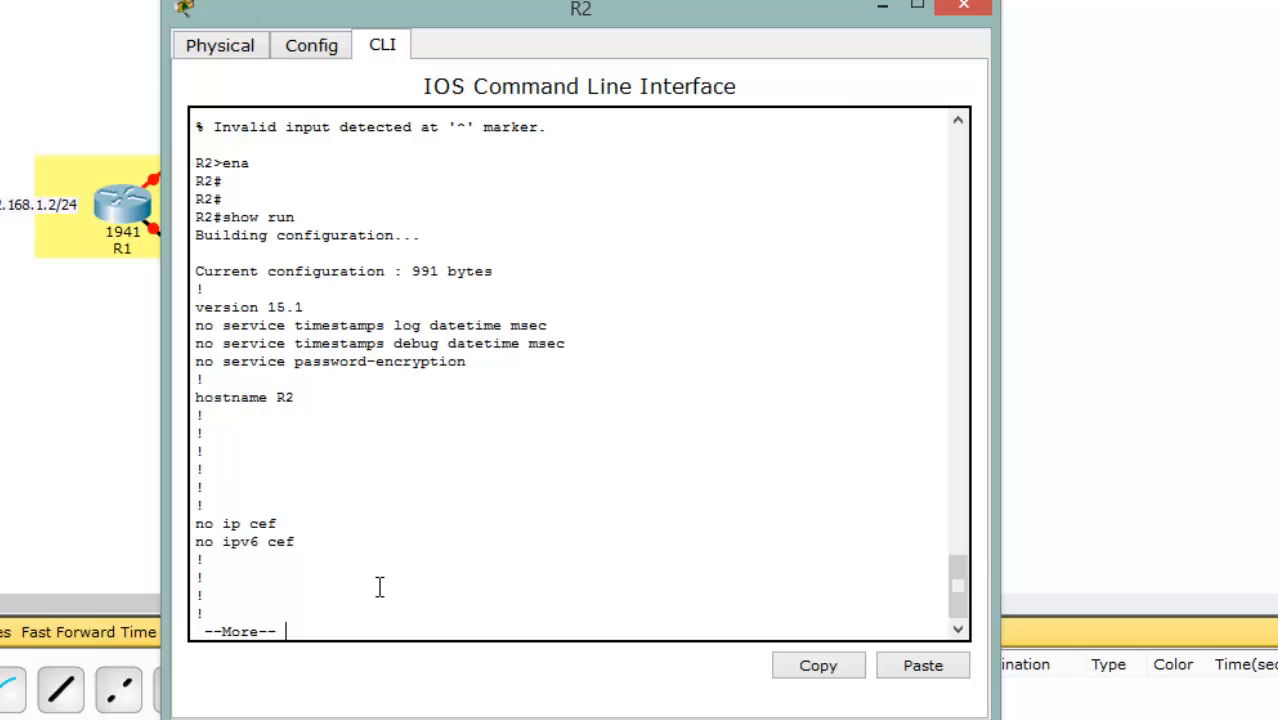
Examine the standby version, virtual IP, priority and preempt settings under GigabitEthernet0/0 in R2's running configuration.
key(space)
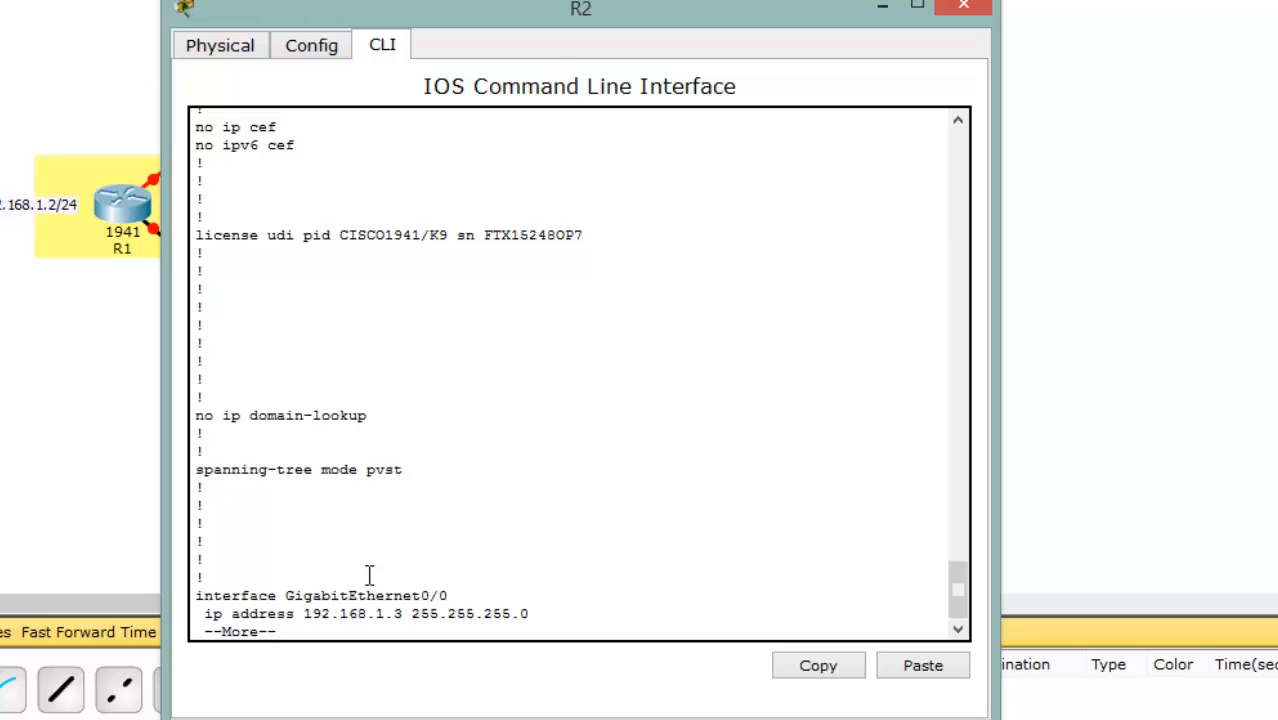
key(space)
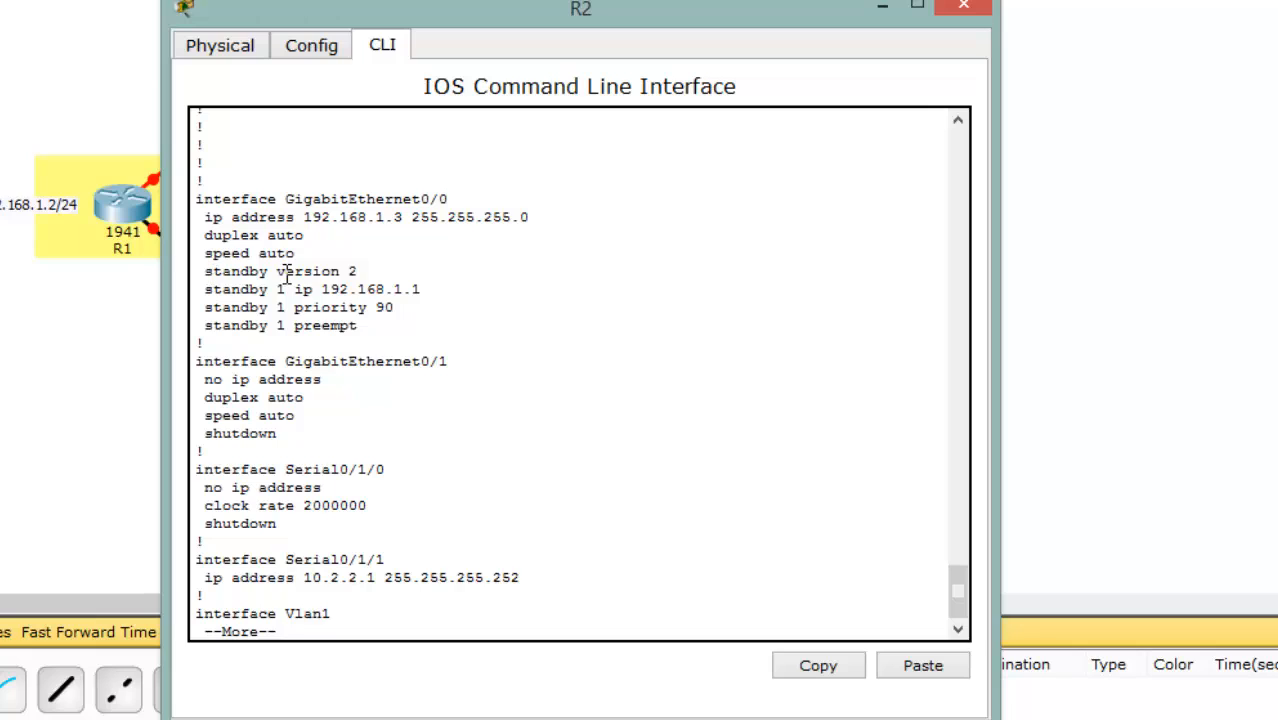
drag(370, 272, 199, 280)
click(232, 289)
drag(400, 311, 195, 310)
click(363, 325)
drag(360, 327, 290, 327)
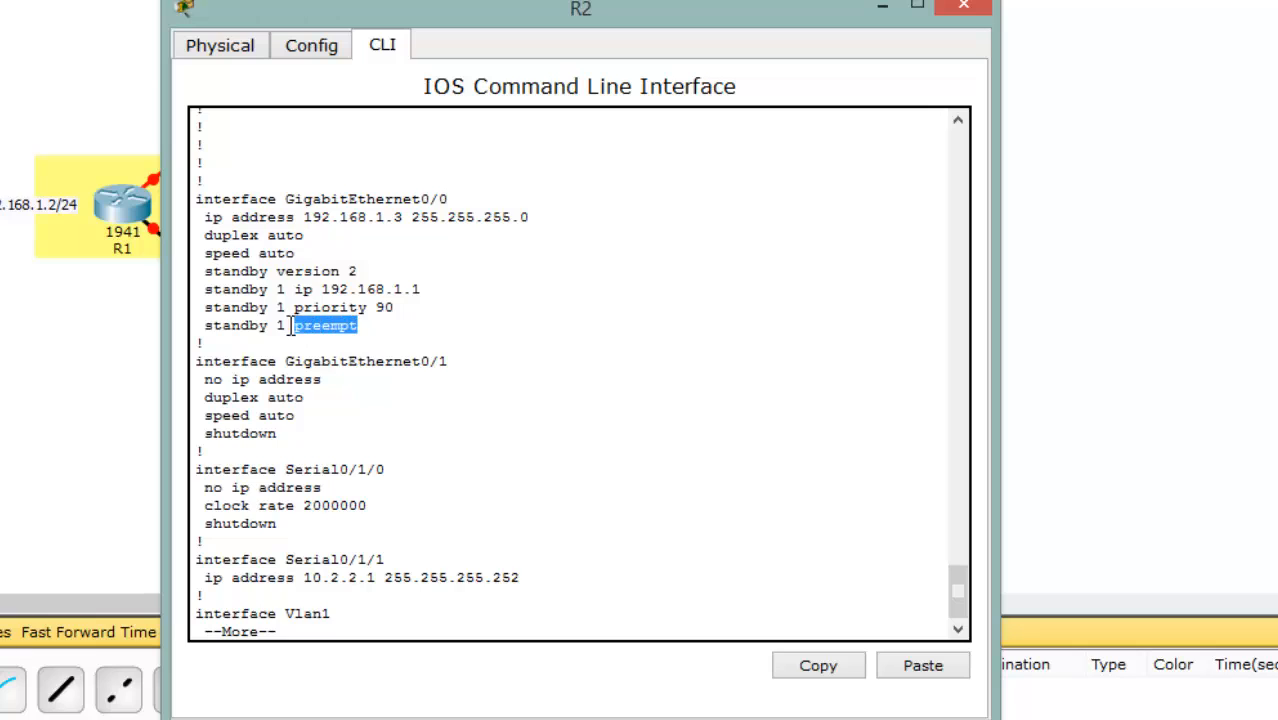
click(418, 343)
Examine the default static route in R2's running configuration and page through to the end of the listing.
key(space)
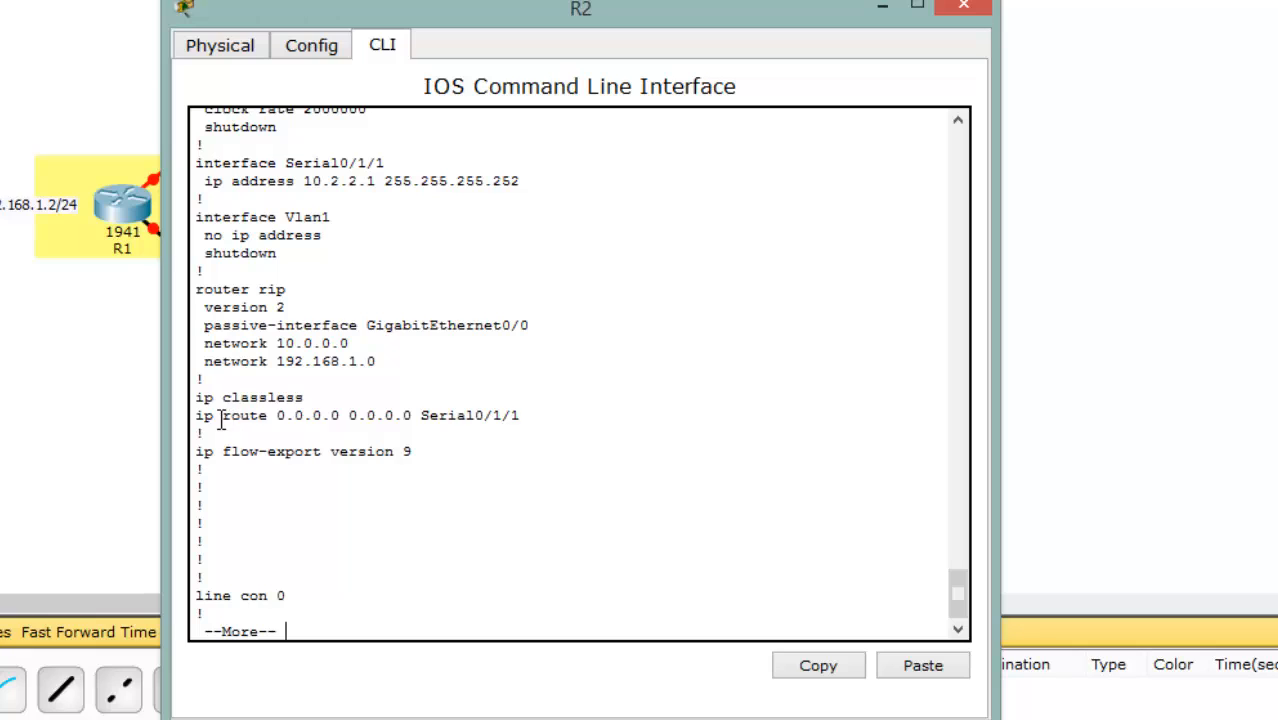
drag(529, 415, 280, 419)
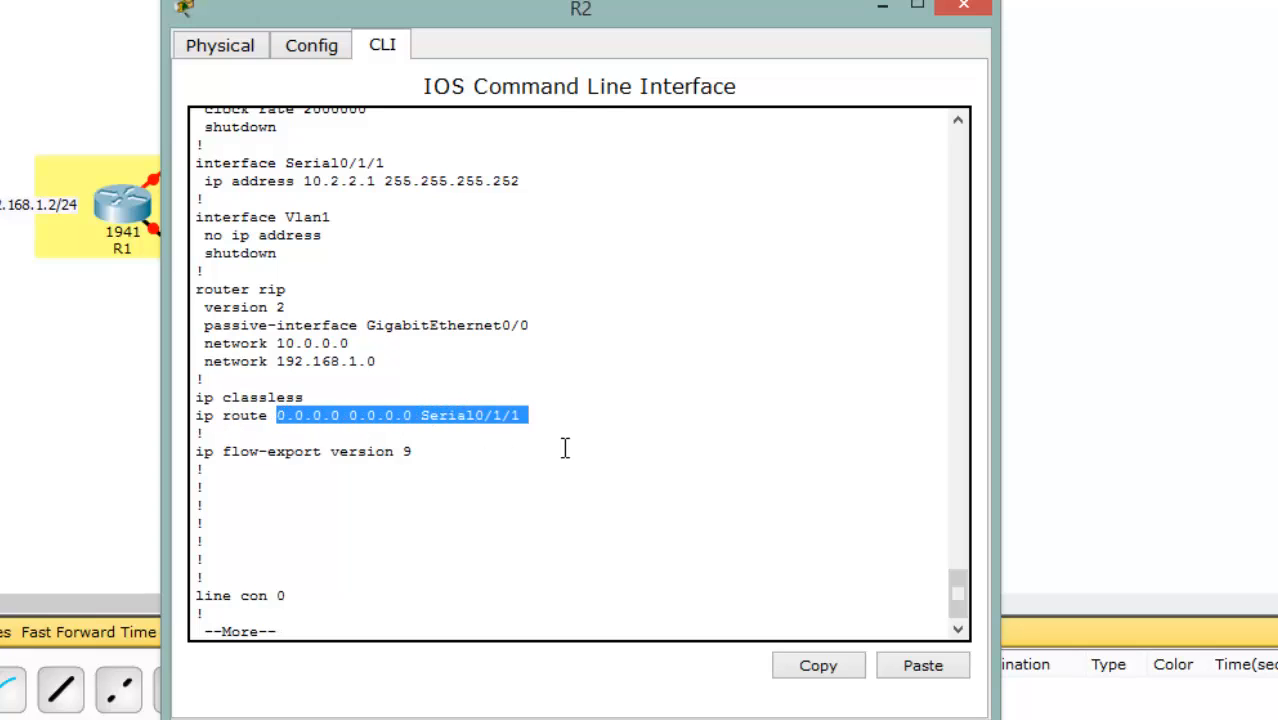
key(space)
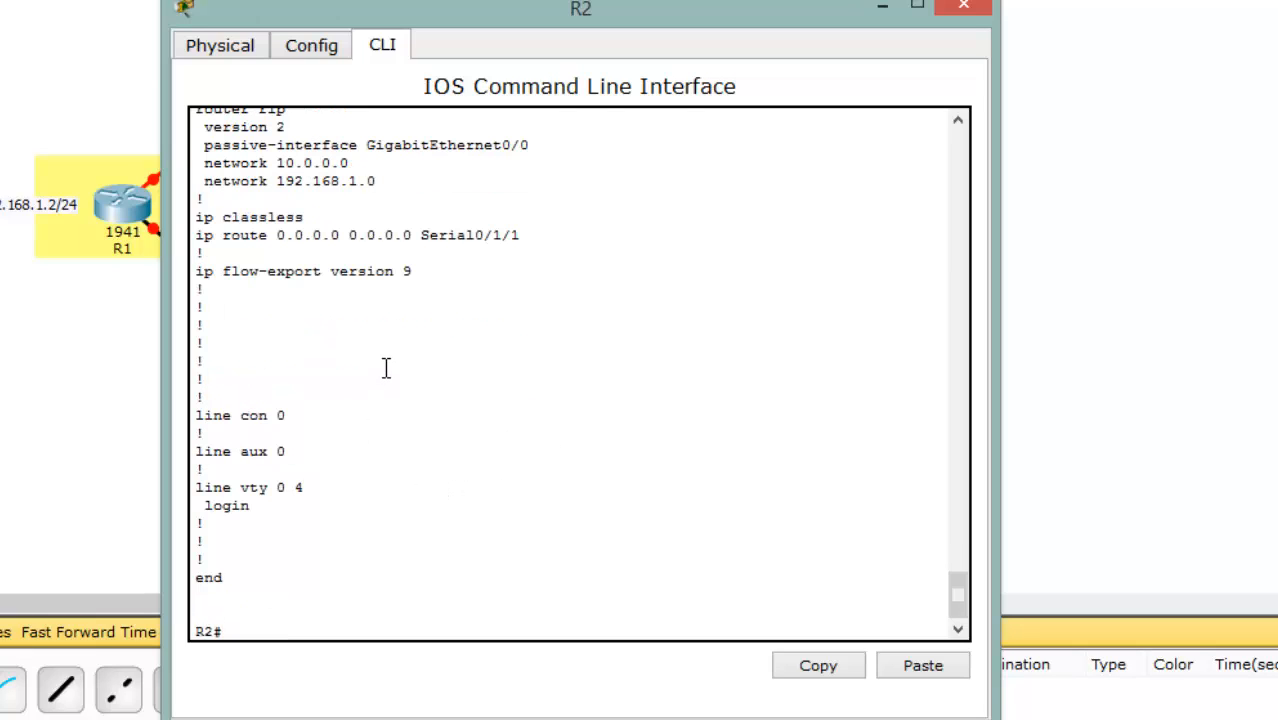
key(Return)
key(Return)
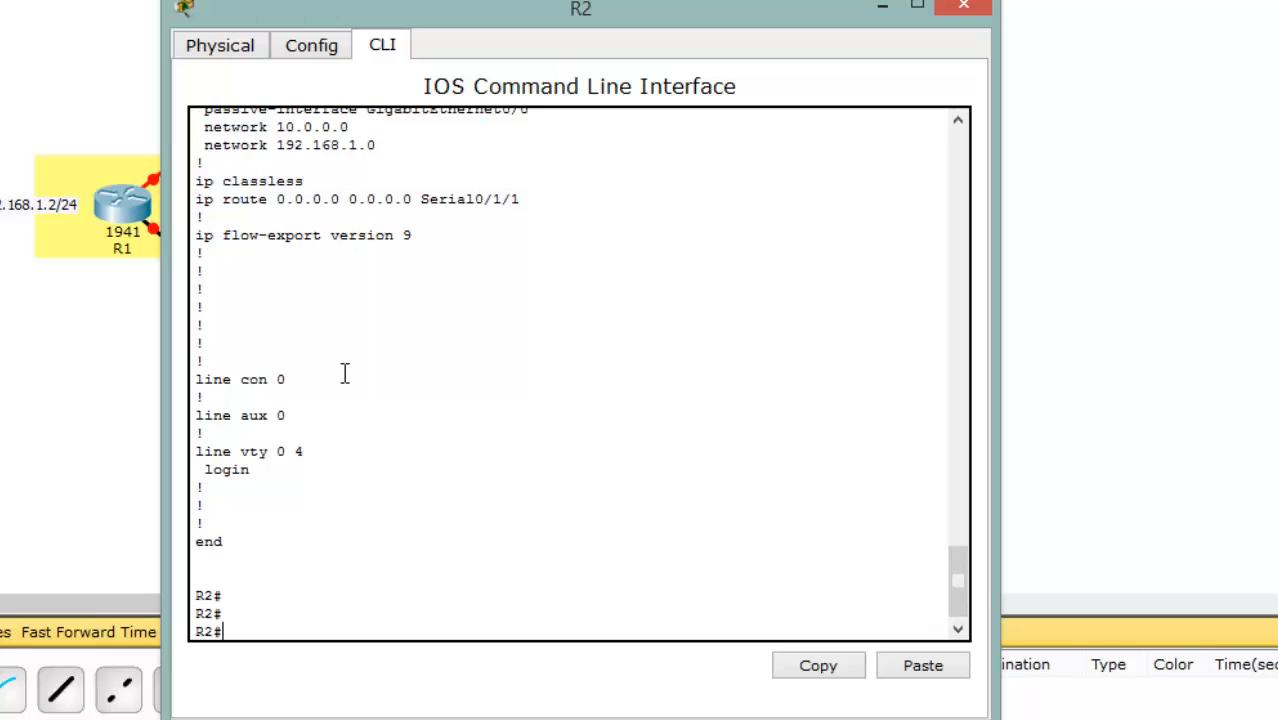
Run "show proto" on R2, check the GigabitEthernet0/0 status, and quit the listing.
drag(593, 17, 571, 35)
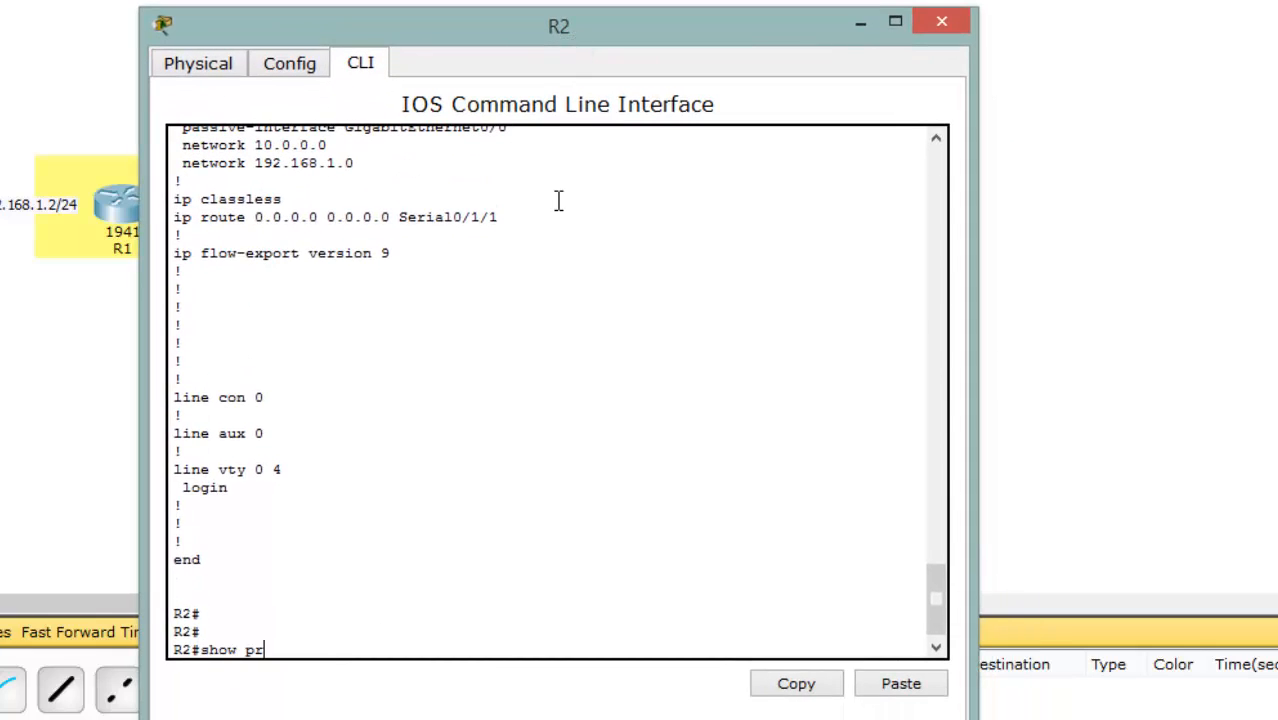
key(Return)
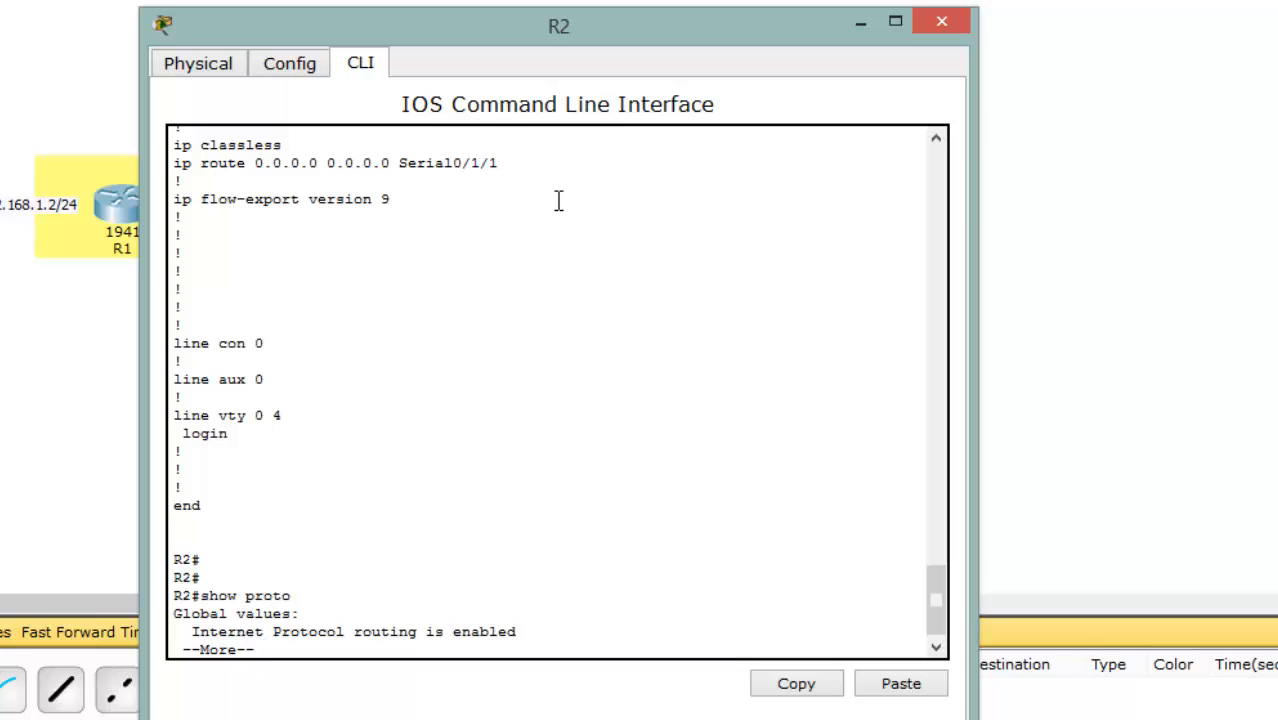
key(Return)
key(Return)
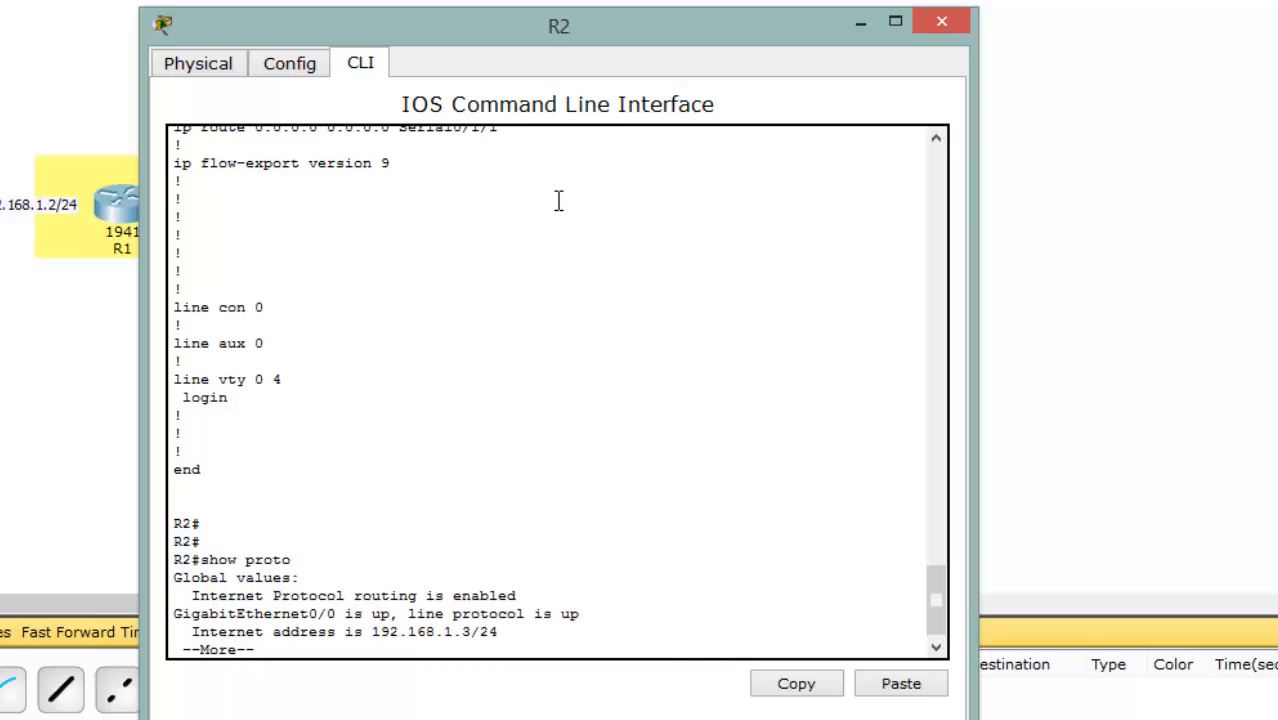
text(q)
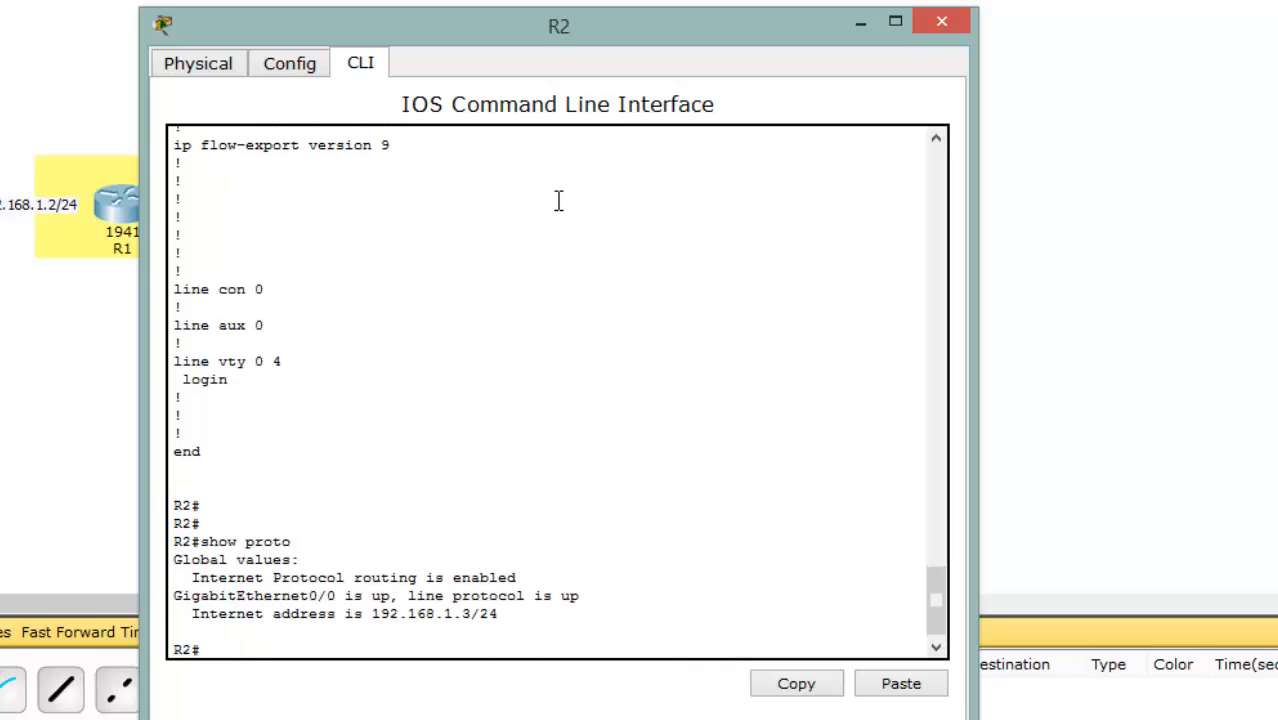
text(show ip prot)
Run "show ip prot" on R2, examine the networks RIP is routing for, and close R2's window.
key(Return)
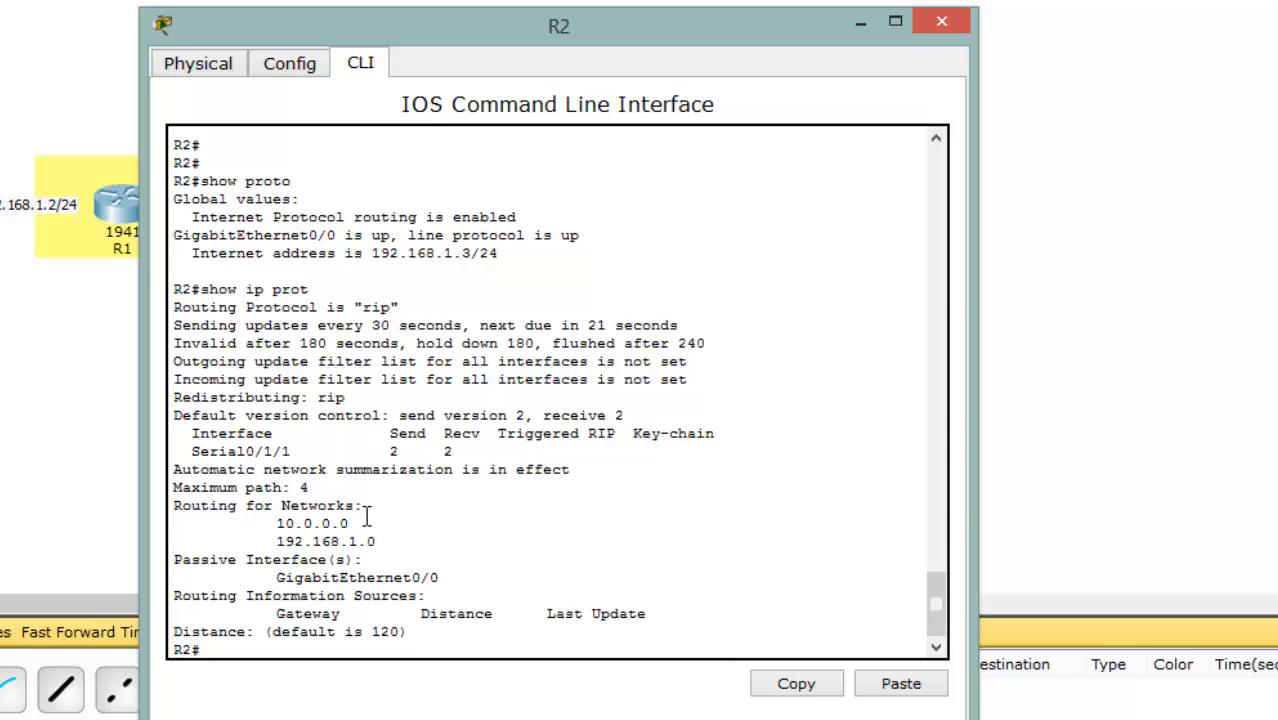
drag(364, 522, 268, 522)
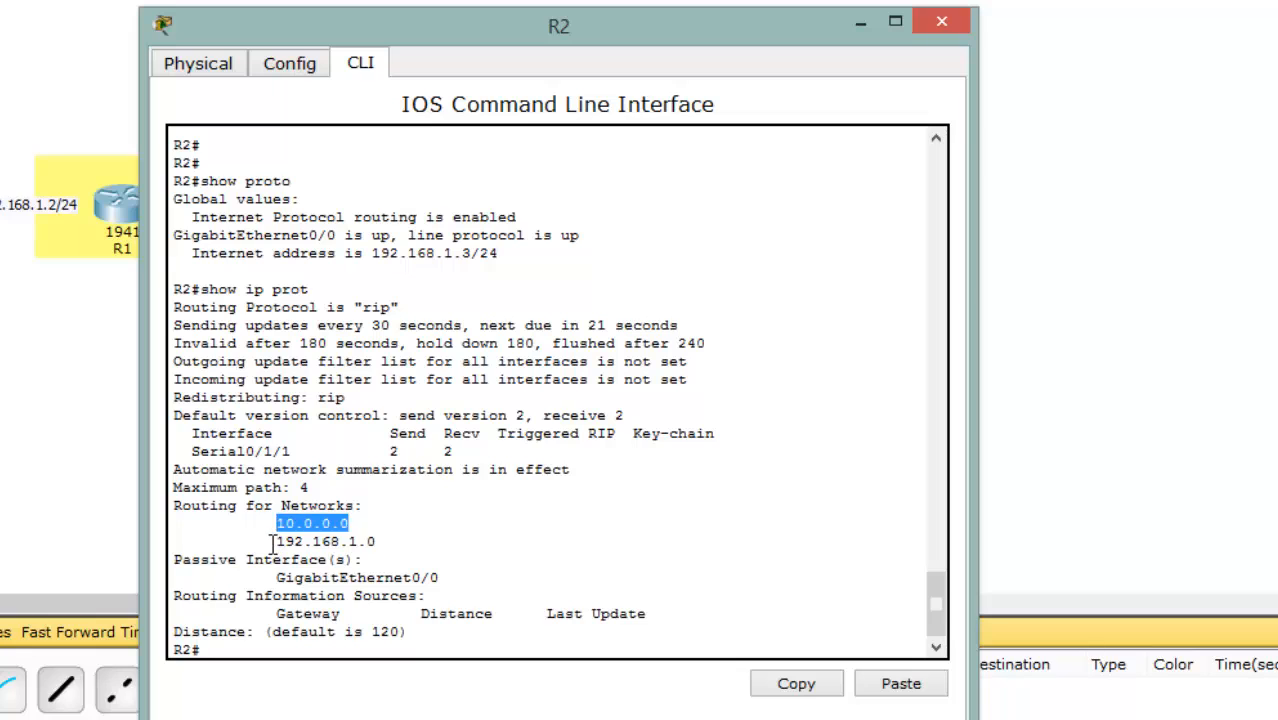
drag(272, 541, 393, 541)
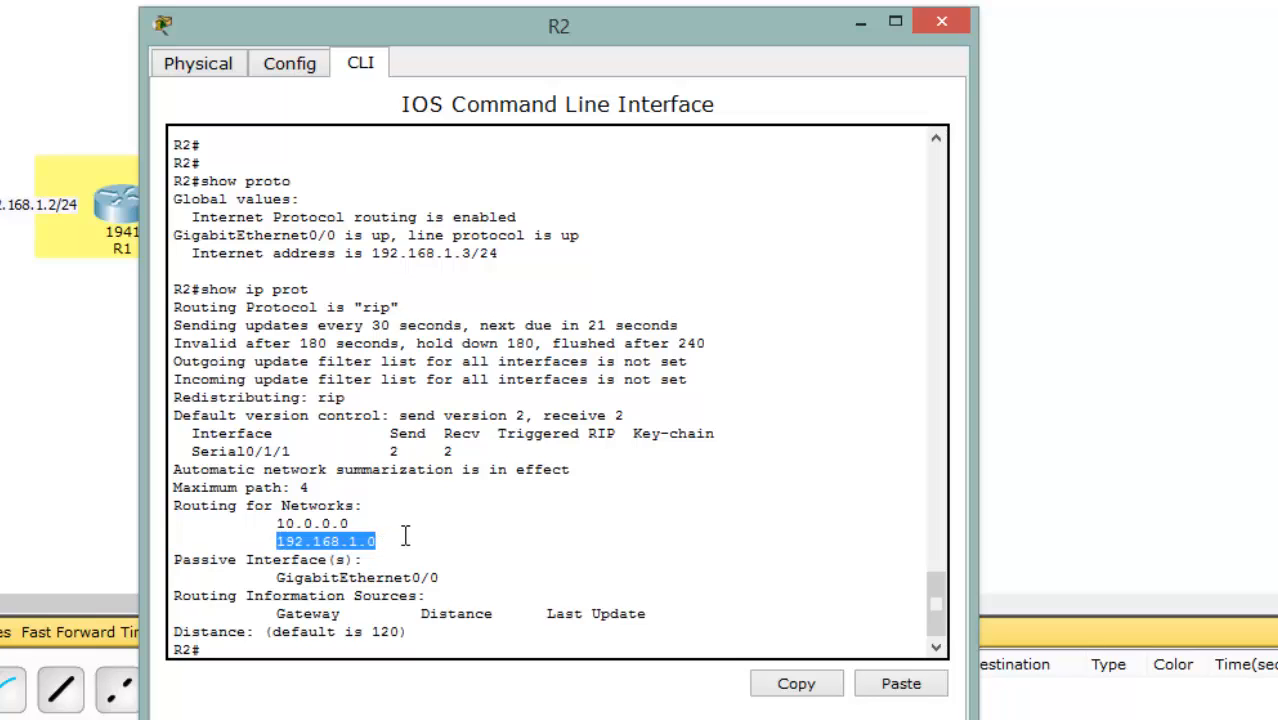
click(946, 25)
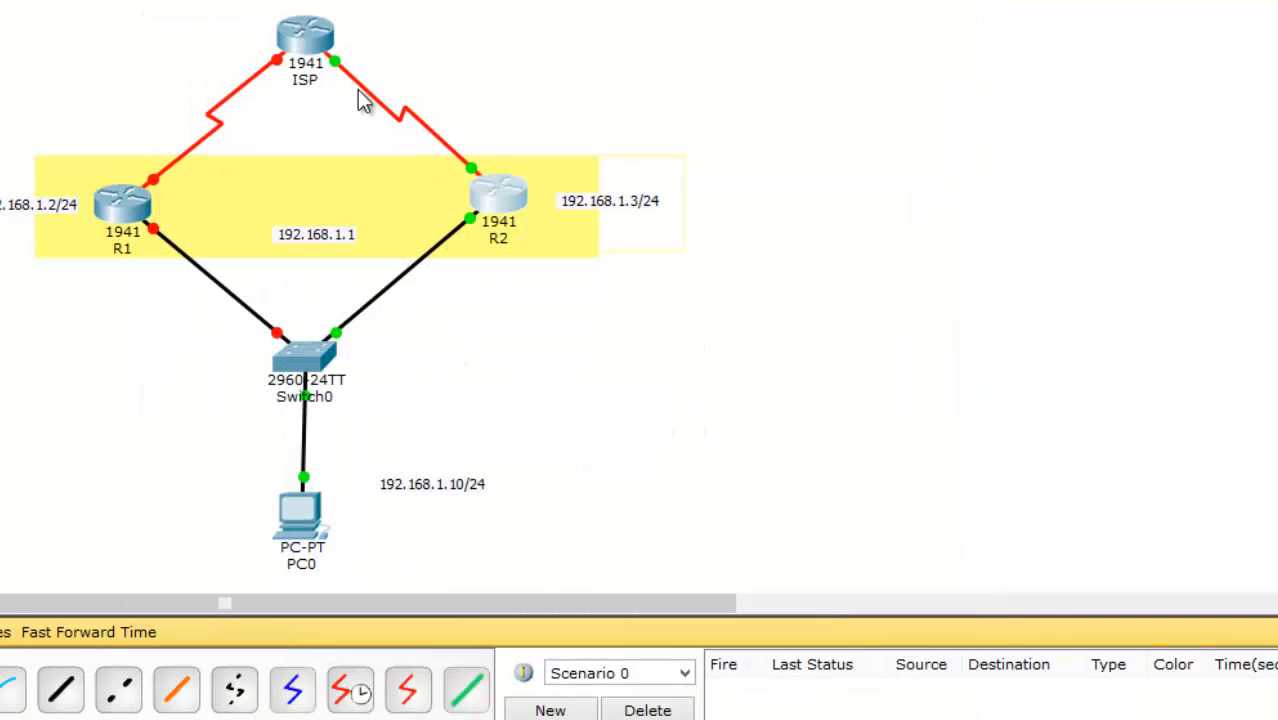
Open the ISP router's command line and enter privileged mode with "ena".
click(307, 40)
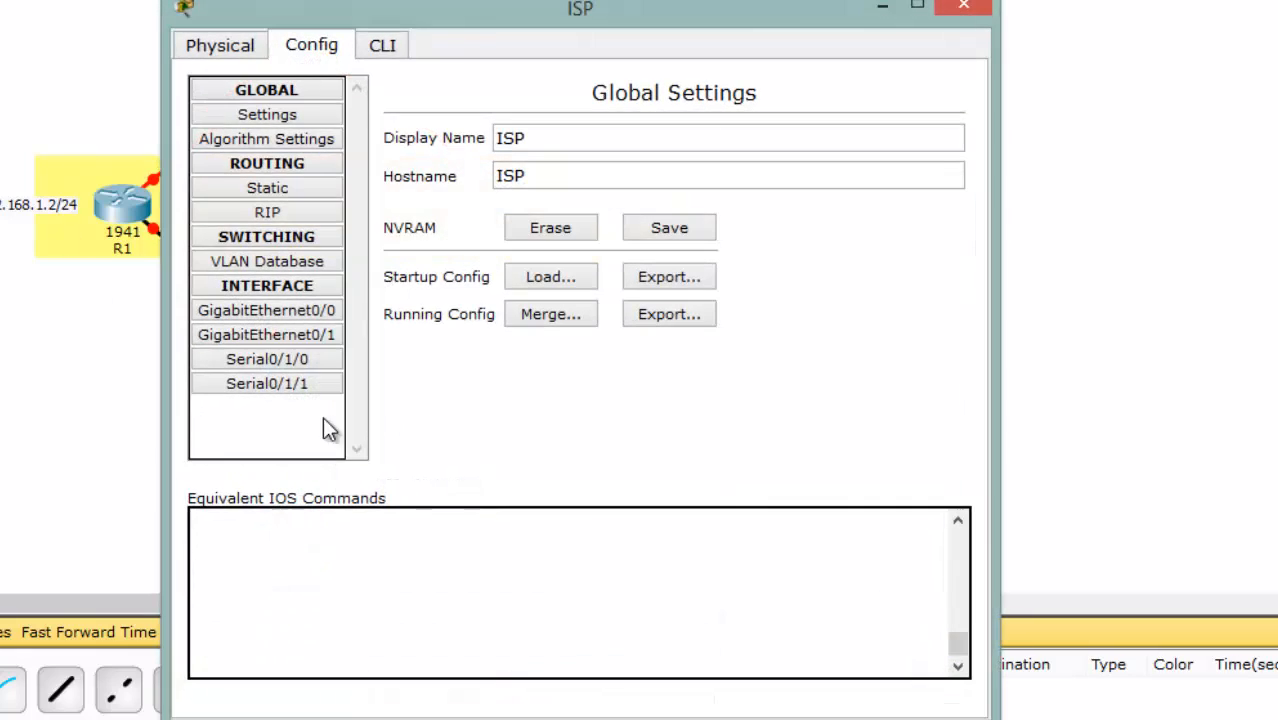
click(392, 45)
key(Return)
key(Return)
key(Return)
key(Return)
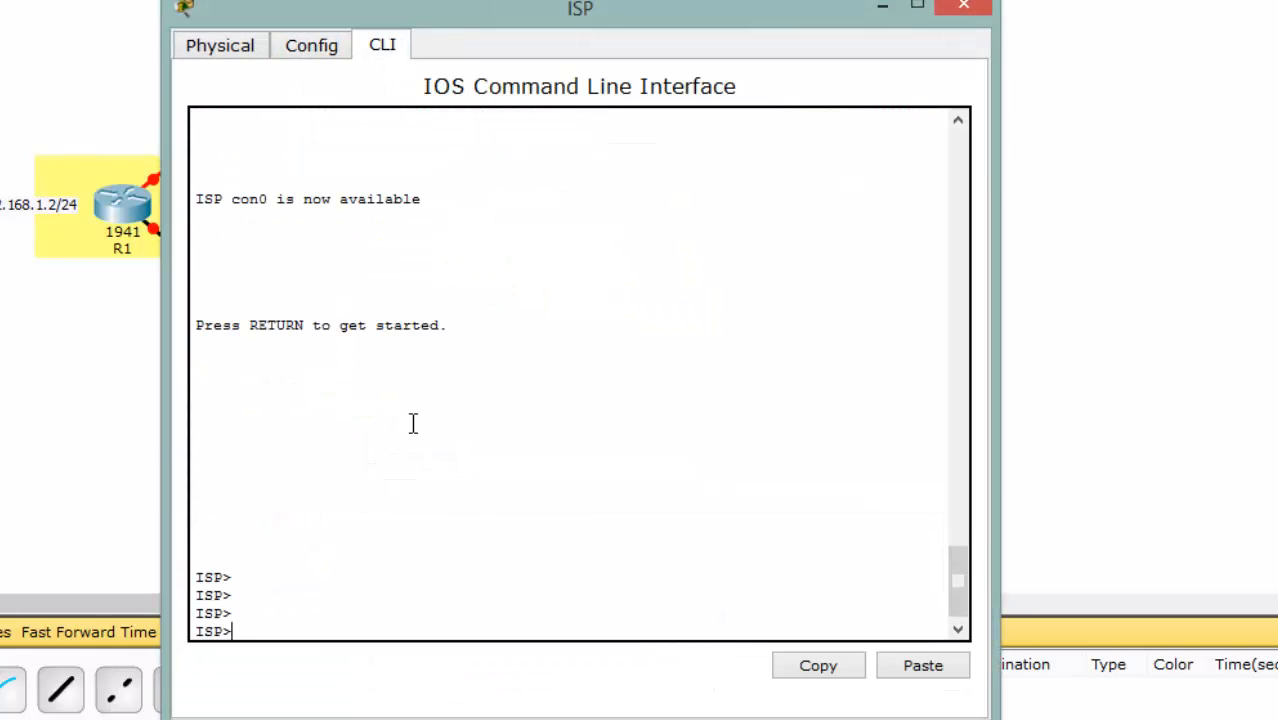
text(ena)
key(Return)
Display ISP's running configuration with "show run" and examine the IP address of Loopback0.
key(Return)
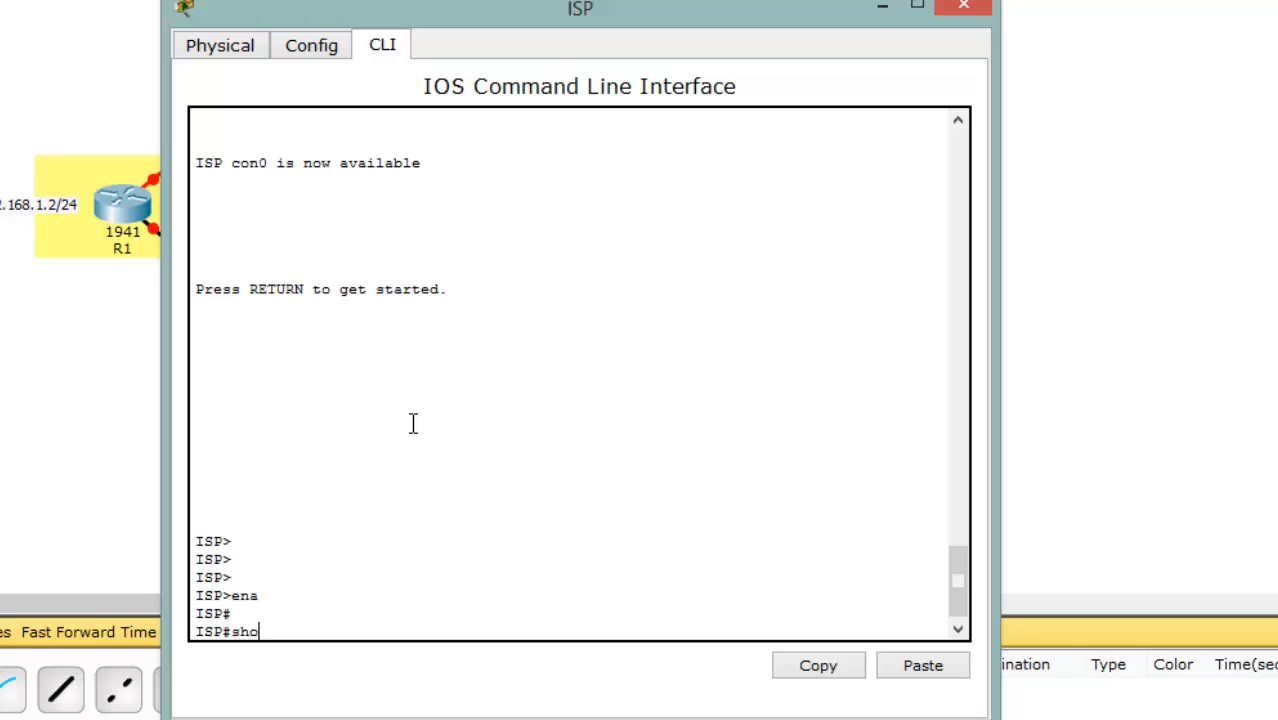
text(show run)
key(Return)
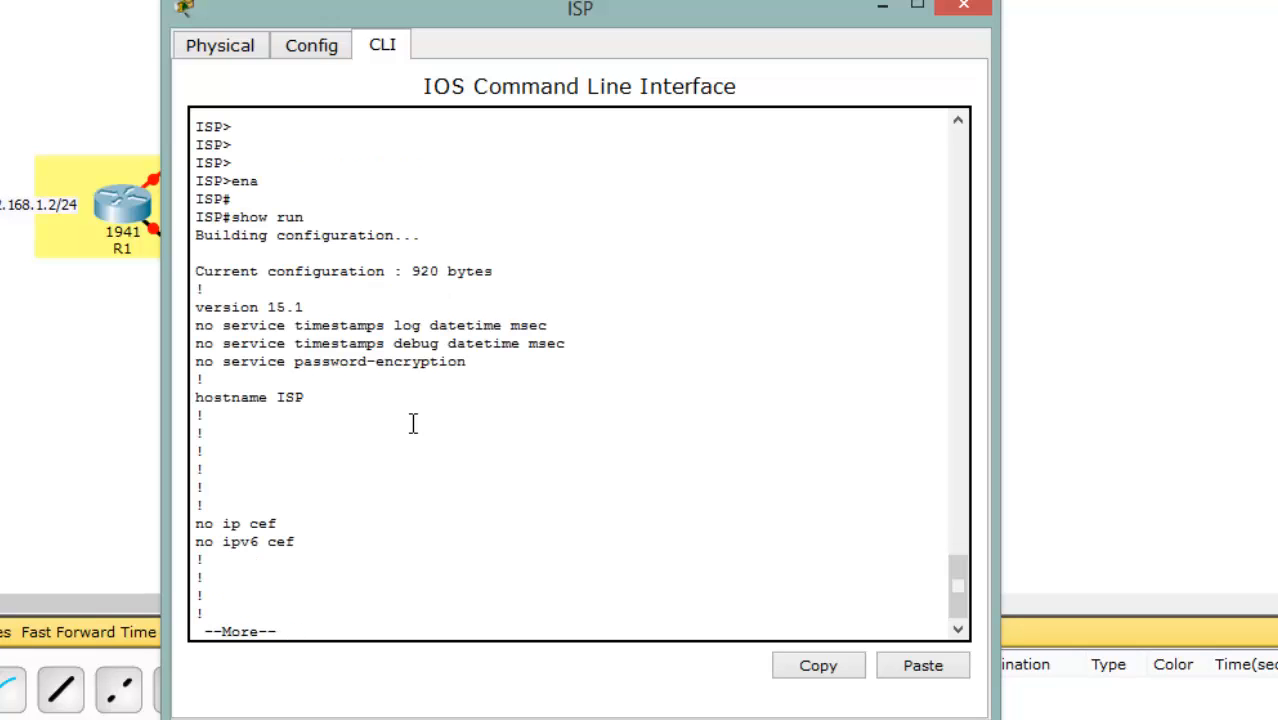
key(space)
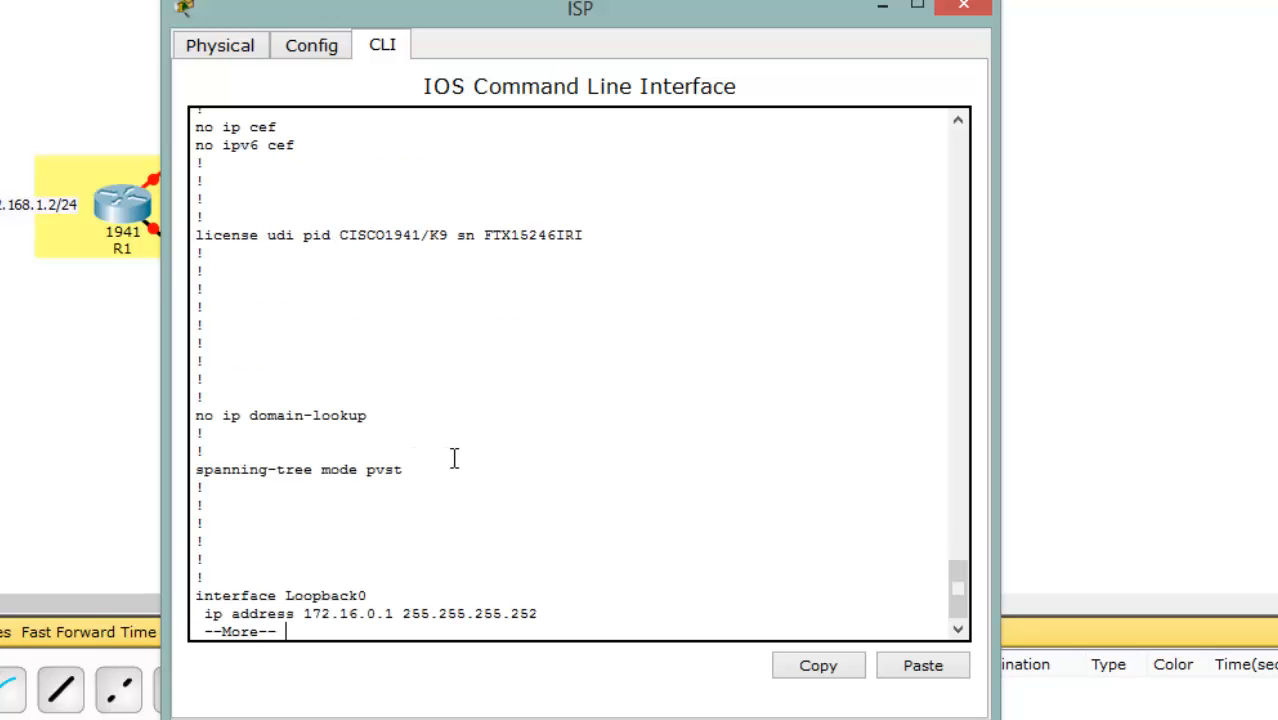
key(space)
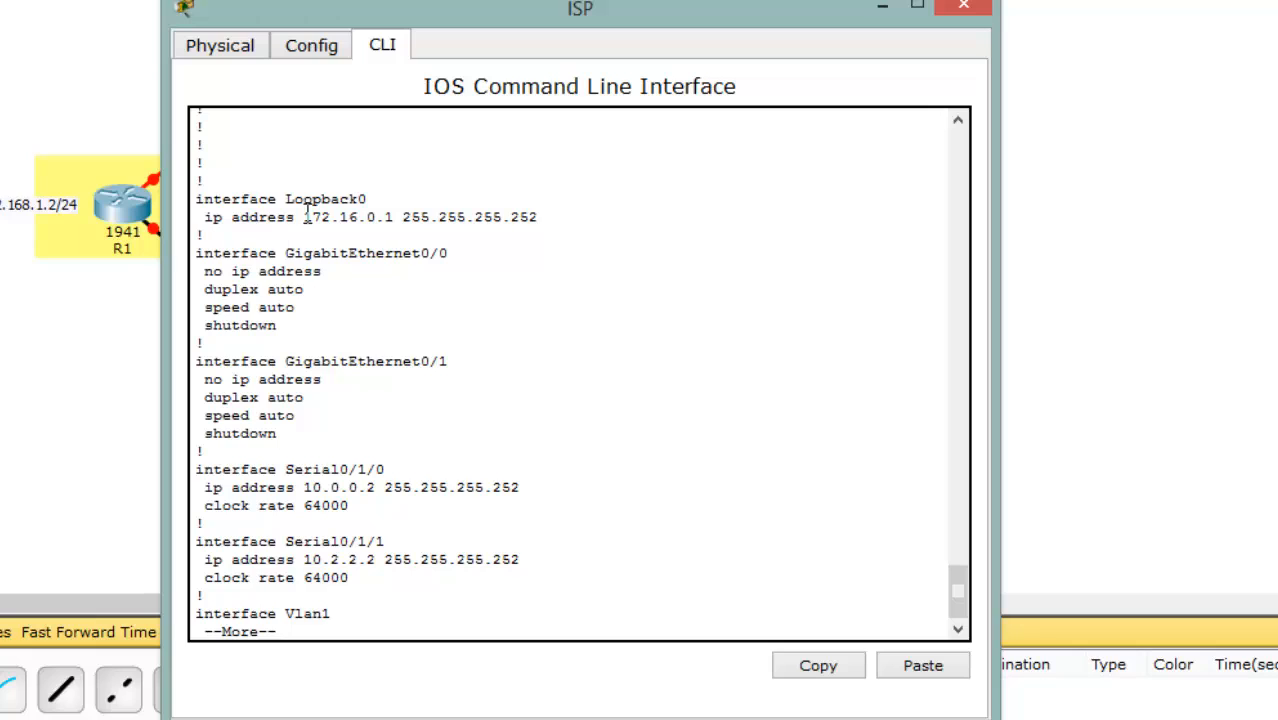
drag(542, 215, 200, 229)
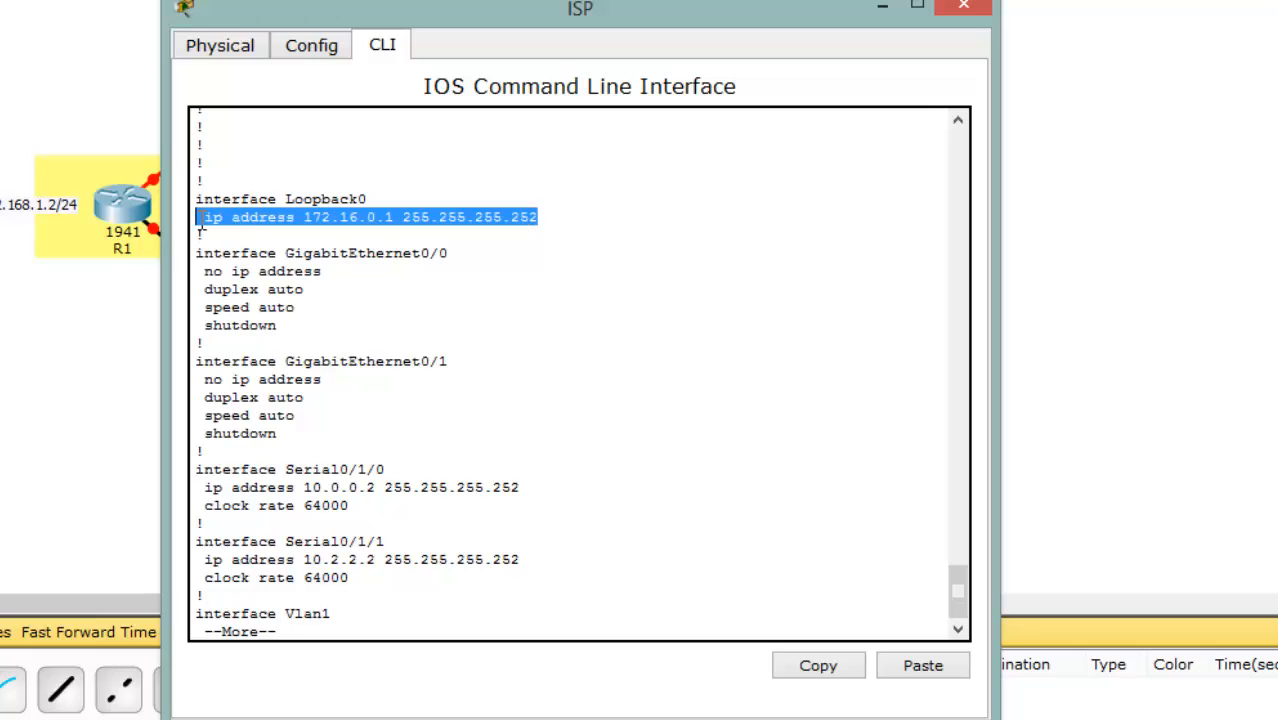
click(527, 310)
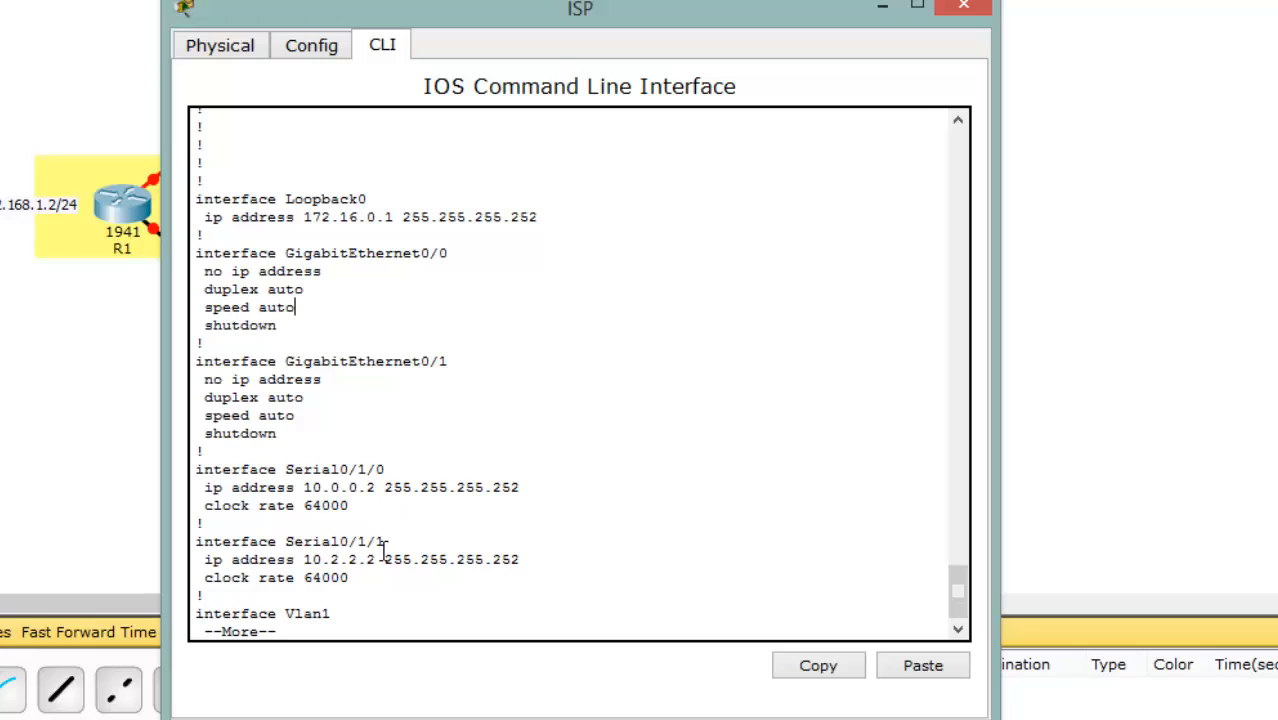
Page to the end of ISP's running configuration, examining the default static route and the RIP version and network settings.
key(space)
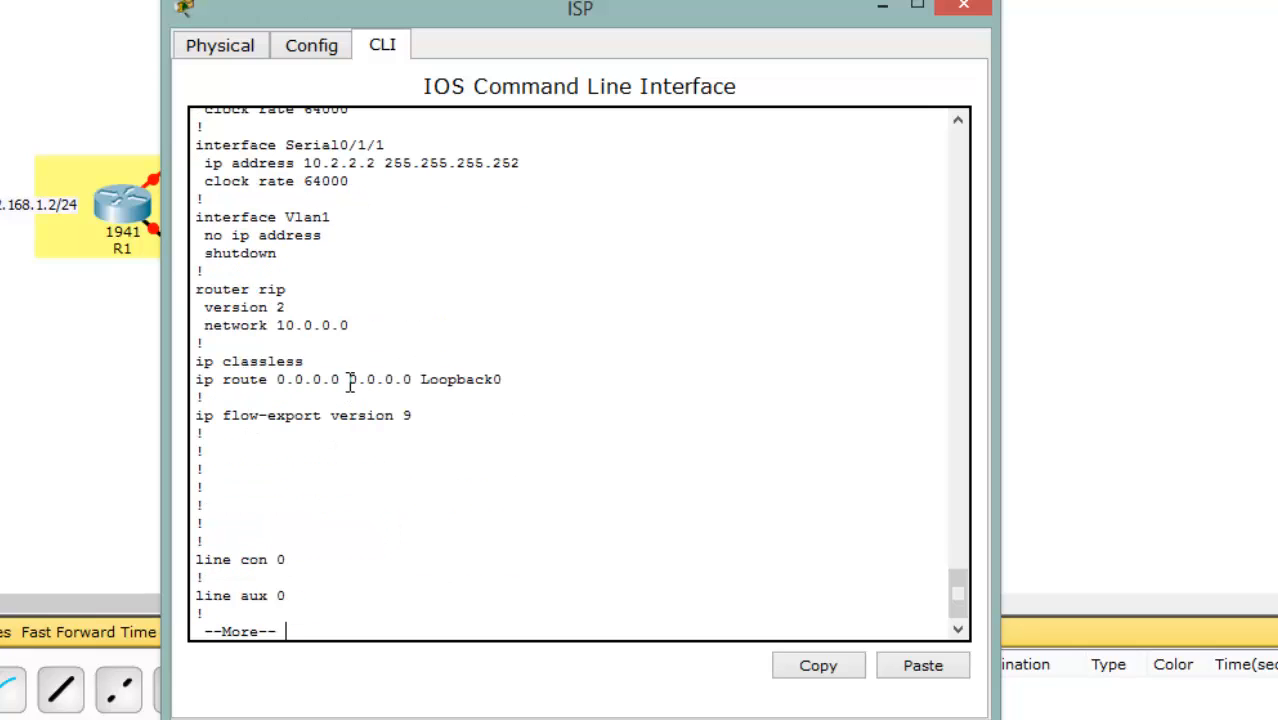
drag(508, 381, 246, 386)
key(space)
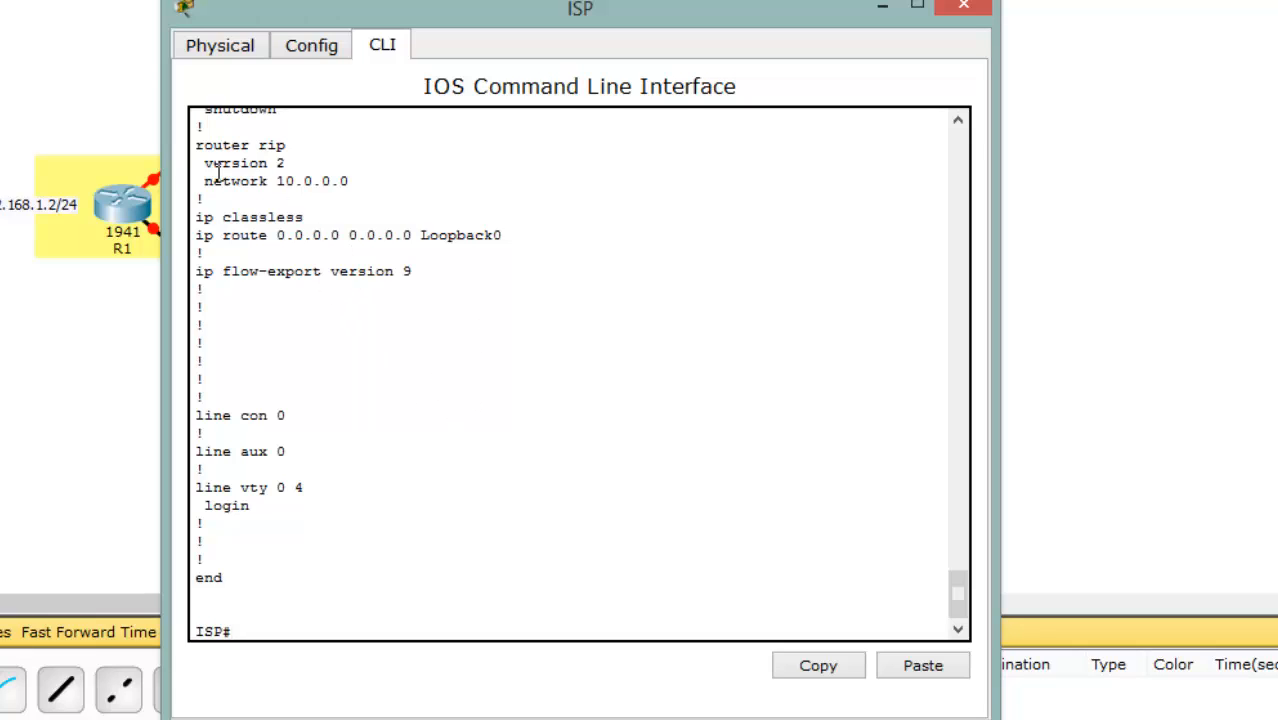
drag(290, 163, 363, 181)
click(379, 180)
Enter global configuration mode on ISP with "conf t".
text(conf t)
key(Return)
key(Return)
key(Return)
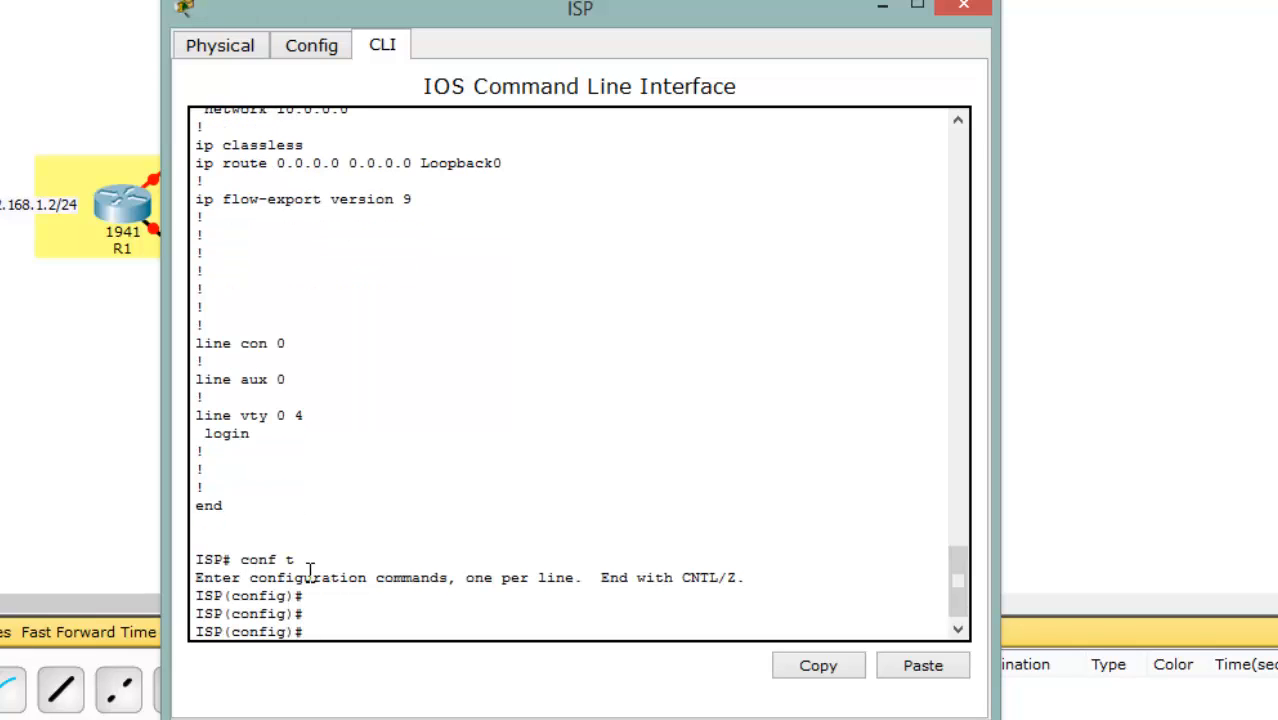
text(rouetr rip)
key(Return)
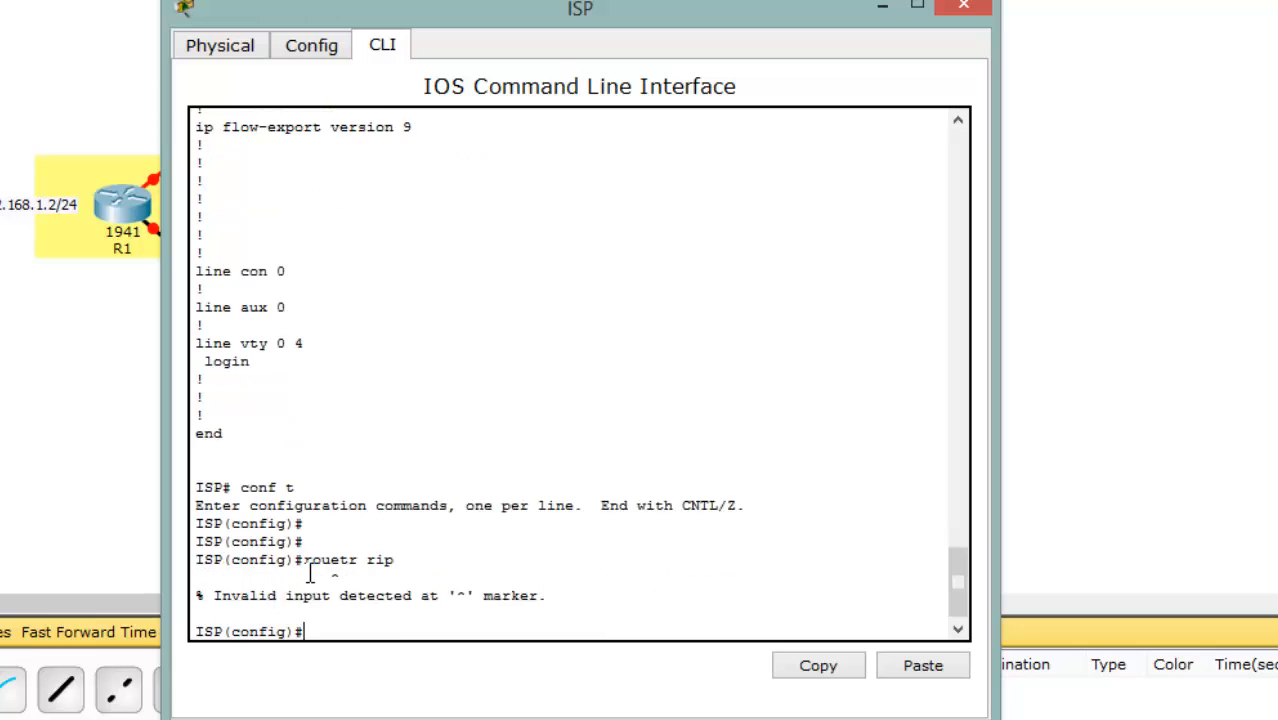
key(Return)
key(Return)
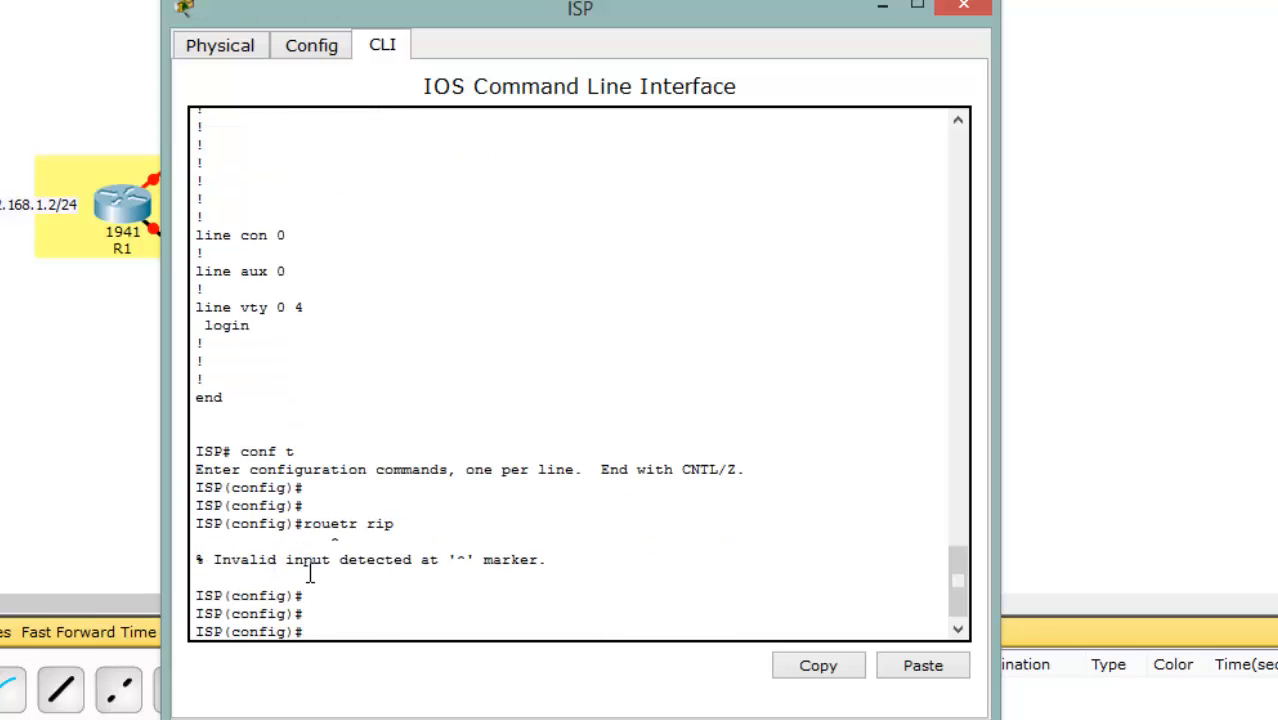
Enter RIP router configuration mode on ISP with "router rip".
text(router rip)
key(Return)
key(Return)
key(Return)
key(Return)
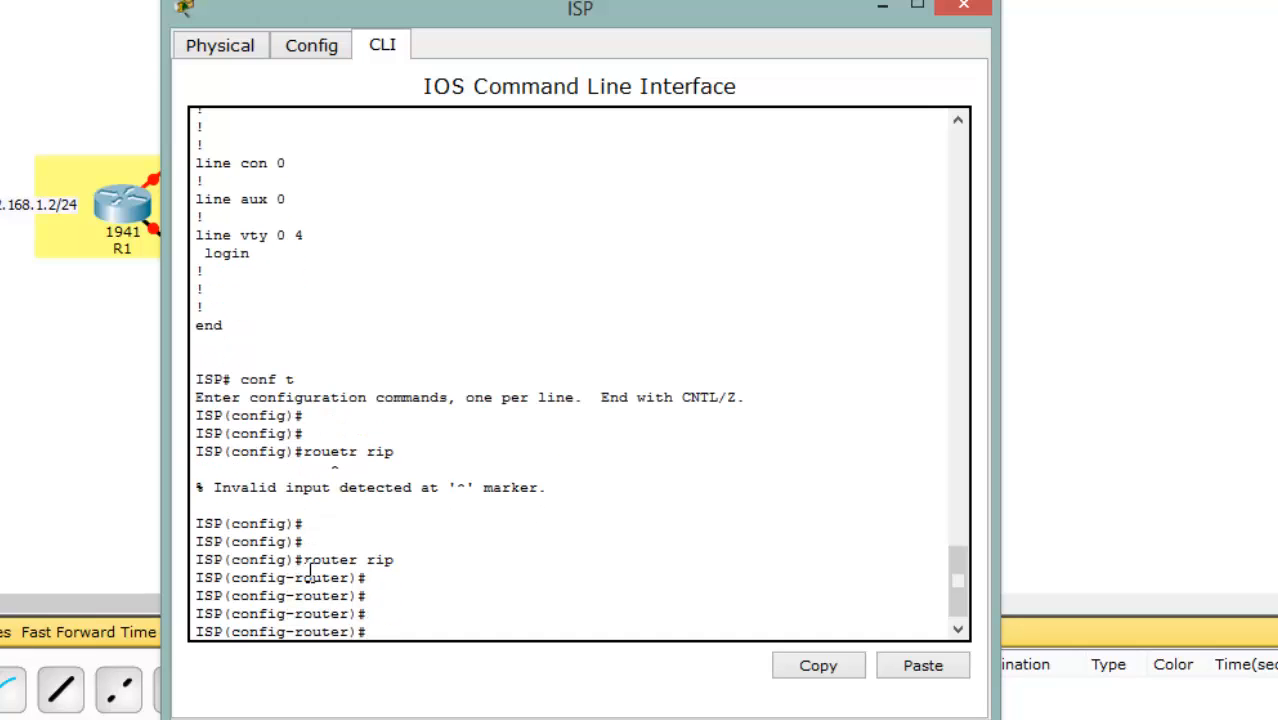
Disable RIP automatic summarization on ISP with "no auto-summary", exit to global configuration mode and close the ISP window.
text(no au)
key(Tab)
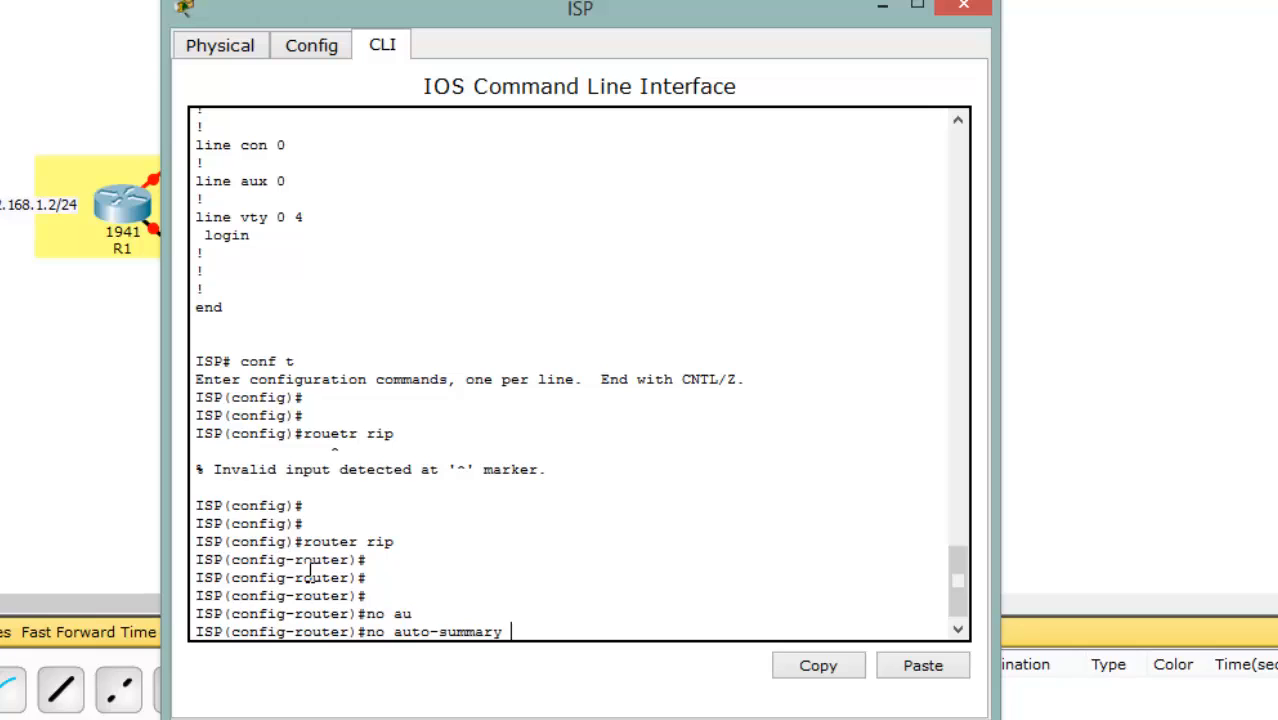
key(Return)
text(exit)
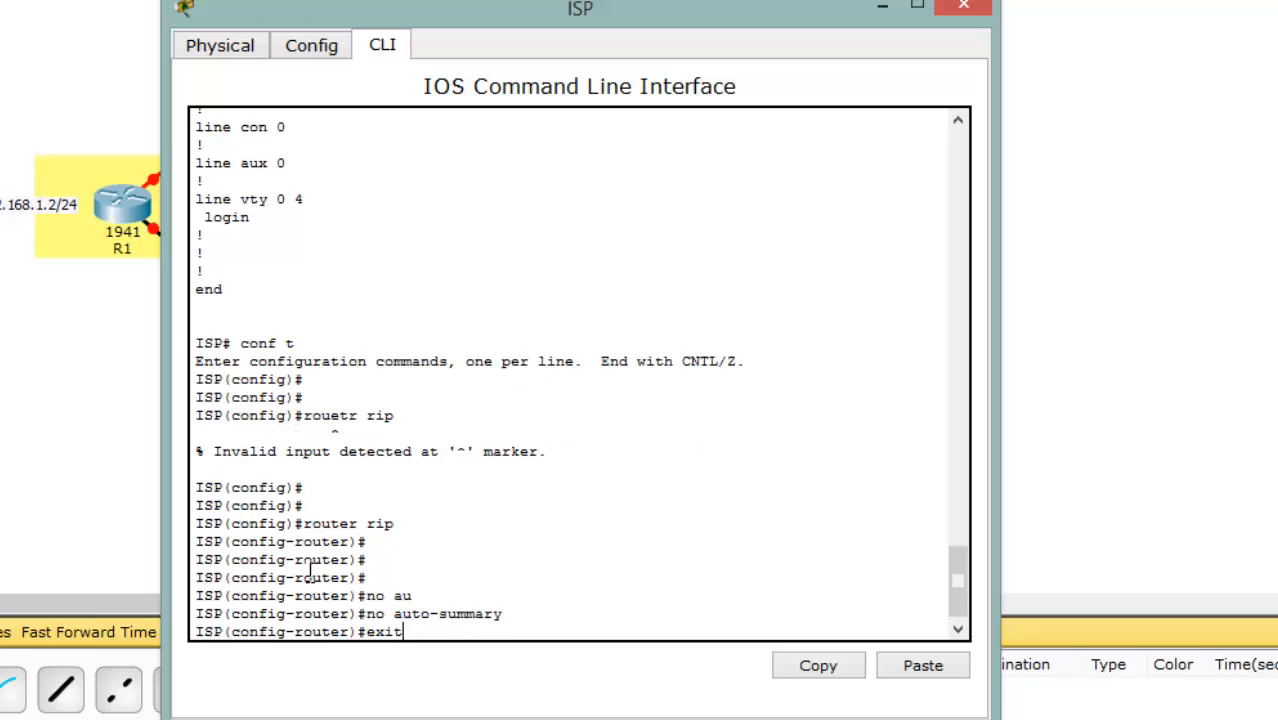
key(Return)
key(Return)
key(Return)
key(Return)
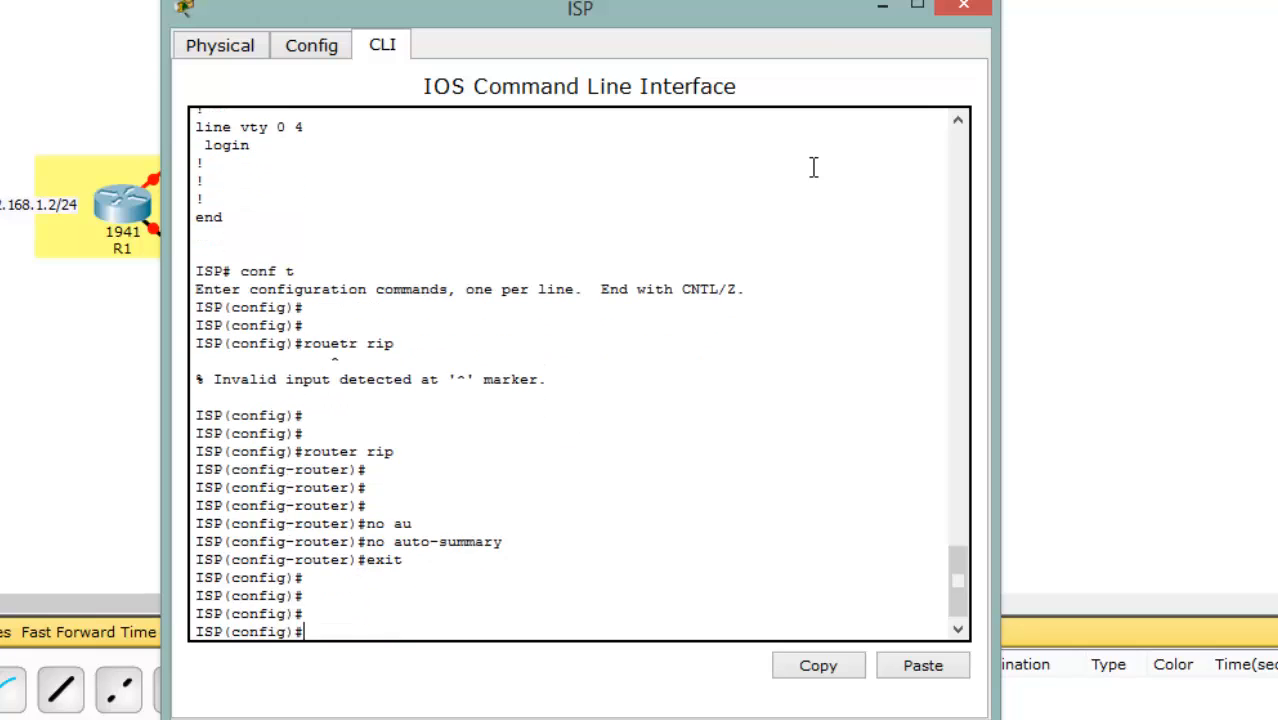
click(978, 7)
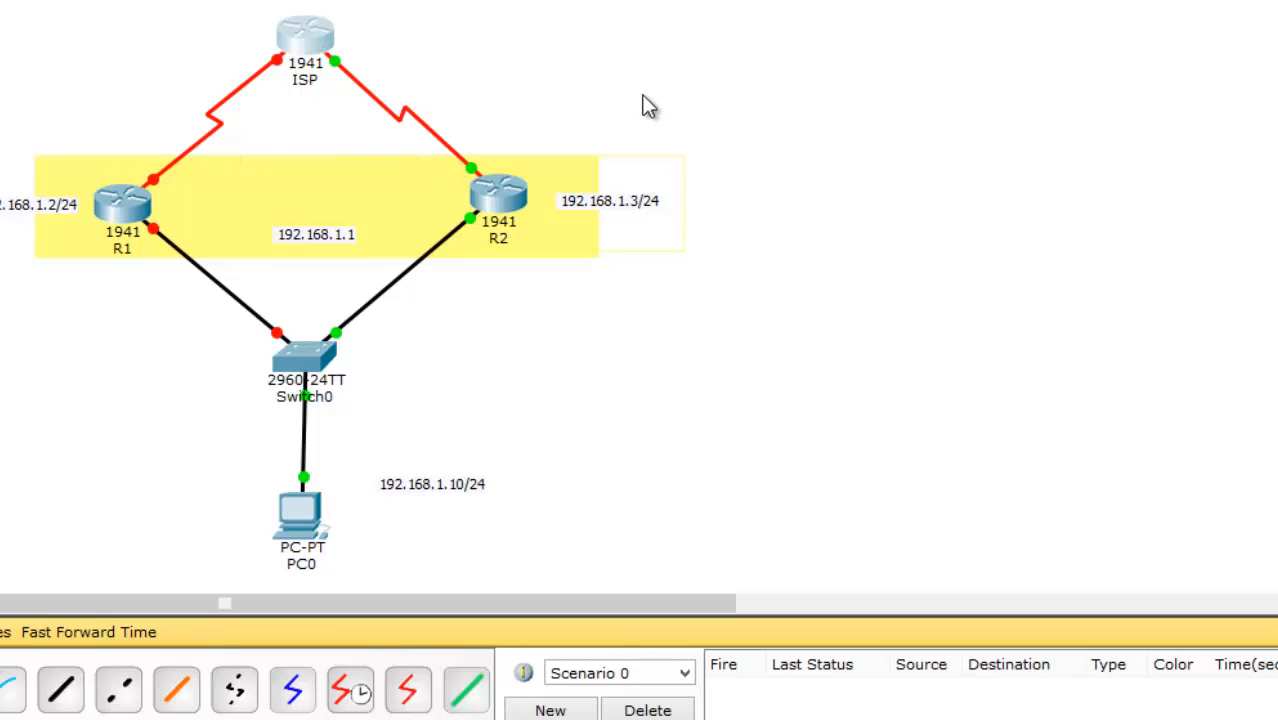
Open R1's command line, enlarge its window and start the session at the router prompt.
click(137, 218)
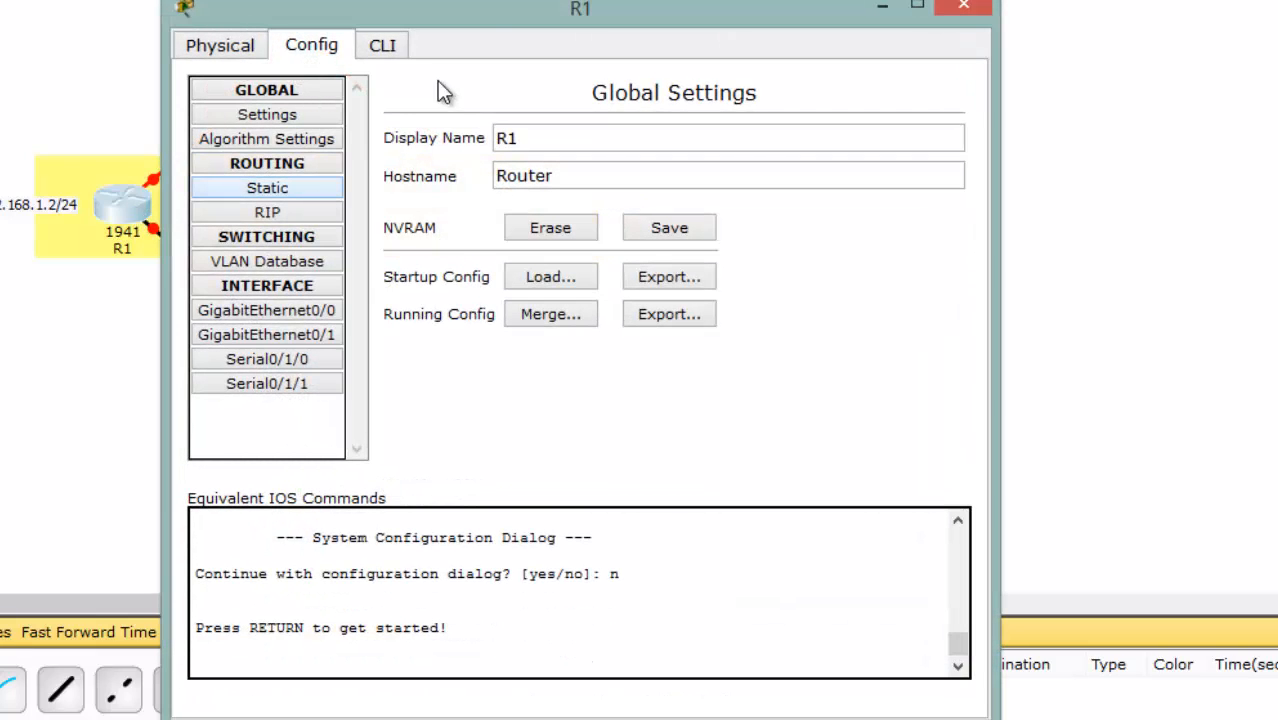
click(396, 47)
drag(591, 9, 612, 0)
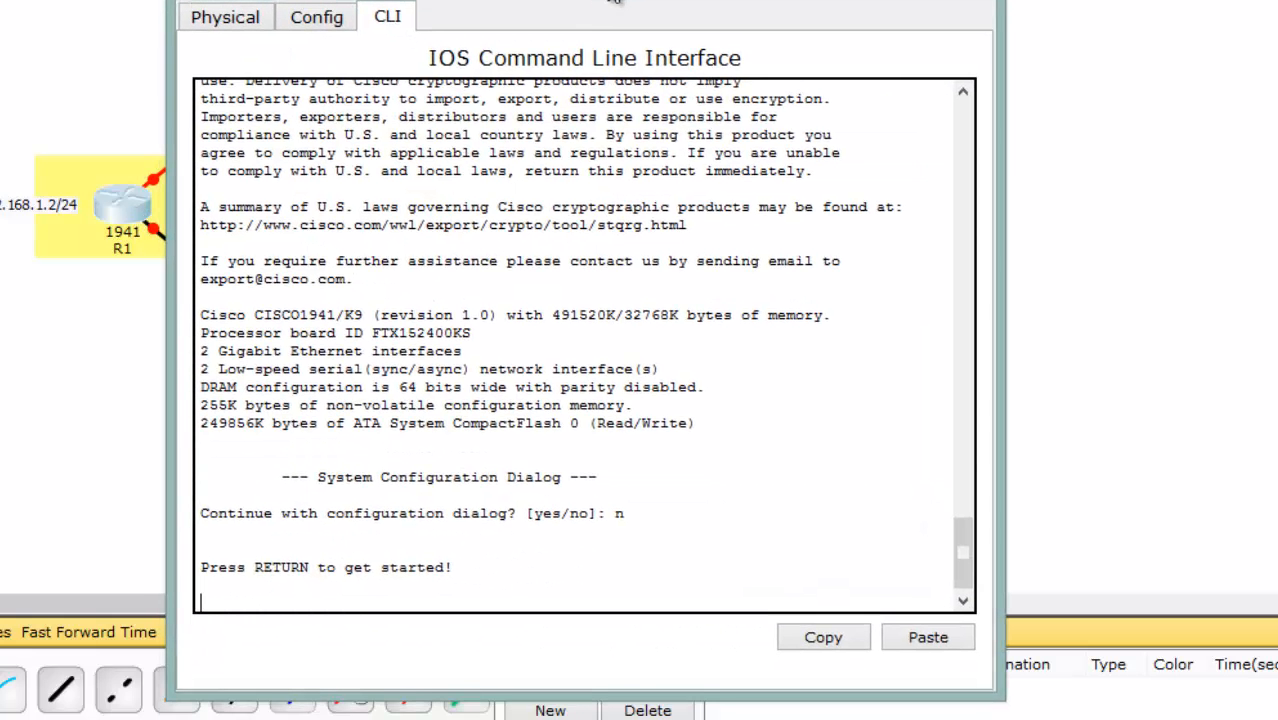
key(Return)
key(Return)
key(Return)
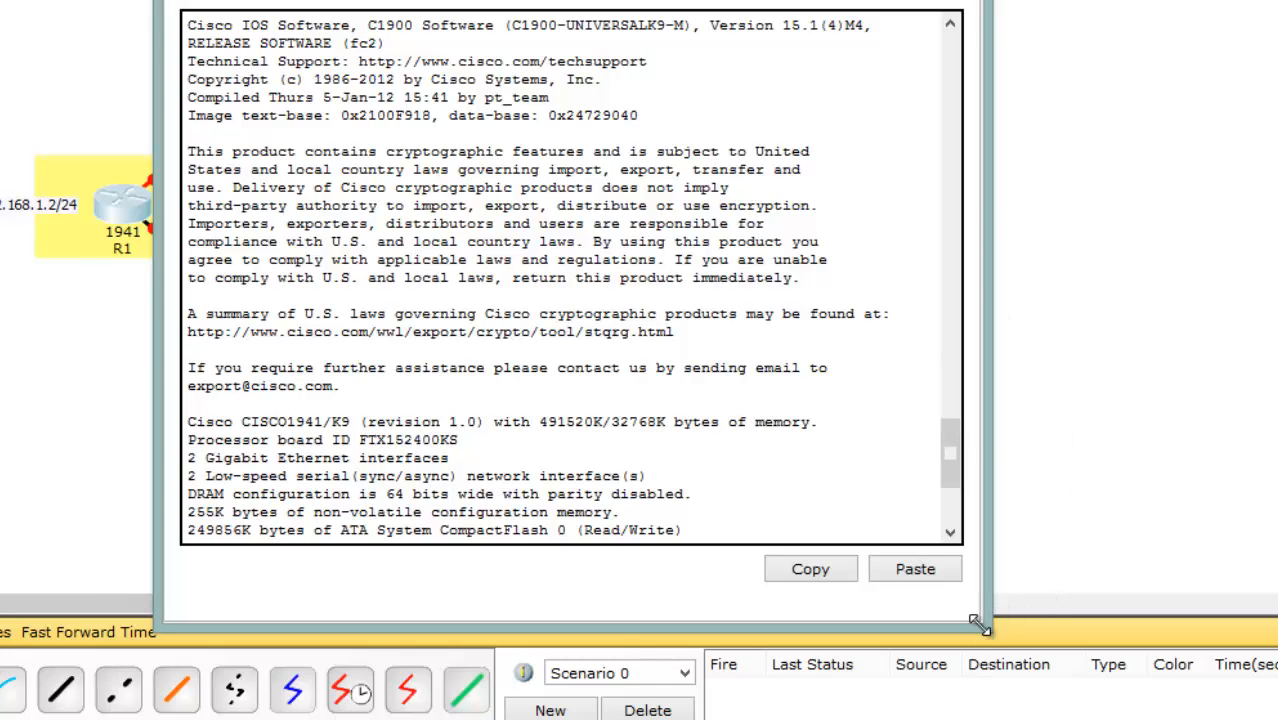
drag(978, 622, 1183, 696)
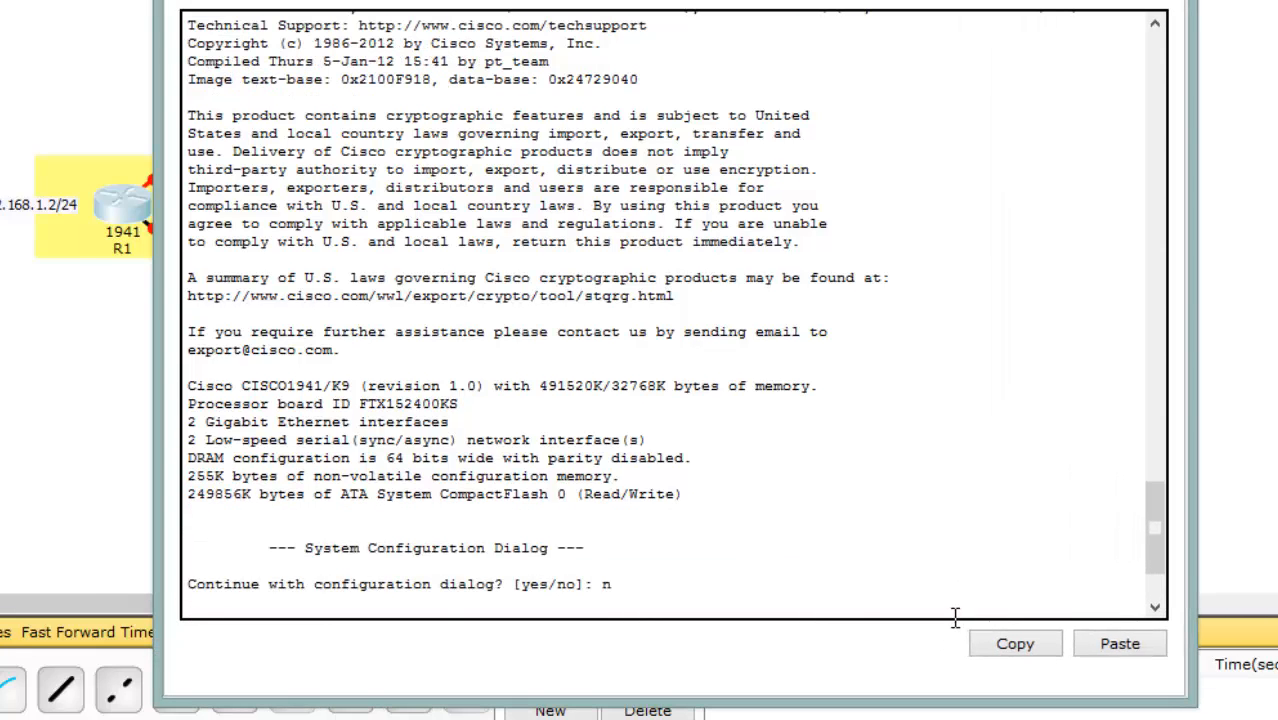
key(Return)
key(Return)
key(Return)
key(Return)
key(Return)
key(Return)
key(Return)
key(Return)
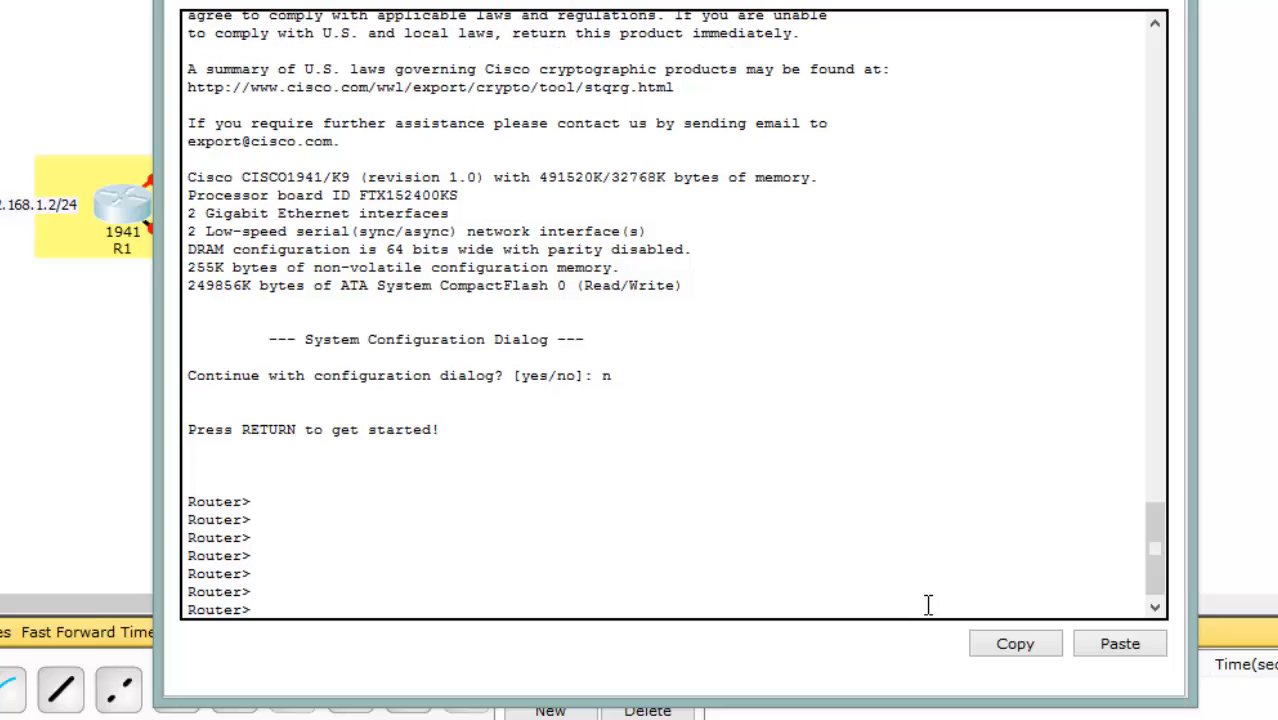
Enter privileged mode on R1 with "ena" and global configuration mode with "conf t".
text(ena)
key(Return)
key(Return)
key(Return)
key(Return)
text(conf t)
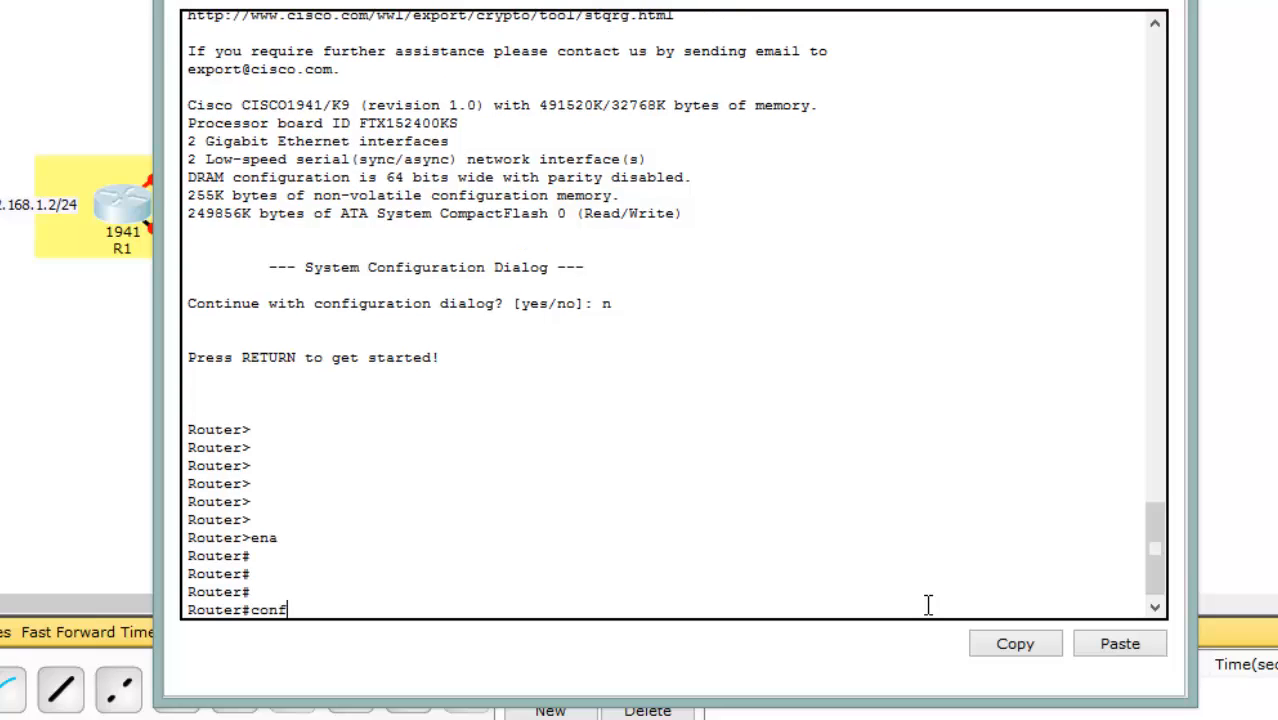
key(Return)
key(Return)
key(Return)
key(Return)
key(Return)
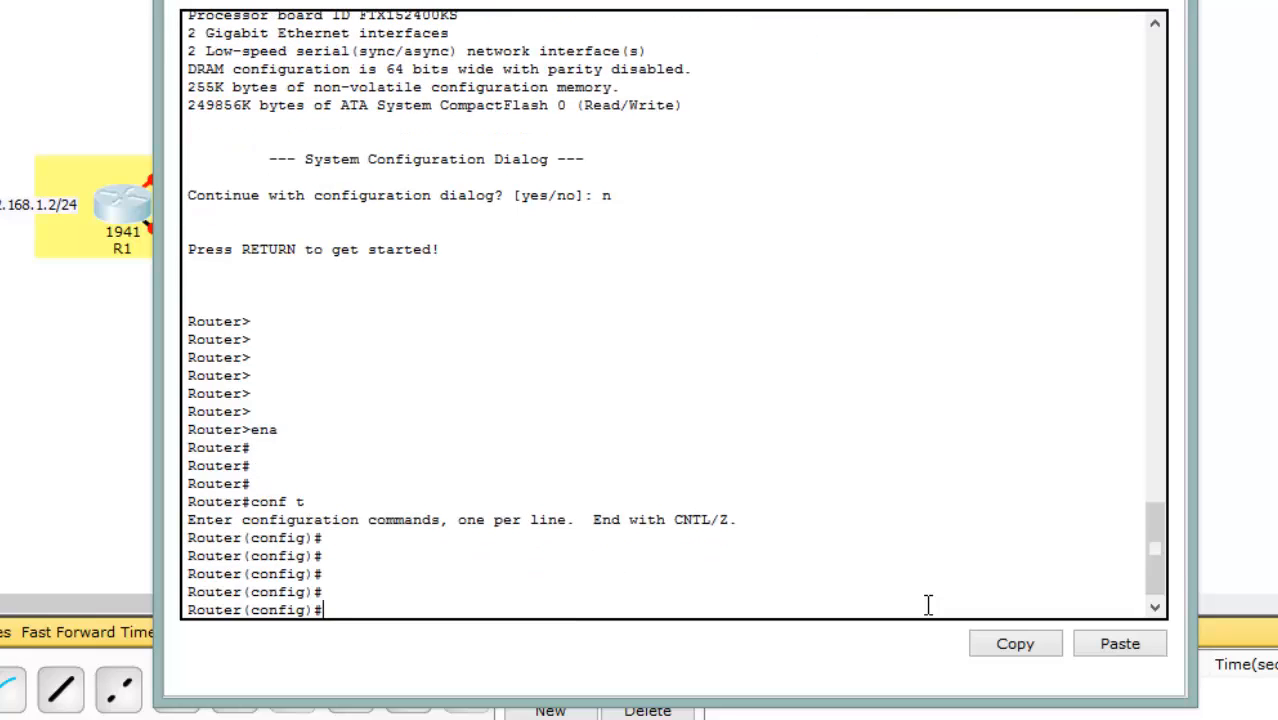
Disable domain name lookup on R1 with "no ip domain loo".
text(no ip domai)
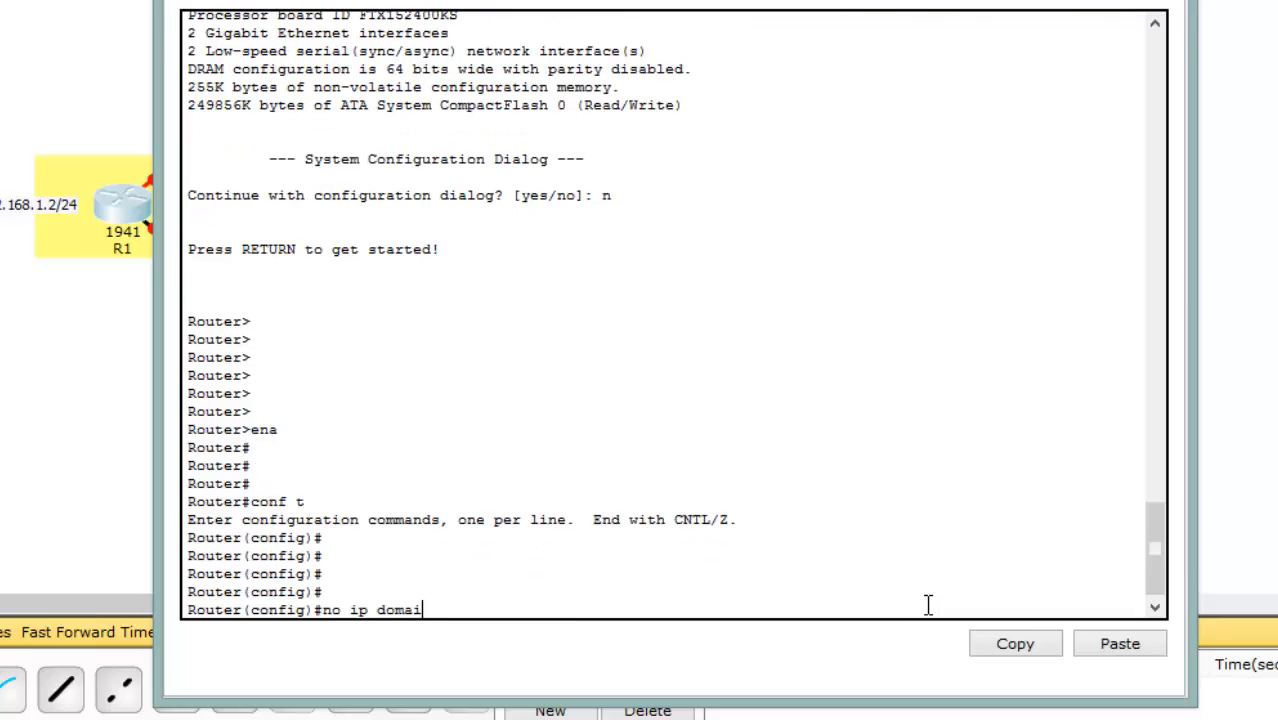
text(n loo)
key(Return)
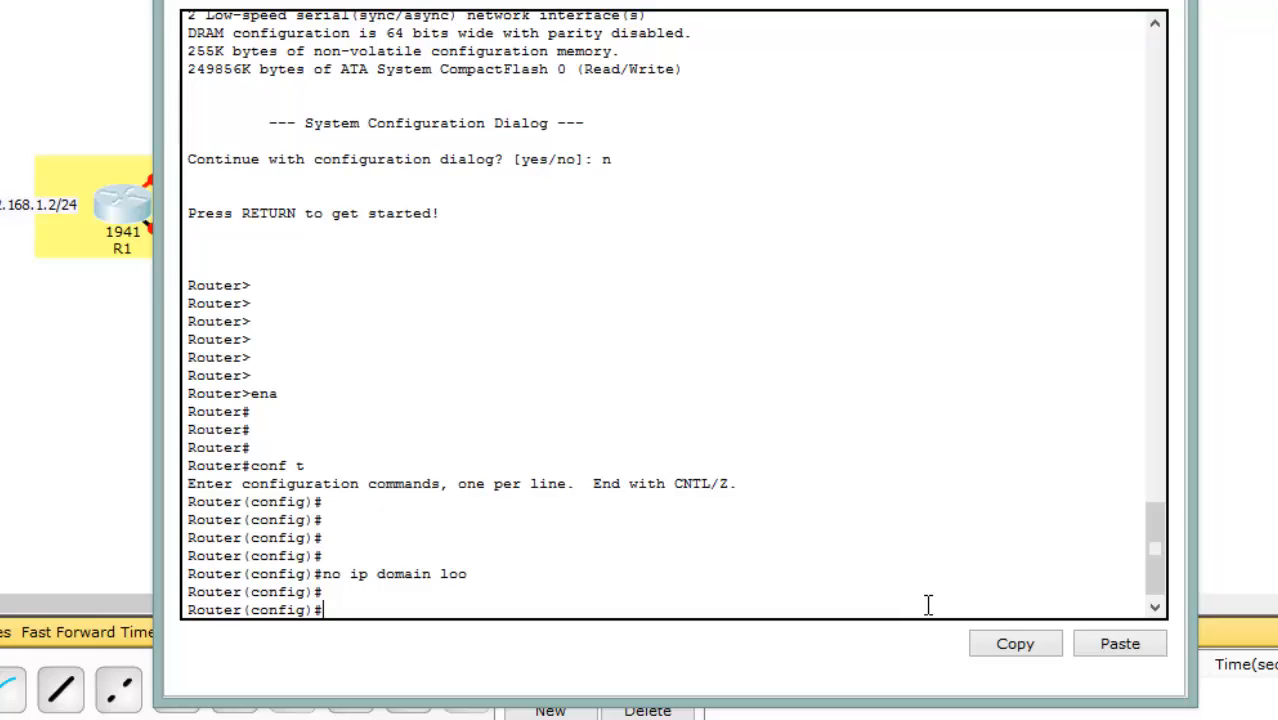
Set the router's hostname to R1 with the hostname command.
text(hostname R1)
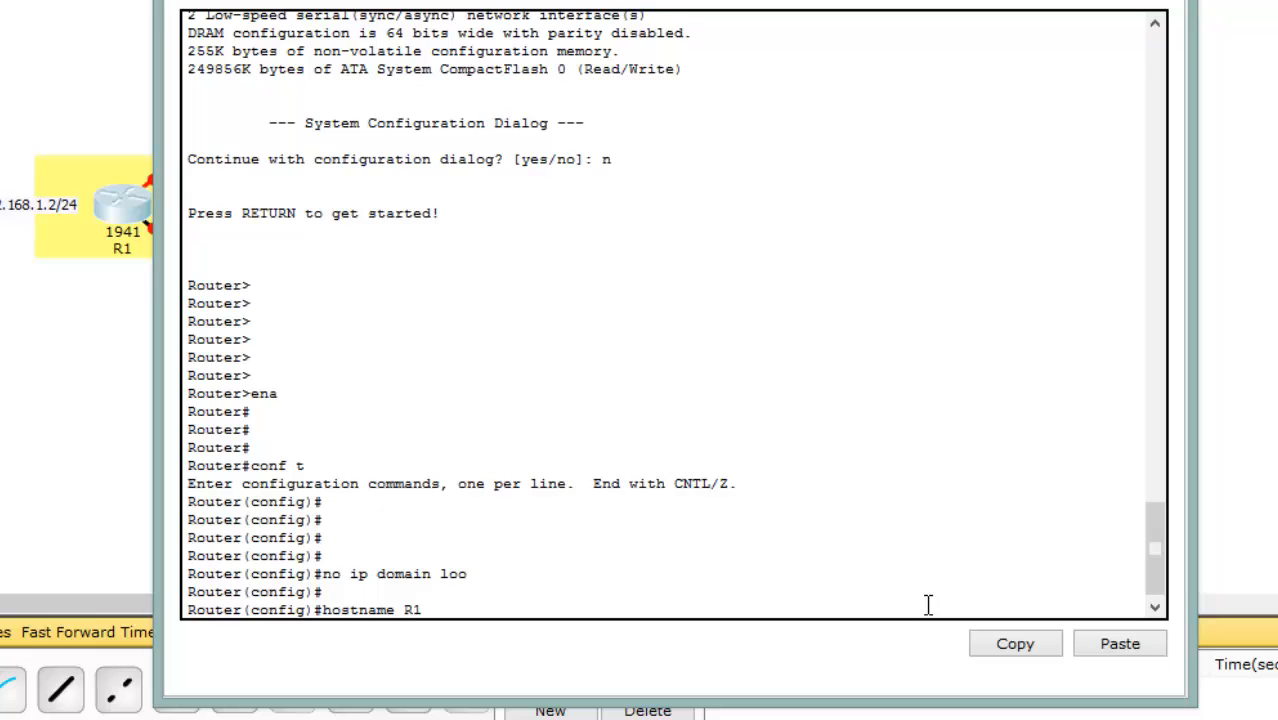
key(Return)
key(Return)
key(Return)
key(Return)
key(Return)
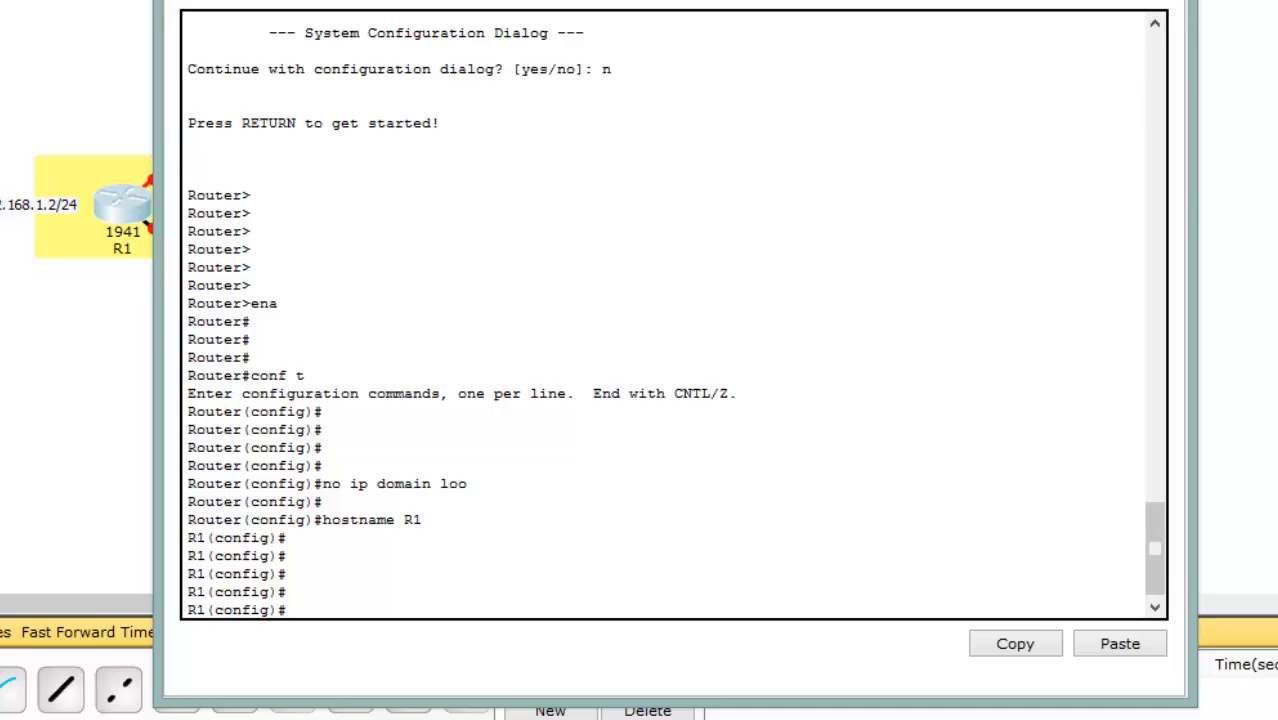
Close R1's window to check the ISP router in the topology, and return to R1's configuration prompt.
click(1088, 1)
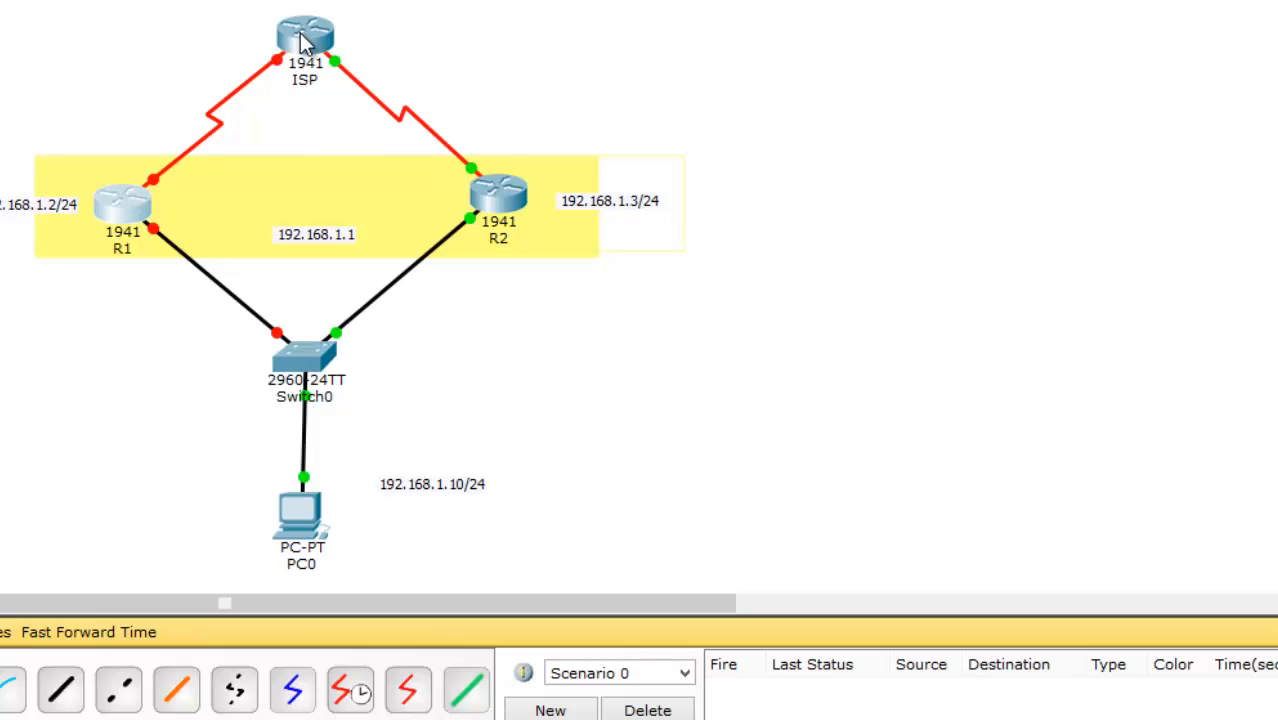
mouse_move(303, 42)
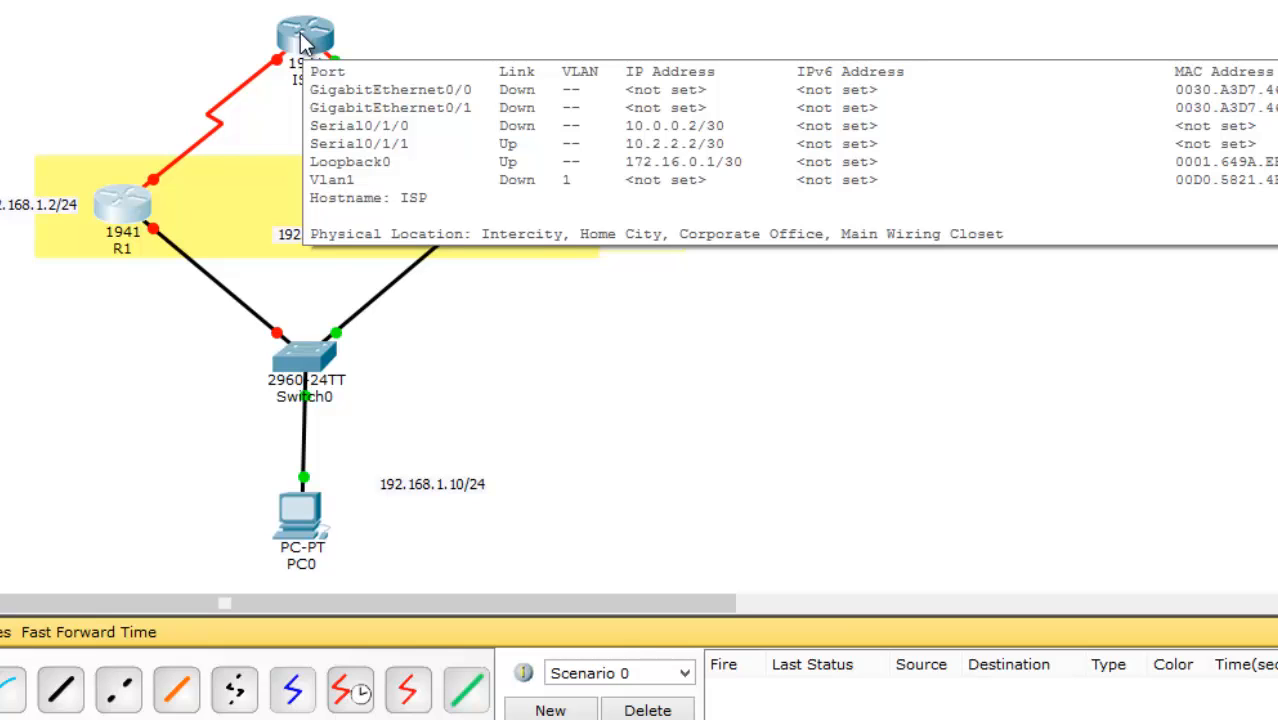
click(126, 220)
click(311, 610)
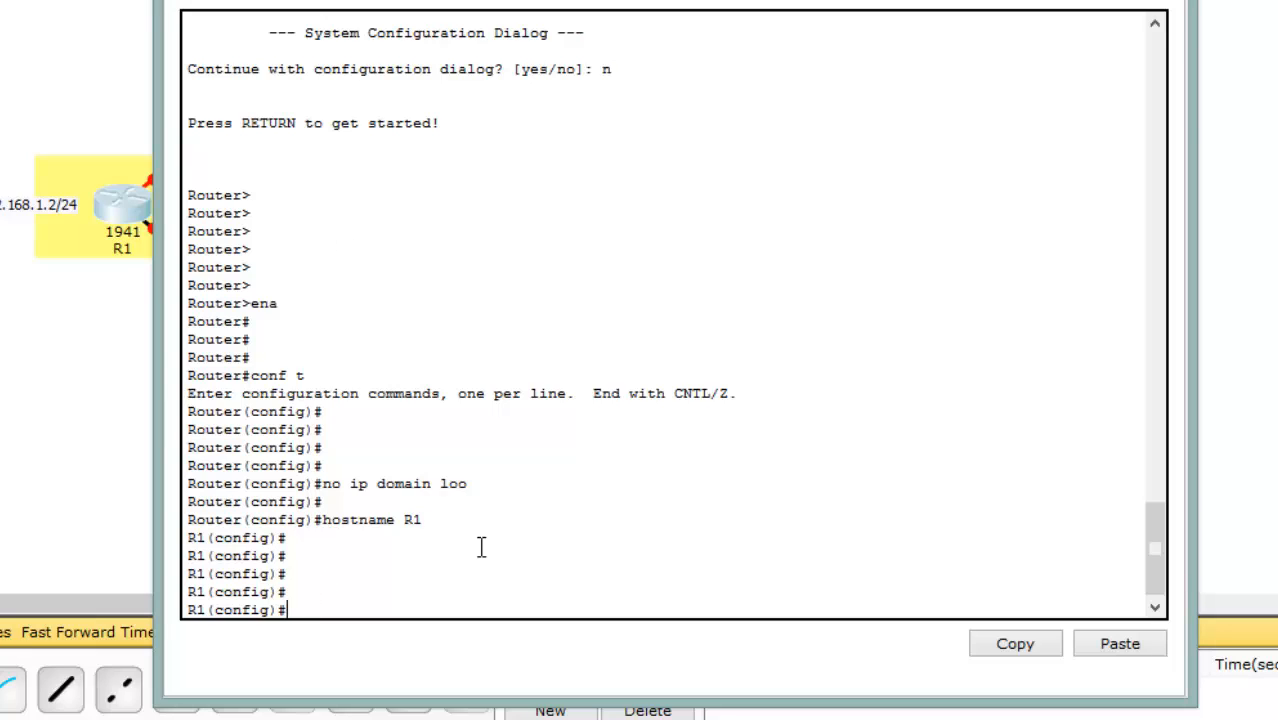
Enter interface s0/1/0 on R1 and assign it the address 10.0.0.1 with mask 255.255.255.252.
text(int s0/1/0)
key(Return)
key(Return)
key(Return)
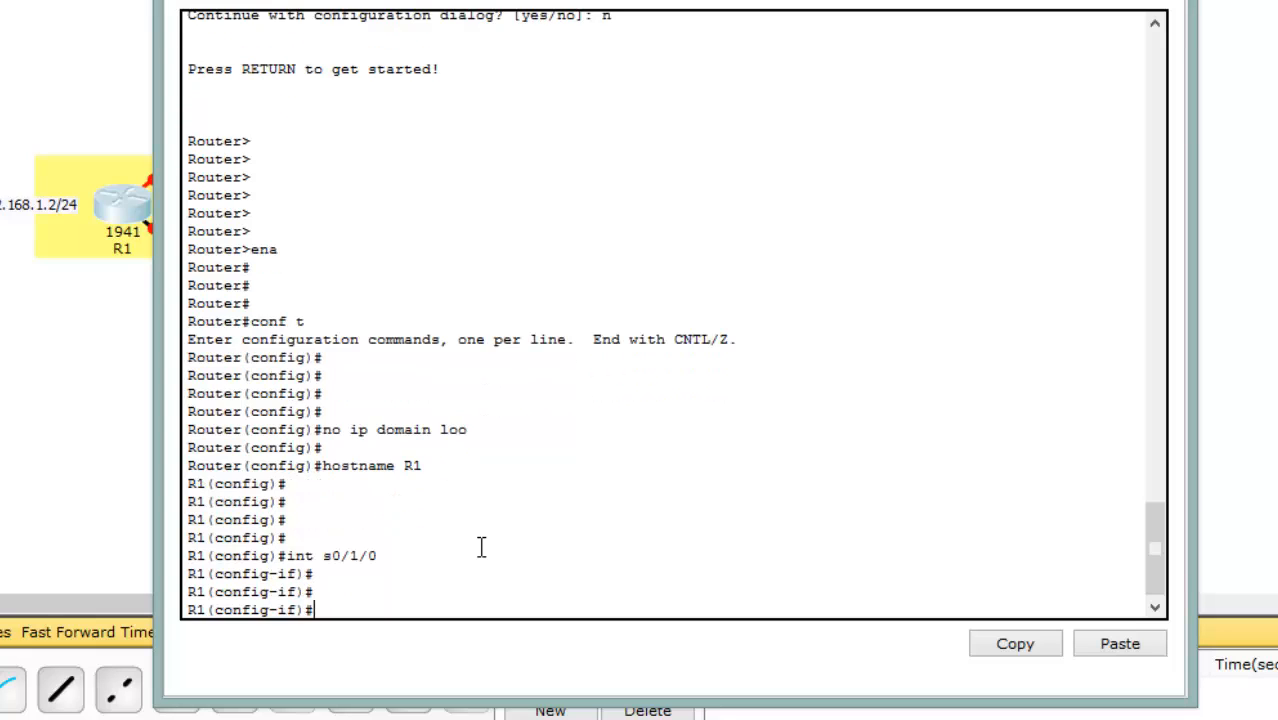
text(ip add 10.0.0)
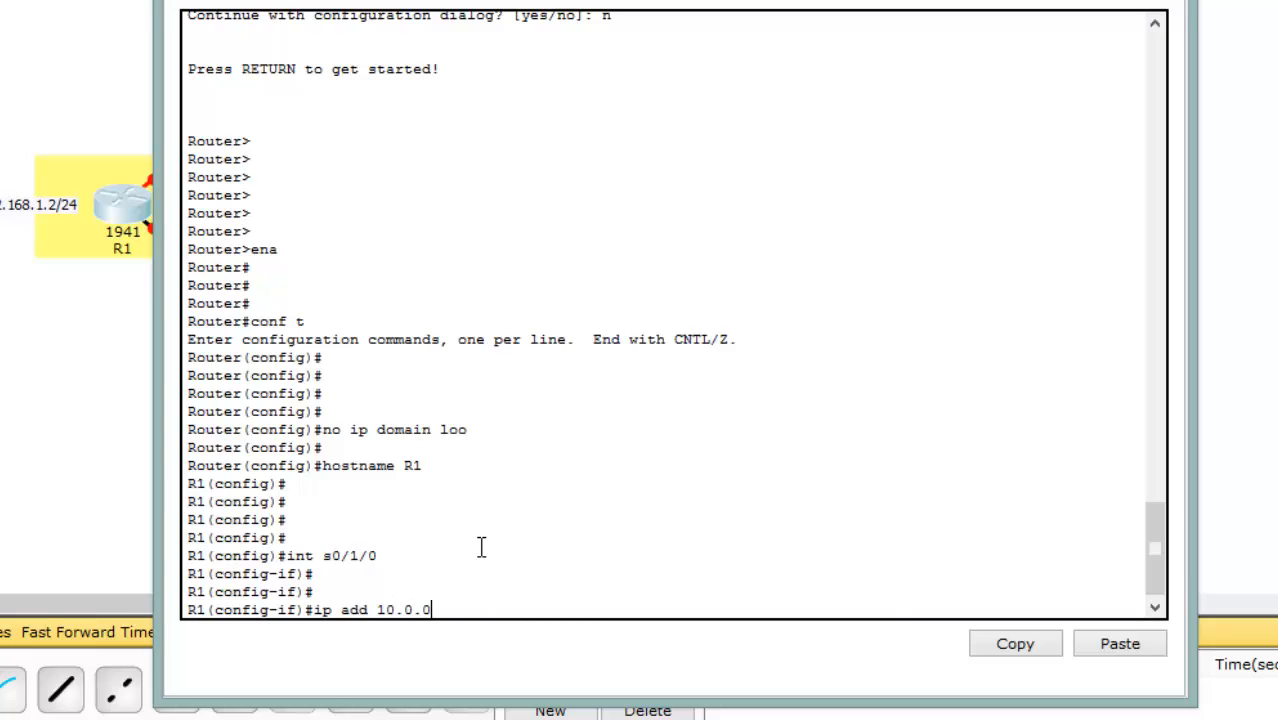
text(.1.)
key(BackSpace)
text(255.255.255.252)
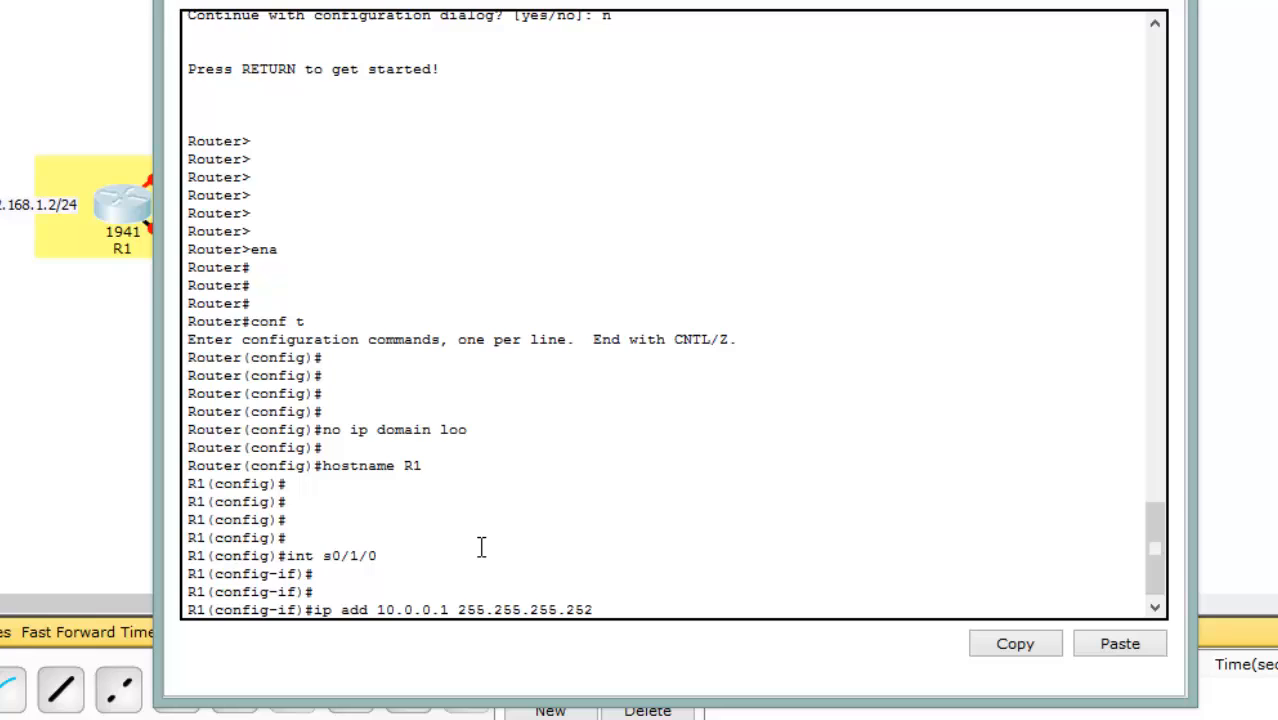
key(Return)
Enable R1's s0/1/0 interface with "no shut".
text(no shuit)
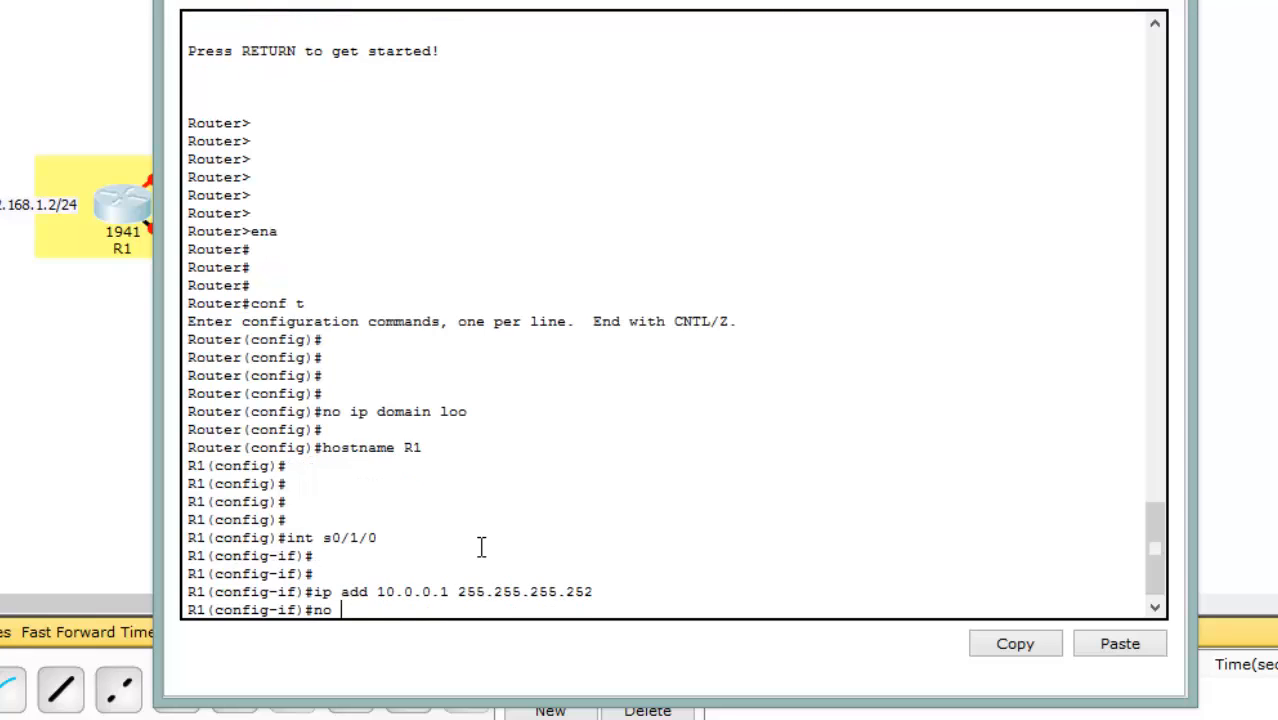
key(Return)
key(Return)
key(Return)
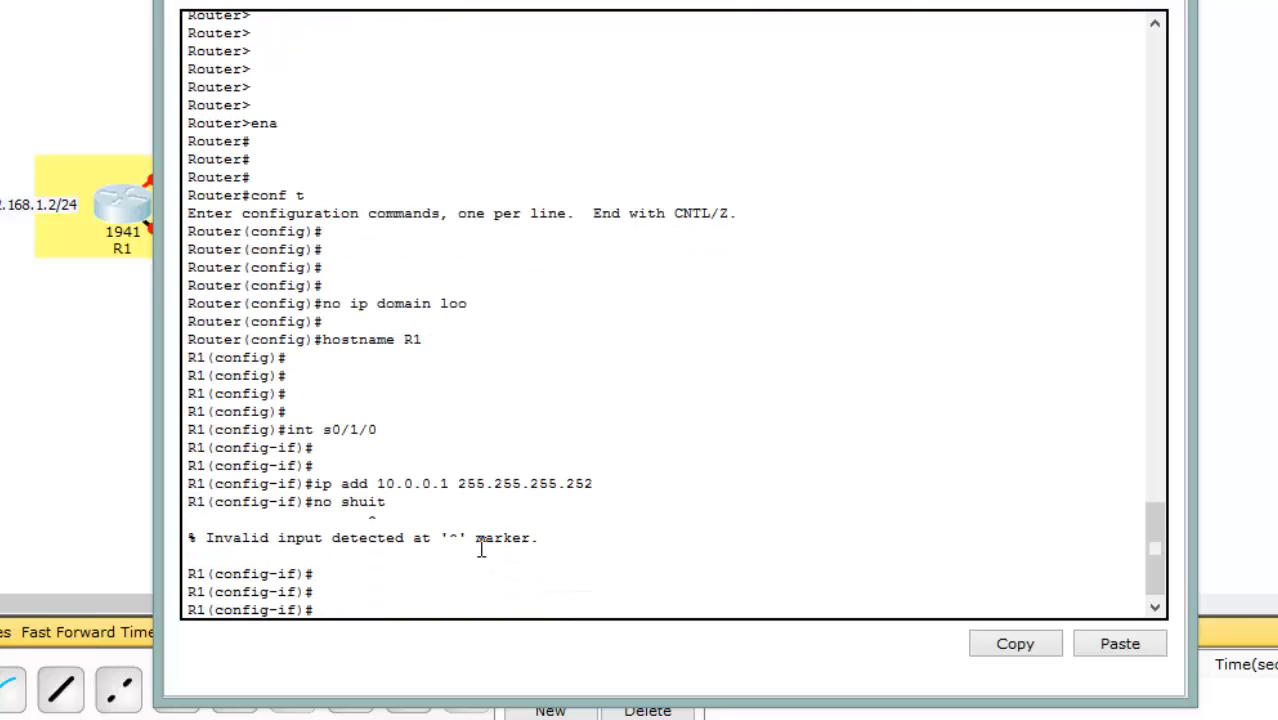
key(Up)
key(BackSpace)
key(BackSpace)
text(t)
key(Return)
key(Return)
key(Return)
key(Return)
key(Return)
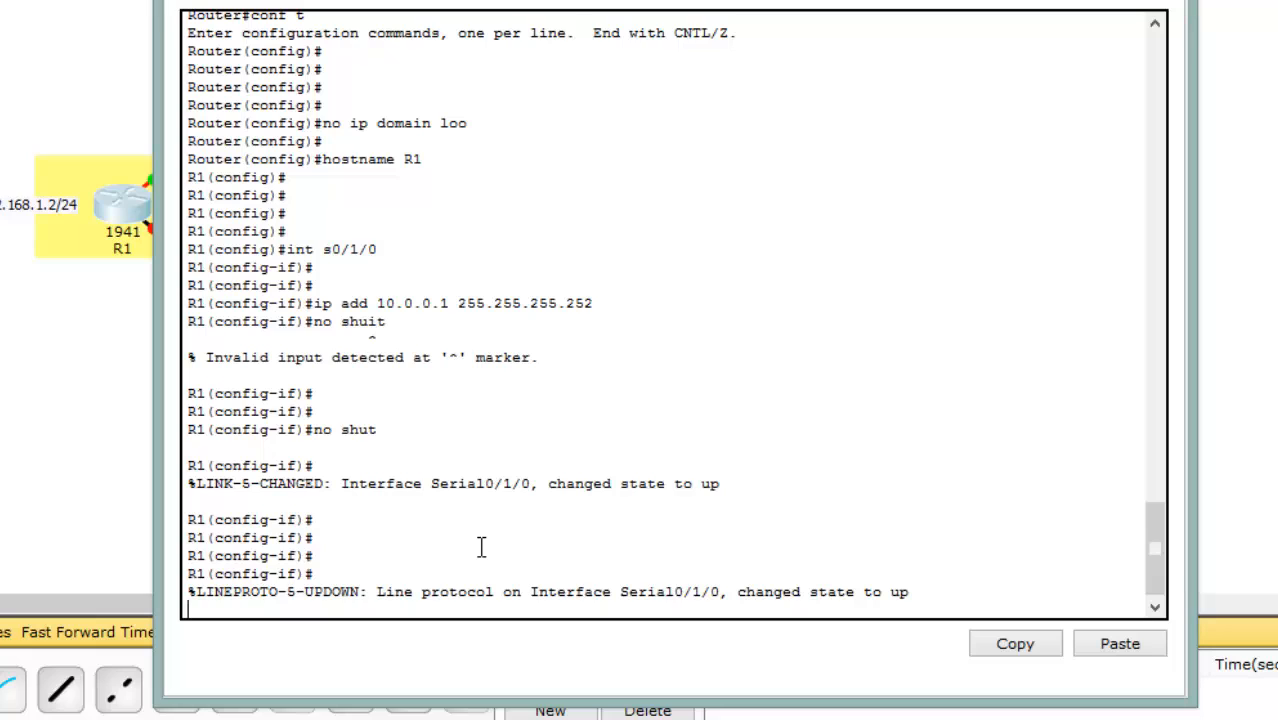
key(Return)
key(Return)
key(Return)
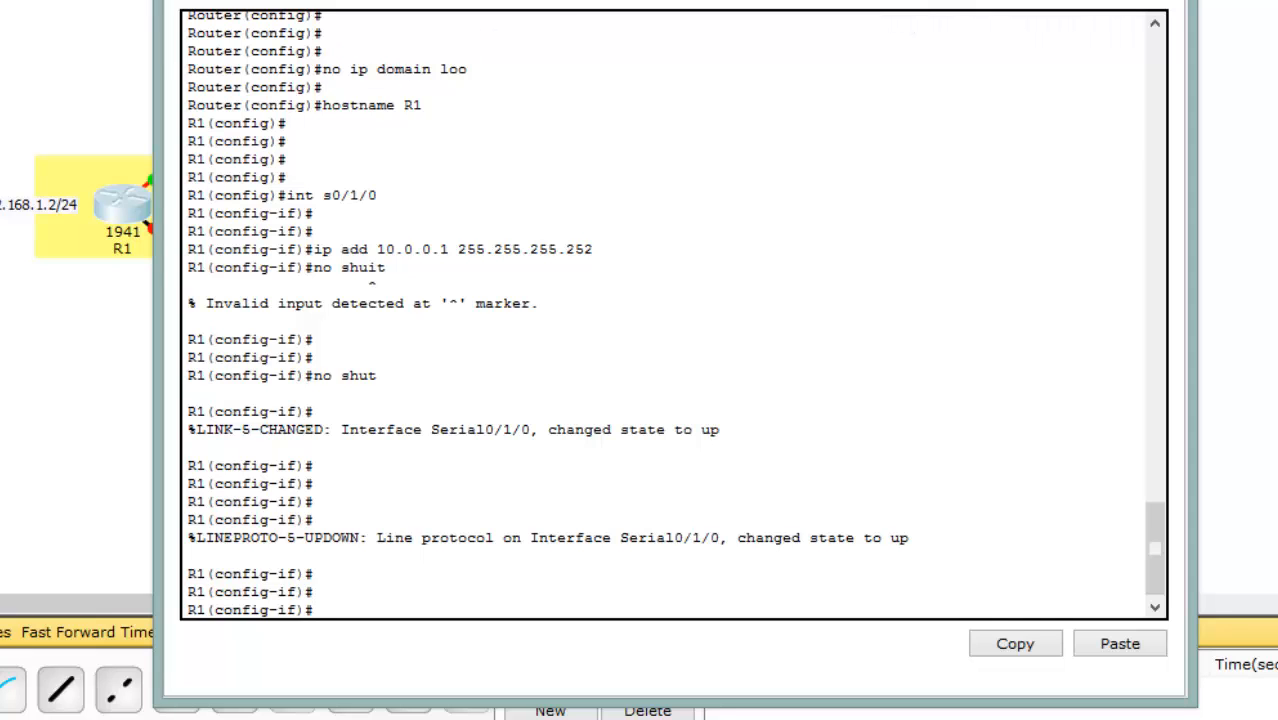
Leave the s0/1/0 interface configuration and enter the configuration of interface g0/0 on R1.
drag(565, 2, 620, 0)
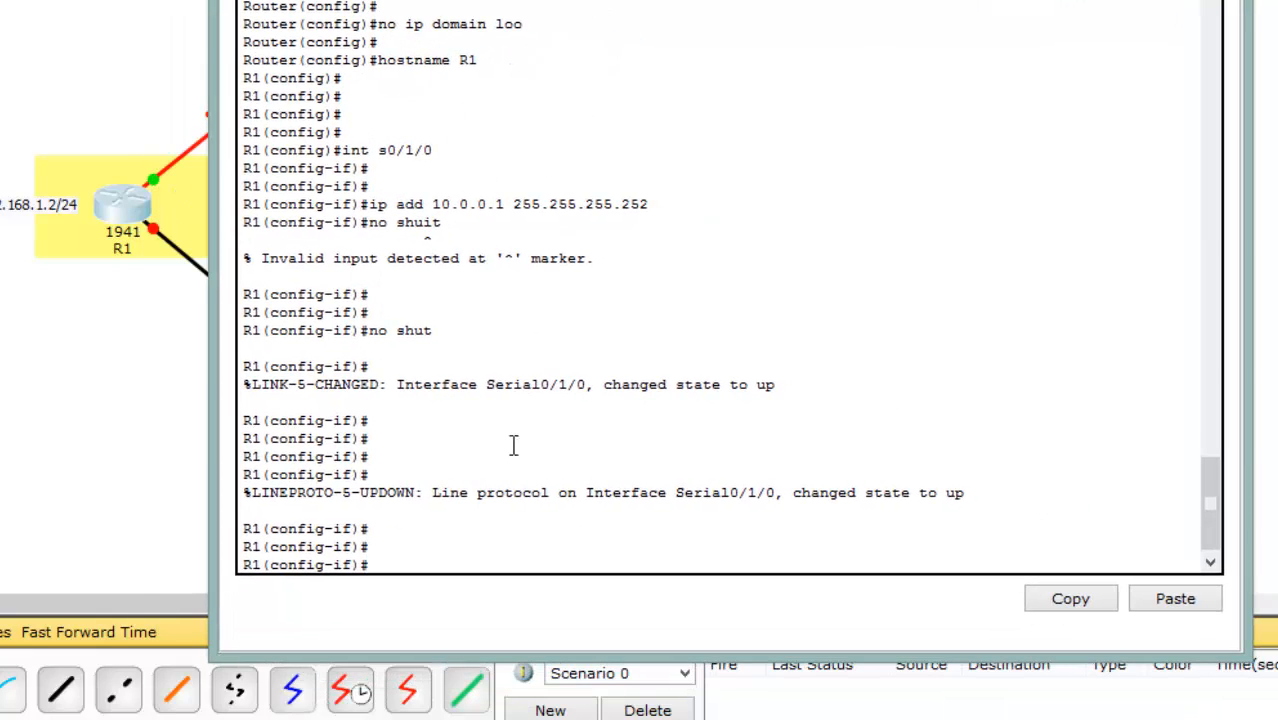
text(exit)
key(Return)
key(Return)
key(Return)
key(Return)
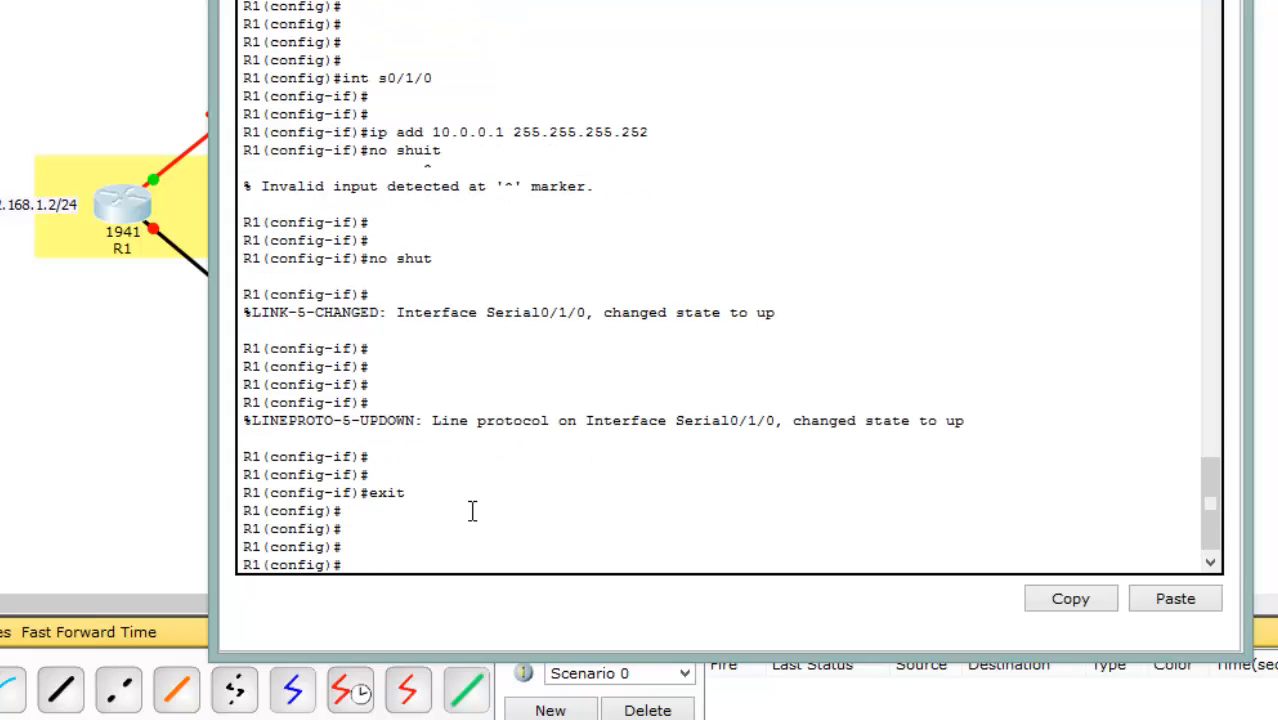
text(rou)
key(BackSpace)
key(BackSpace)
key(BackSpace)
text(int g0/0)
key(Return)
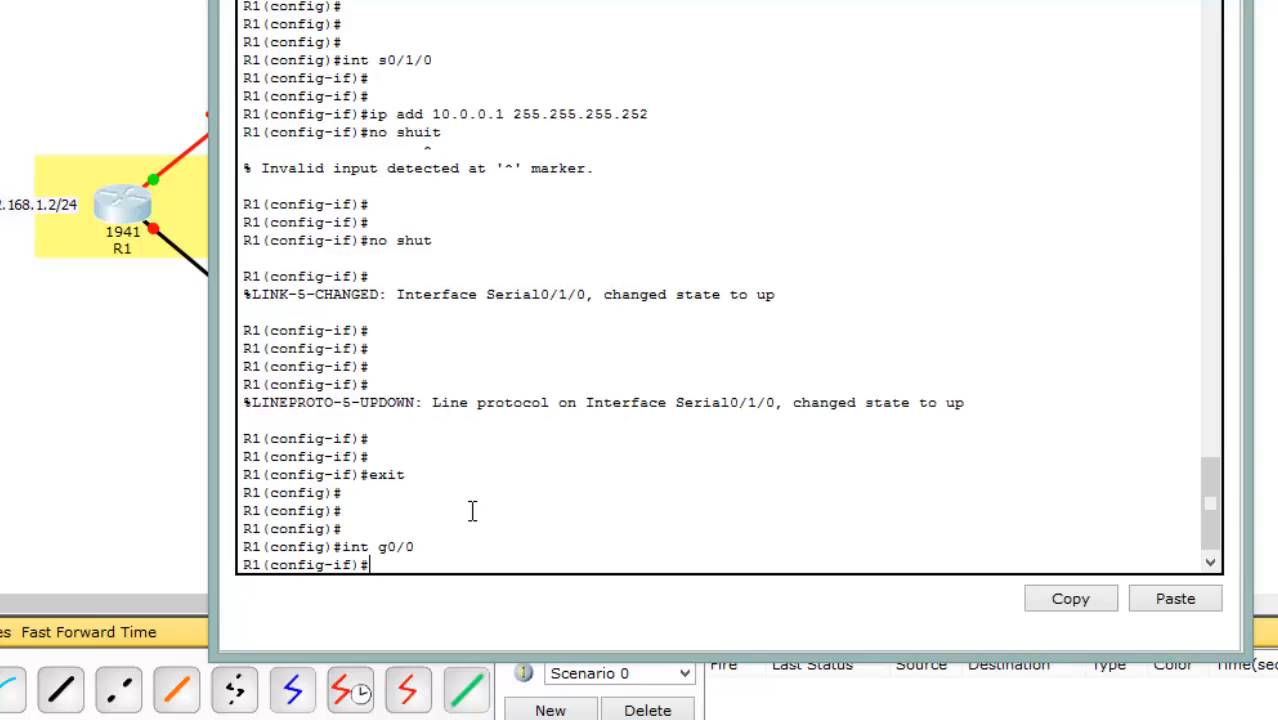
key(Return)
key(Return)
Assign interface g0/0 the IP address 192.168.1.2 with mask 255.255.255.0.
text(ipadd)
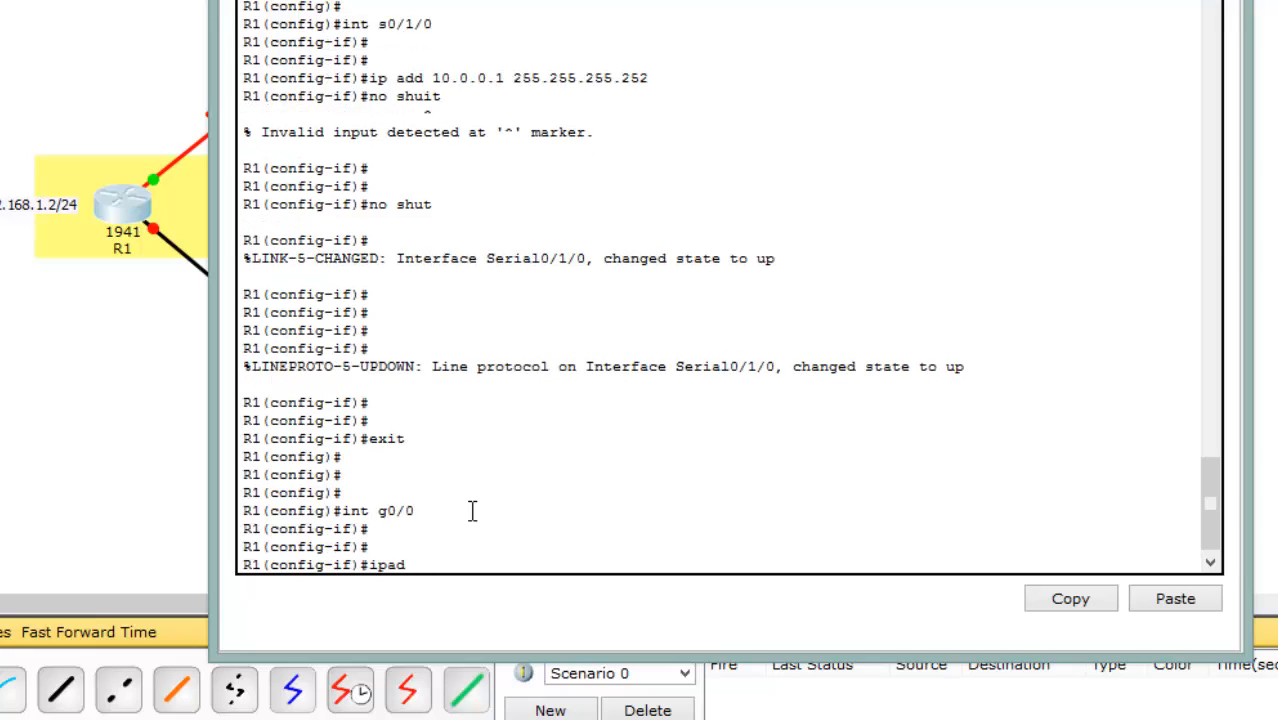
key(BackSpace)
key(BackSpace)
text(add 192.168.1)
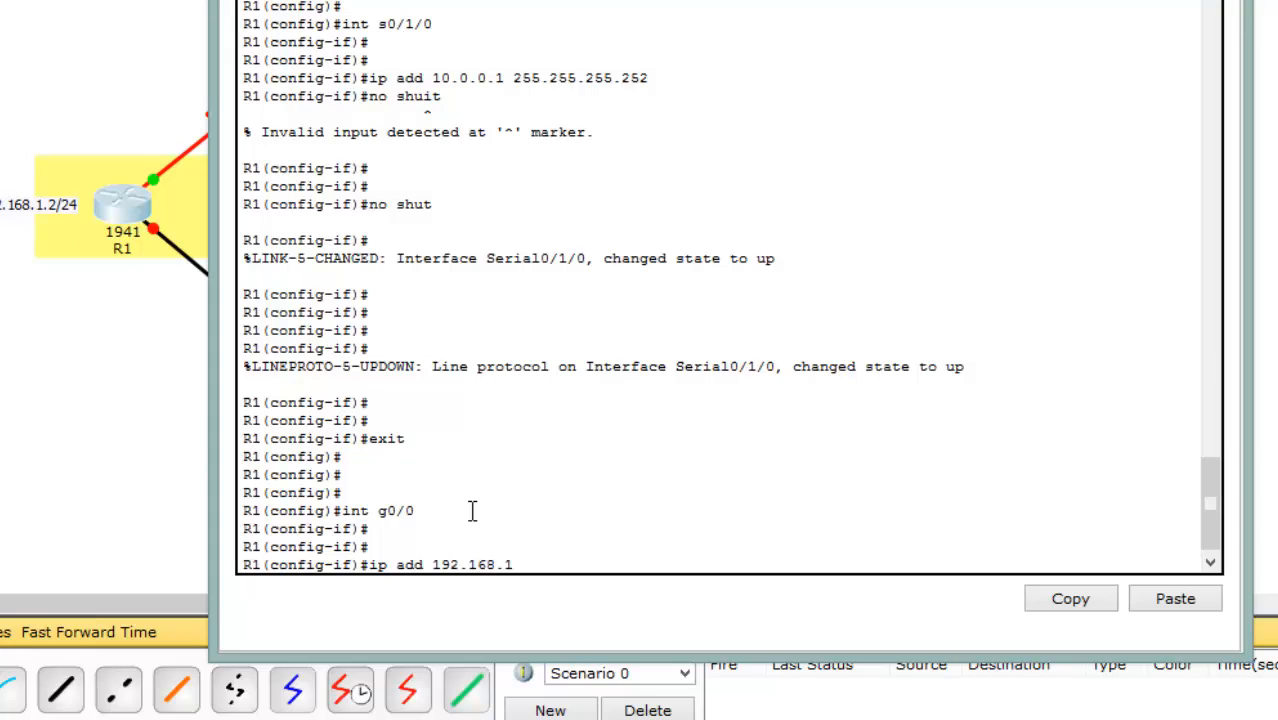
text(.2 255.255.255.0)
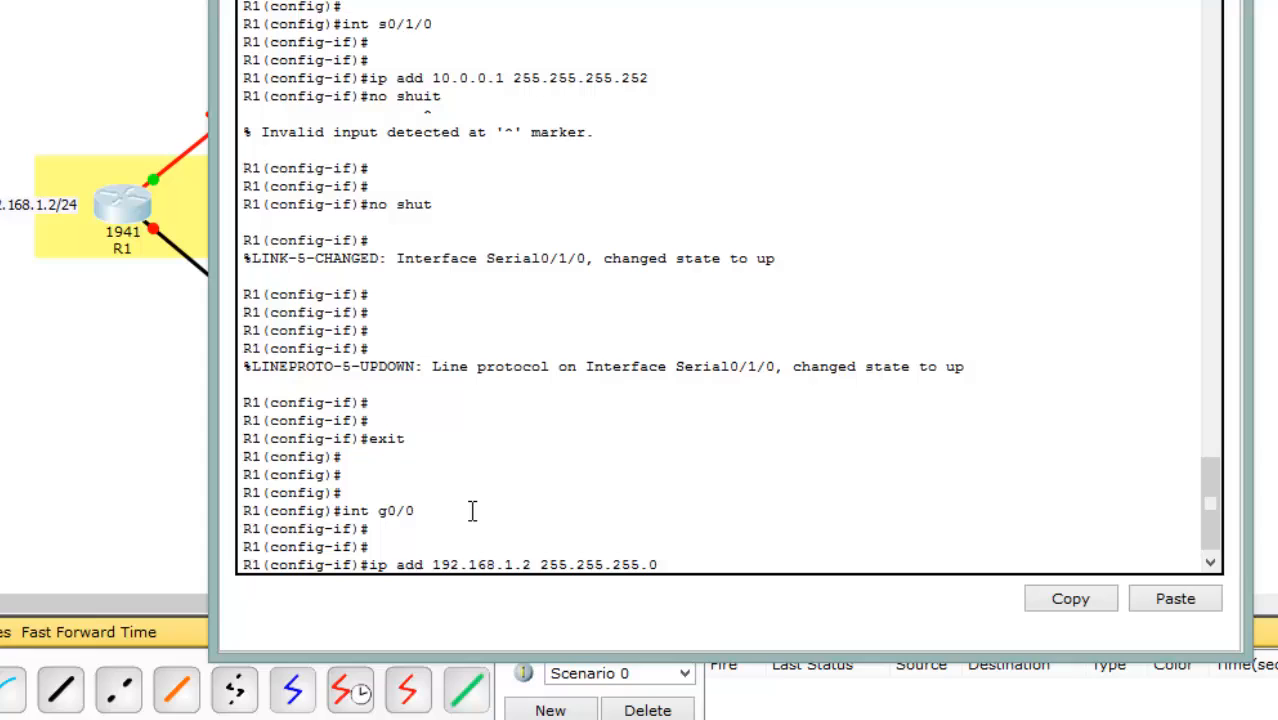
key(Return)
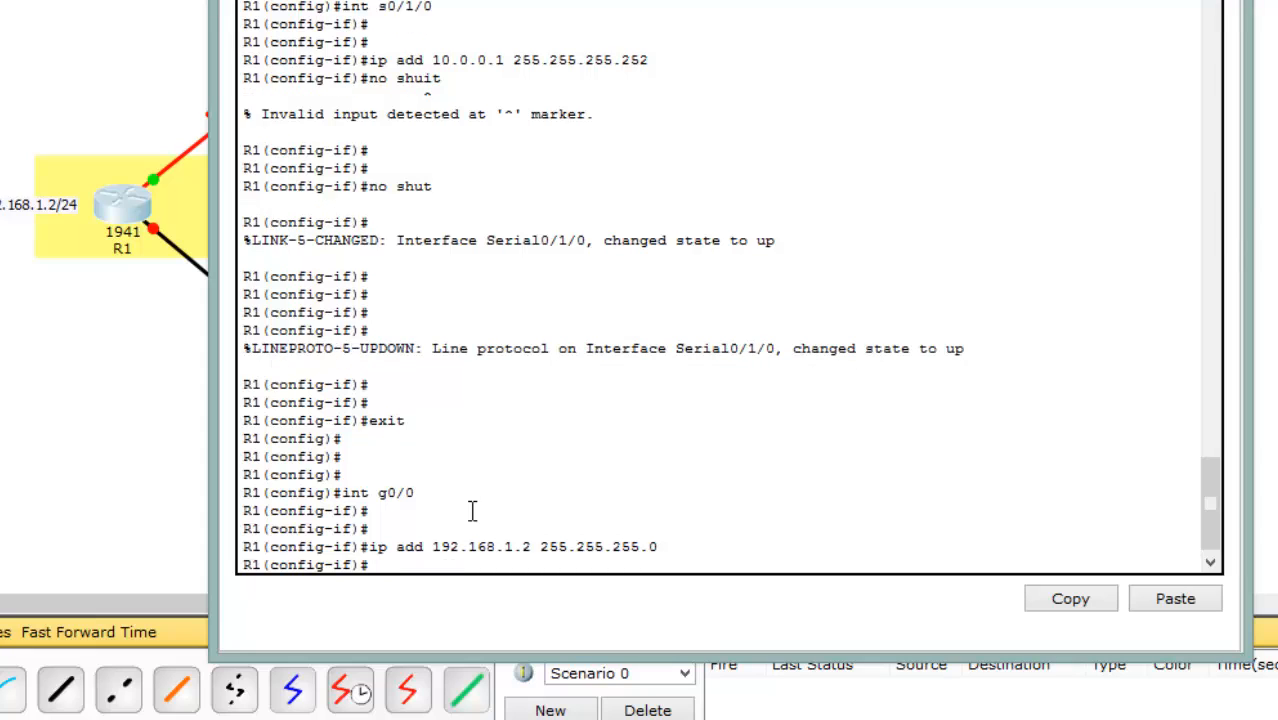
Set the HSRP group 1 virtual IP on g0/0 with "standby 1 ip 192.168.1.1".
text(sta)
key(Tab)
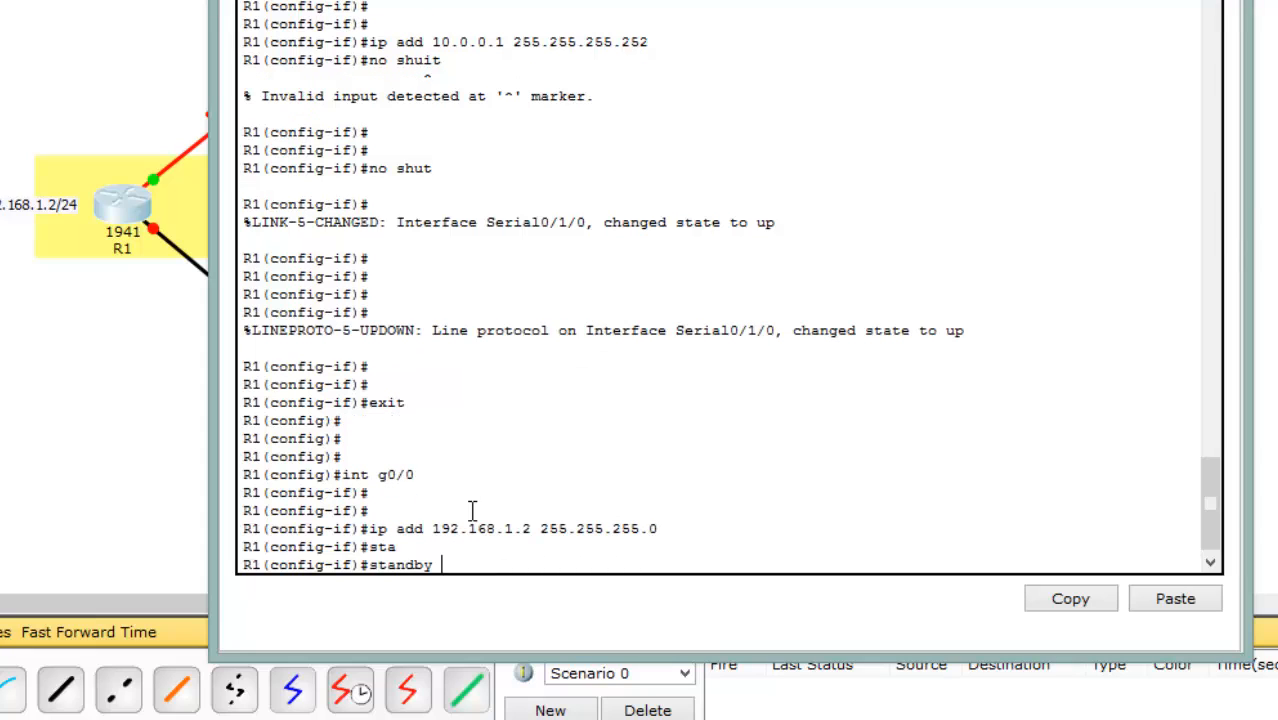
text(1 ip 192.168.1.1)
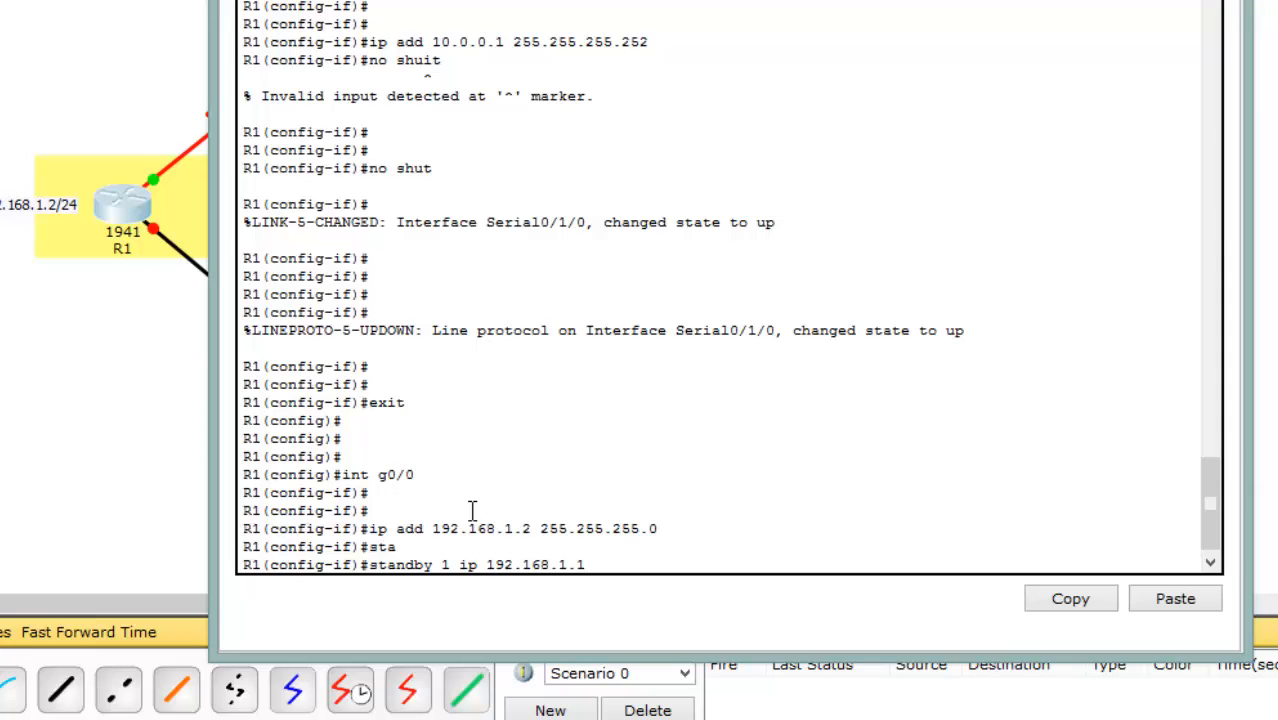
key(Return)
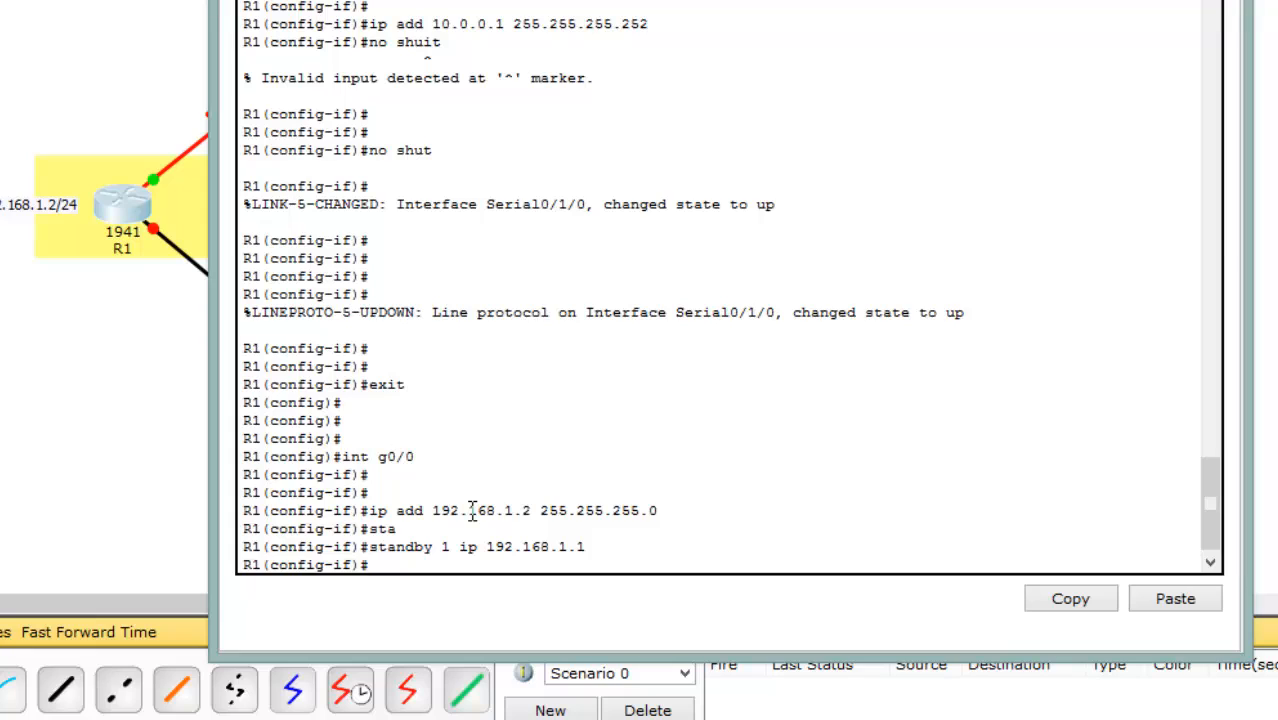
Set R1's HSRP group 1 priority to 110 with "standby 1 priority 110".
text(stan)
key(Tab)
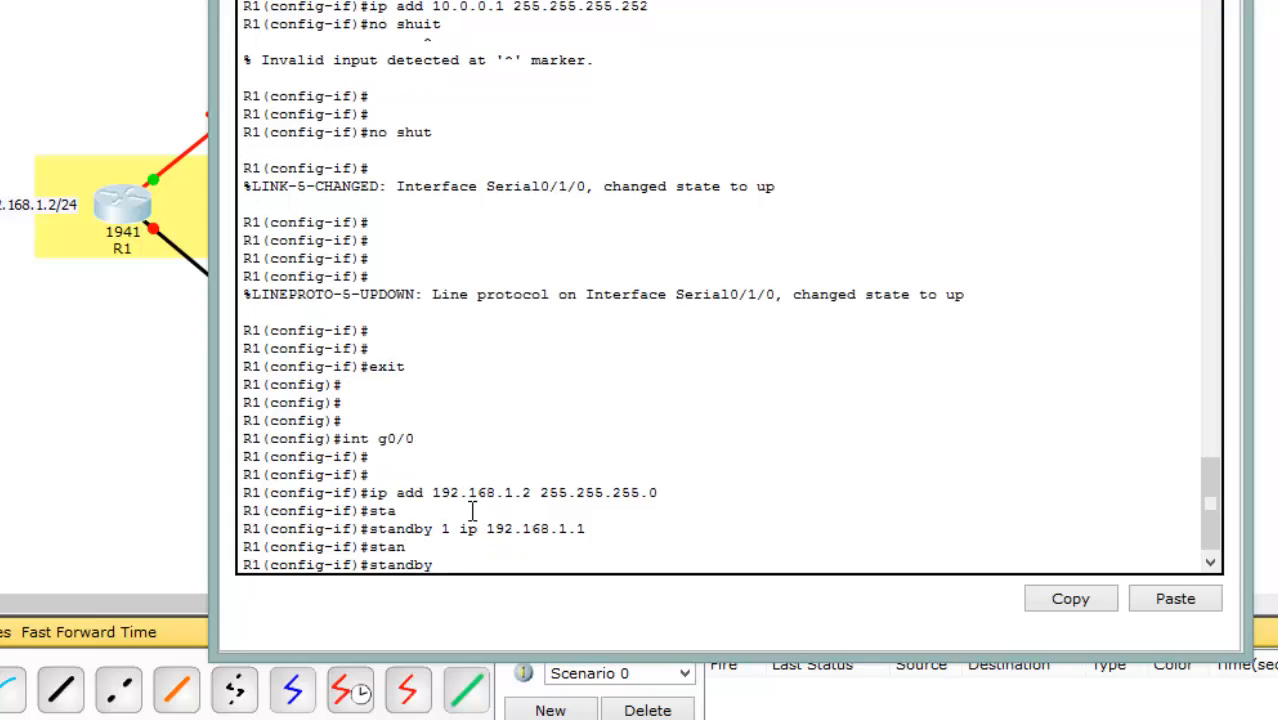
text(1 pri)
key(Tab)
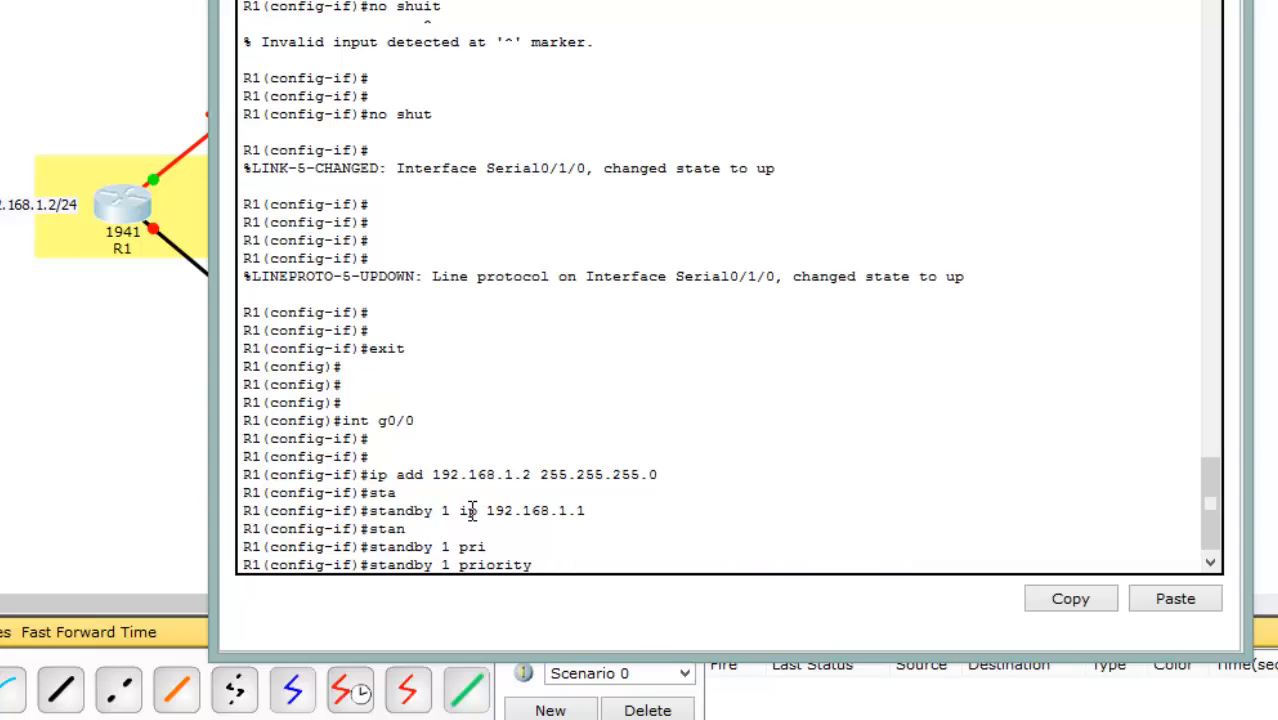
text(110)
key(Return)
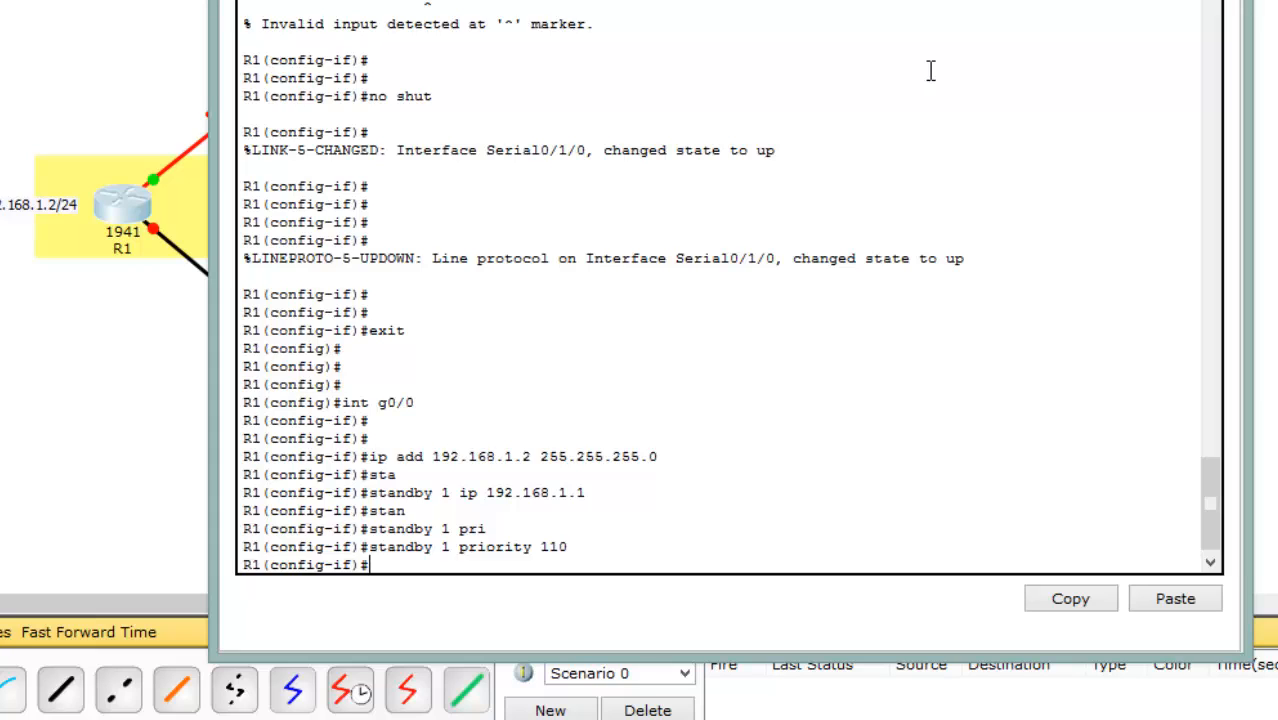
Enable HSRP preemption for group 1 on g0/0 with "standby 1 preempt".
text(stan)
key(Tab)
text(pr)
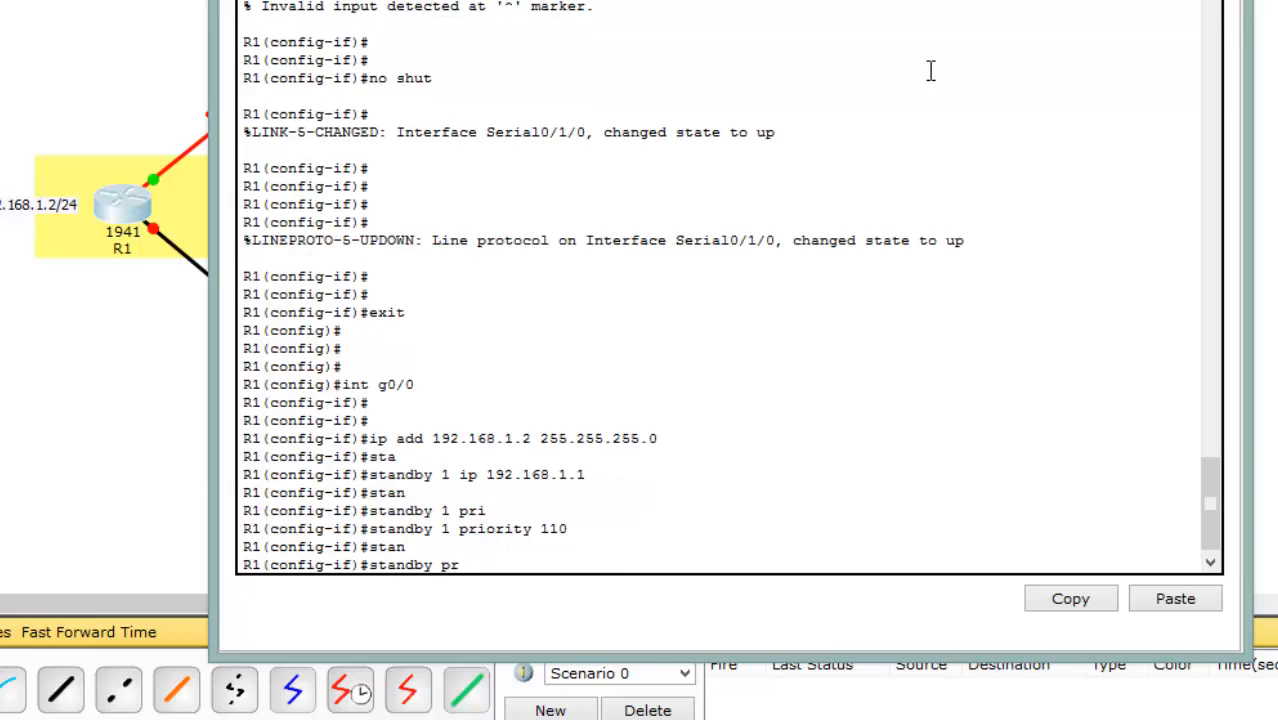
key(BackSpace)
key(BackSpace)
key(BackSpace)
text(pre)
key(Tab)
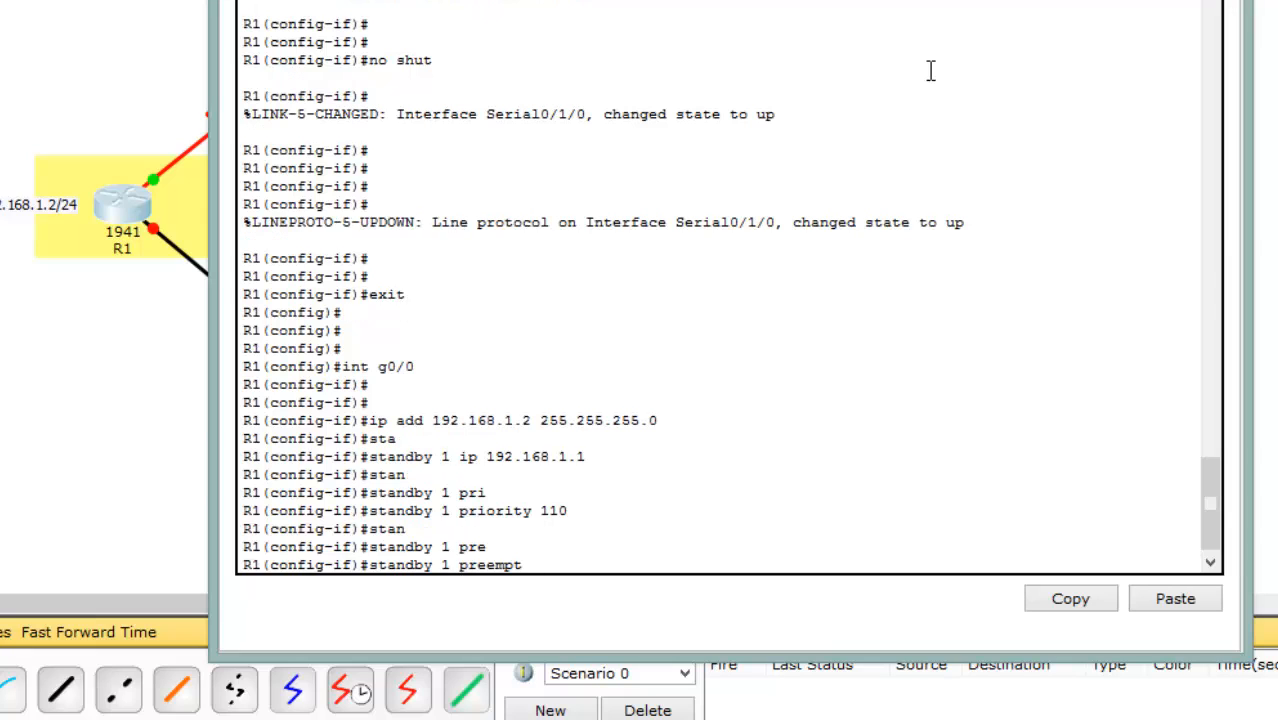
key(Return)
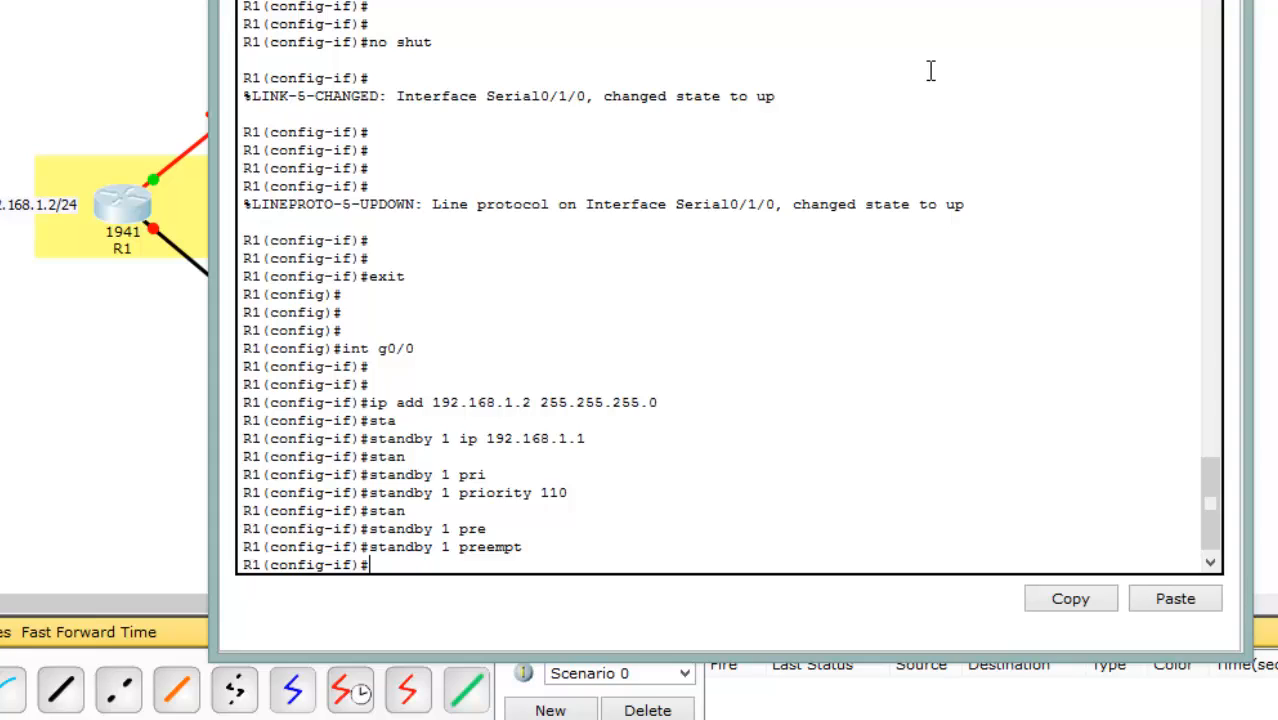
Enable R1's g0/0 interface with "no shut".
text(no shut)
key(Return)
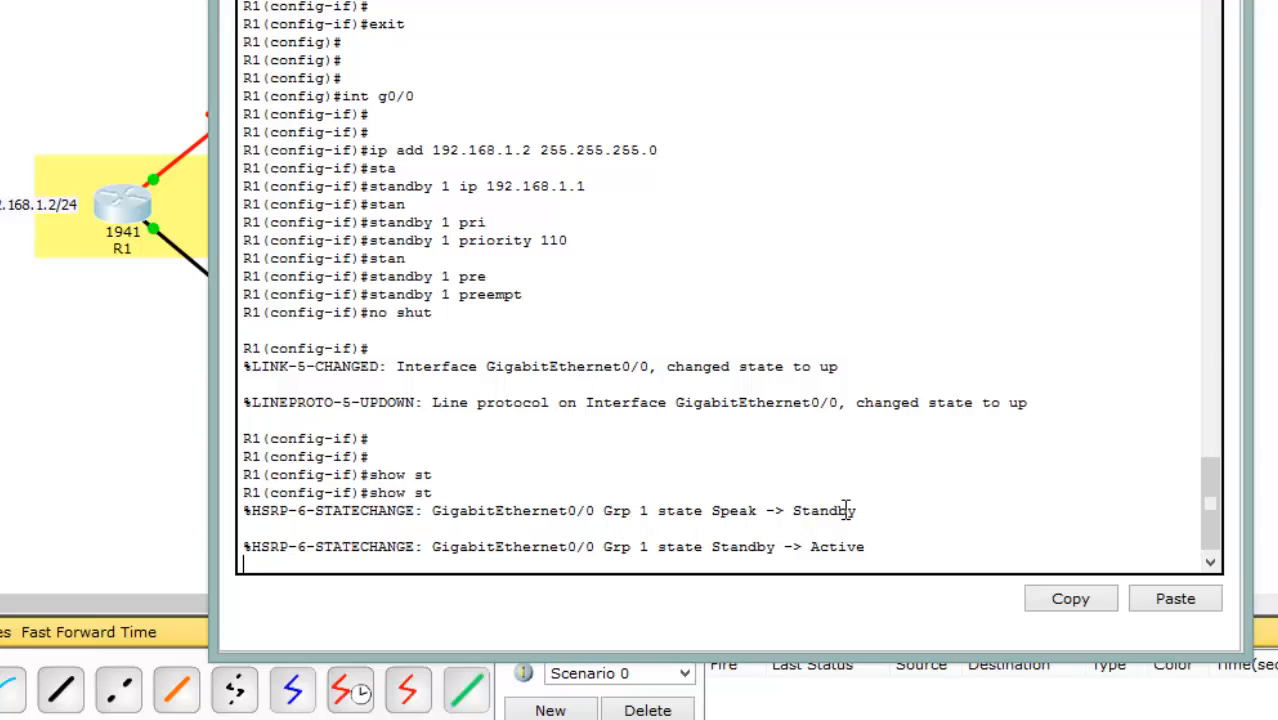
Examine the HSRP group 1 state-change messages for GigabitEthernet0/0 and return to a clean interface prompt.
drag(864, 514, 776, 512)
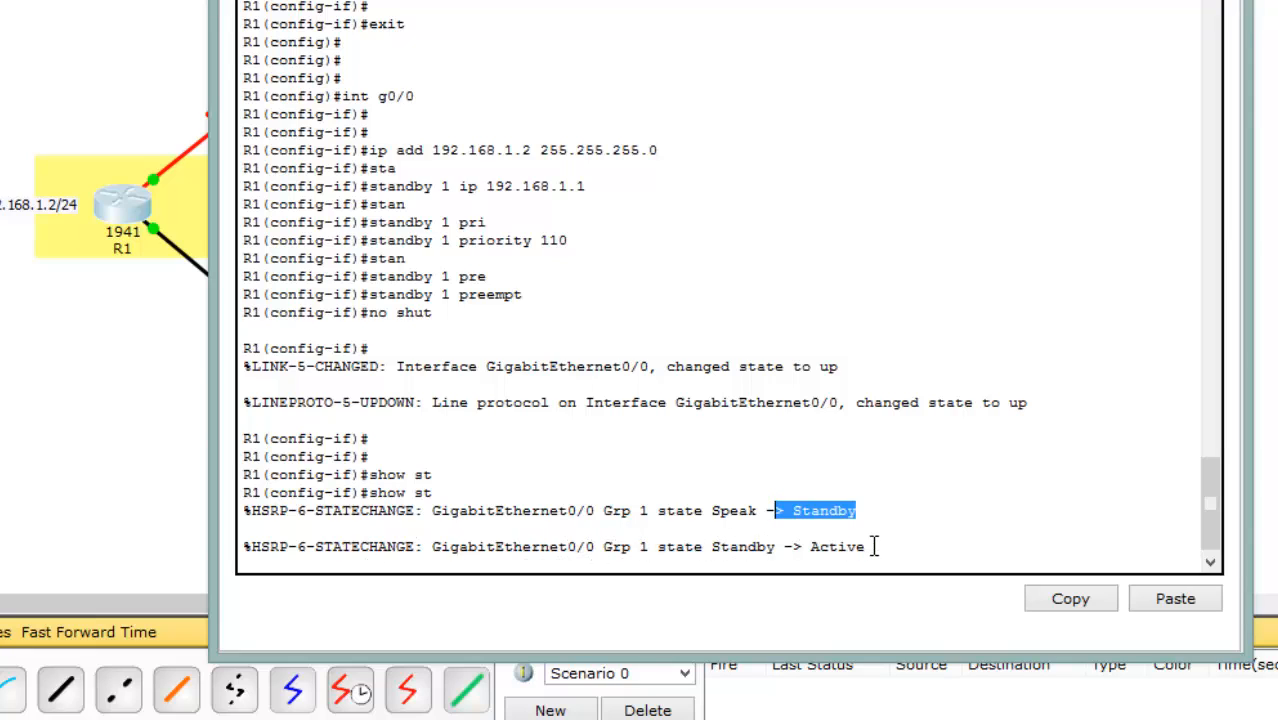
drag(868, 547, 802, 547)
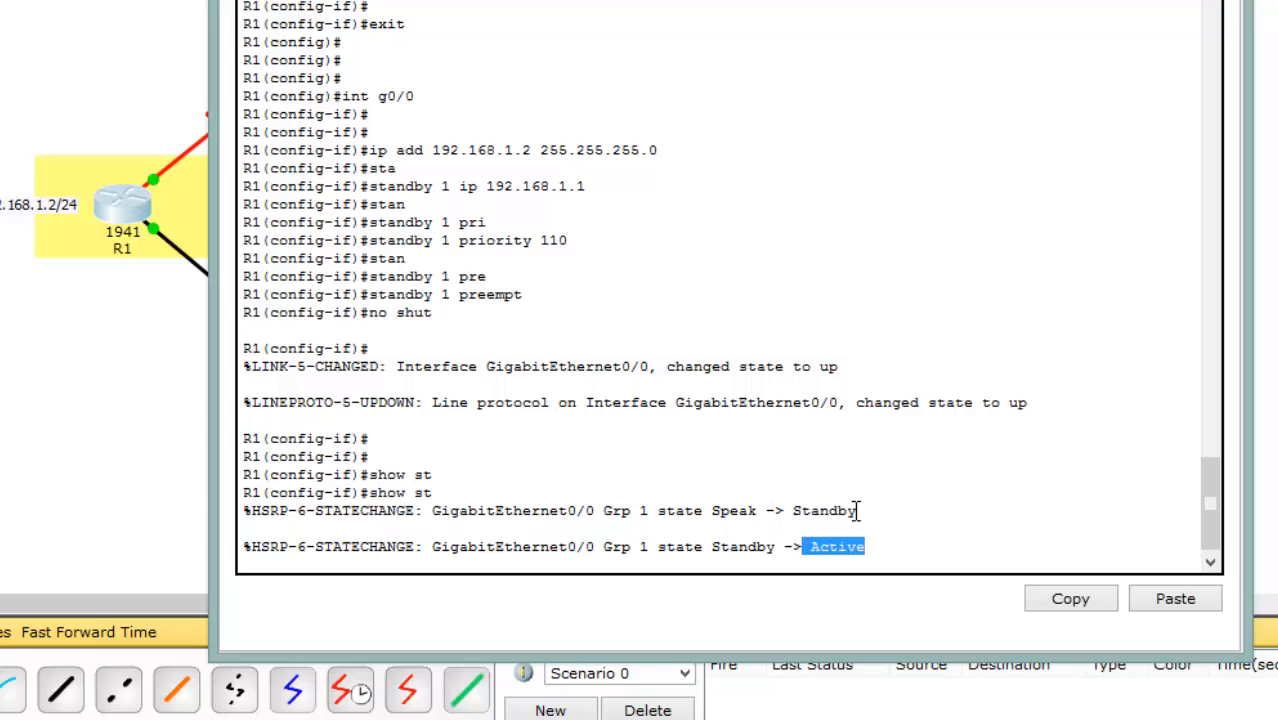
click(878, 560)
key(Return)
key(Return)
key(Return)
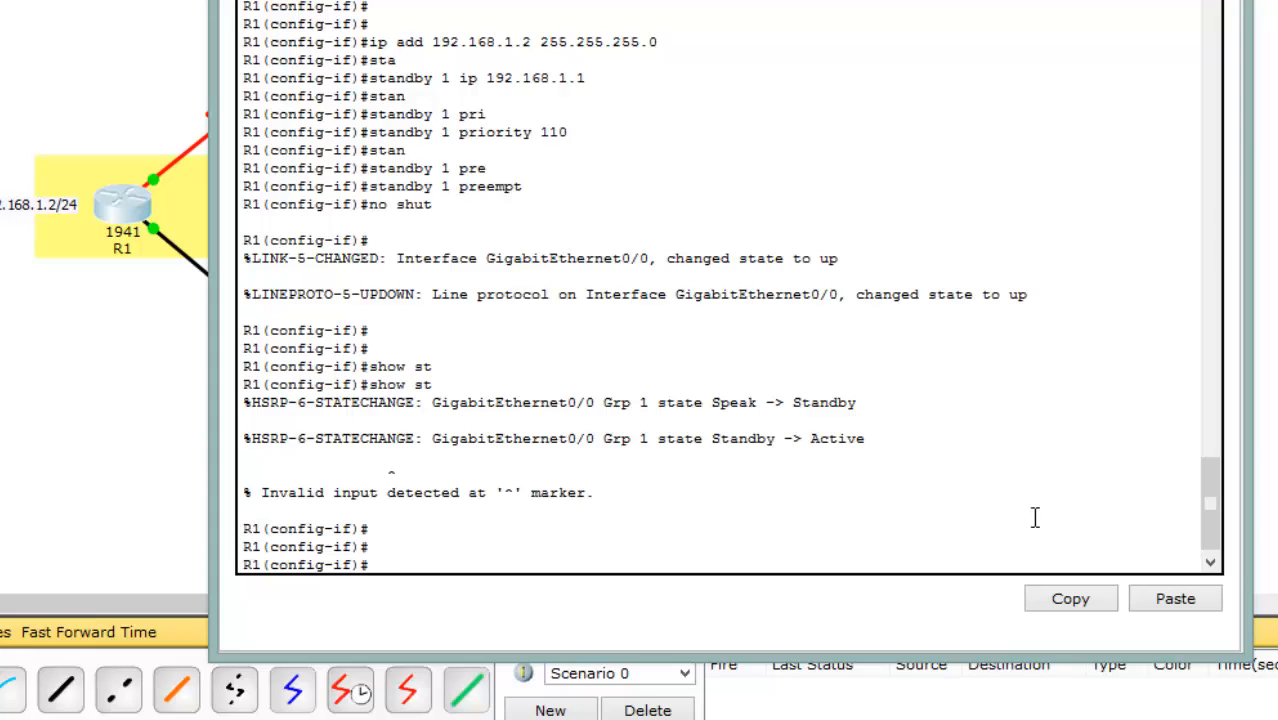
Exit to privileged mode on R1 and save the configuration with "write".
text(exit)
key(Return)
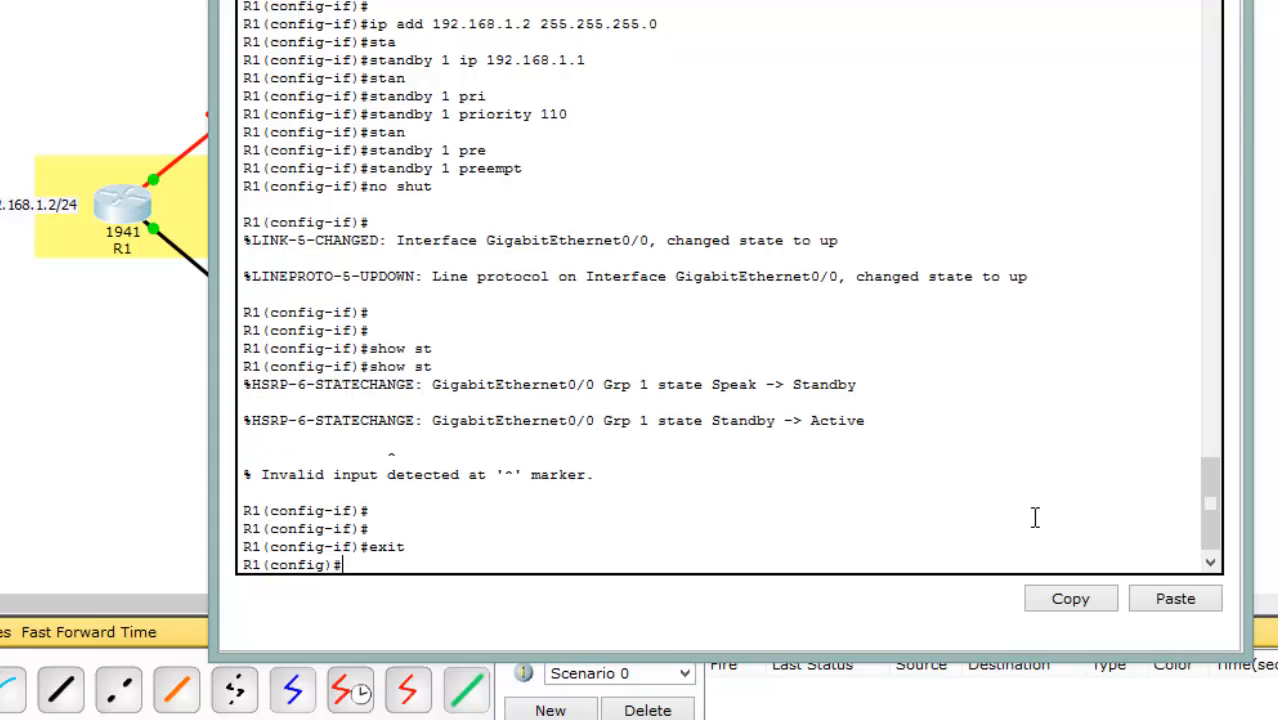
text(exit)
key(Return)
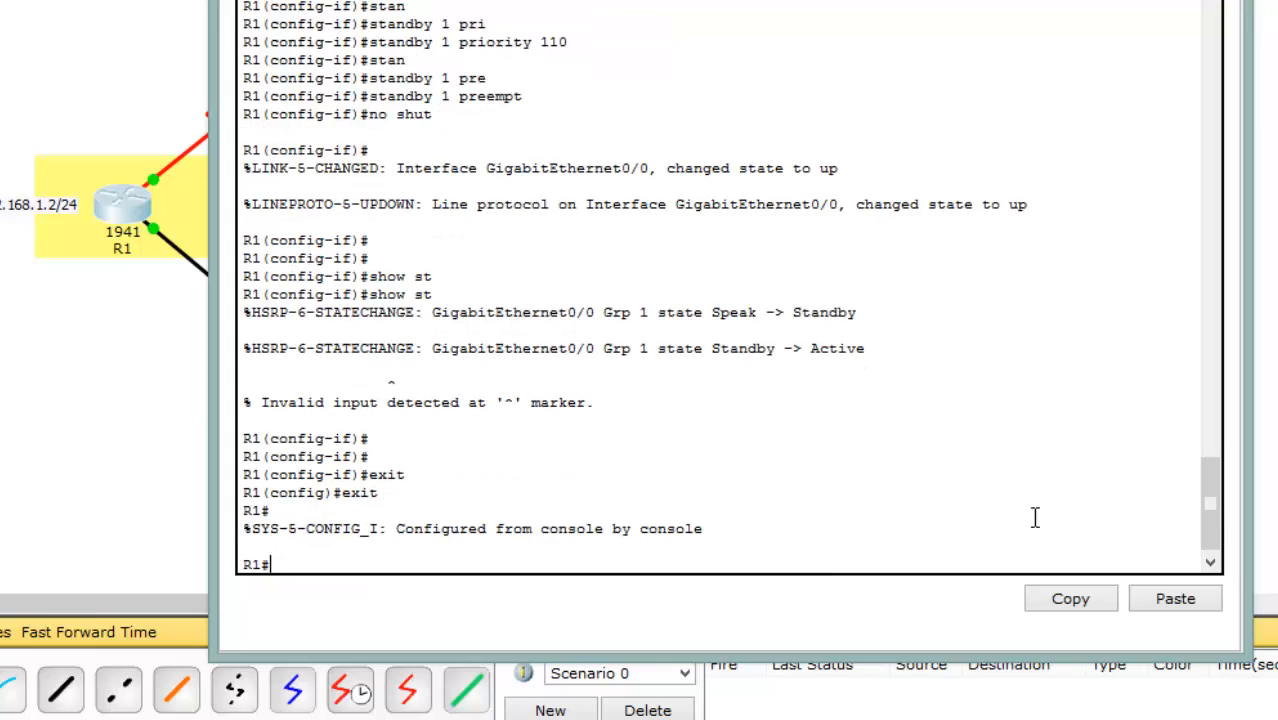
text(wr)
key(Tab)
key(Return)
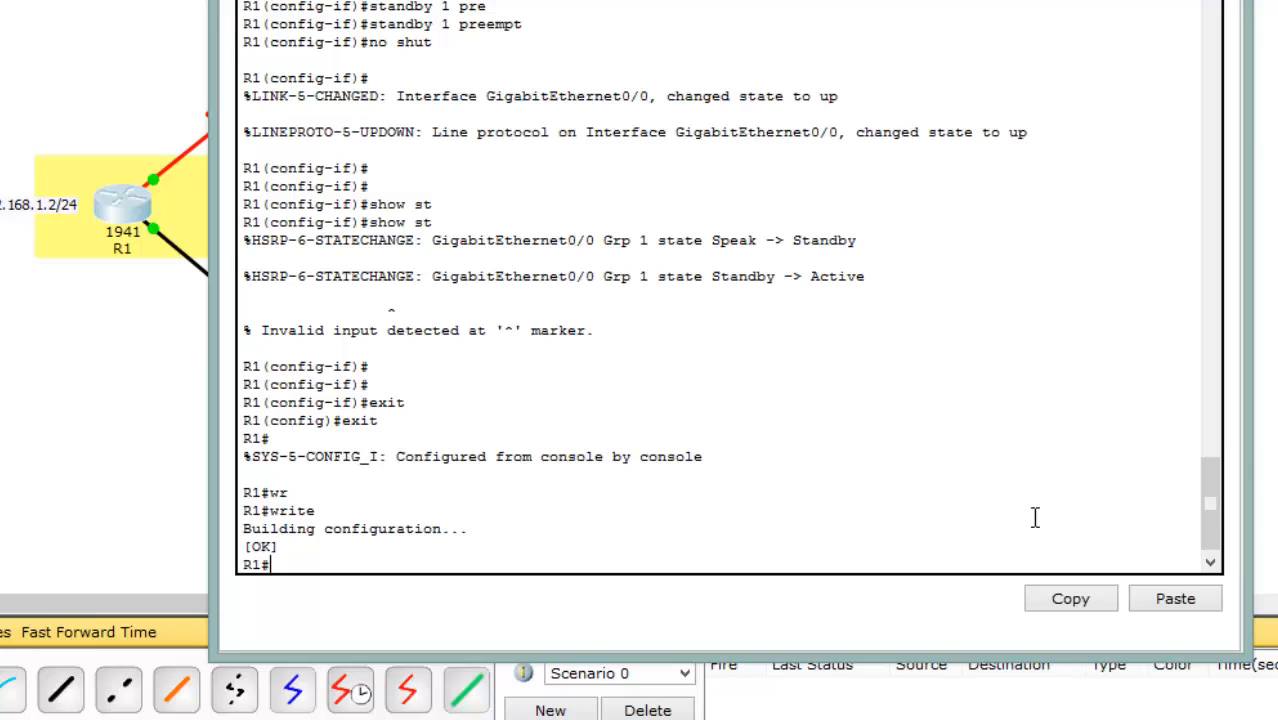
List the available show commands on R1 and display the HSRP details with "show standby".
text(show sta)
key(BackSpace)
key(BackSpace)
key(BackSpace)
text(?)
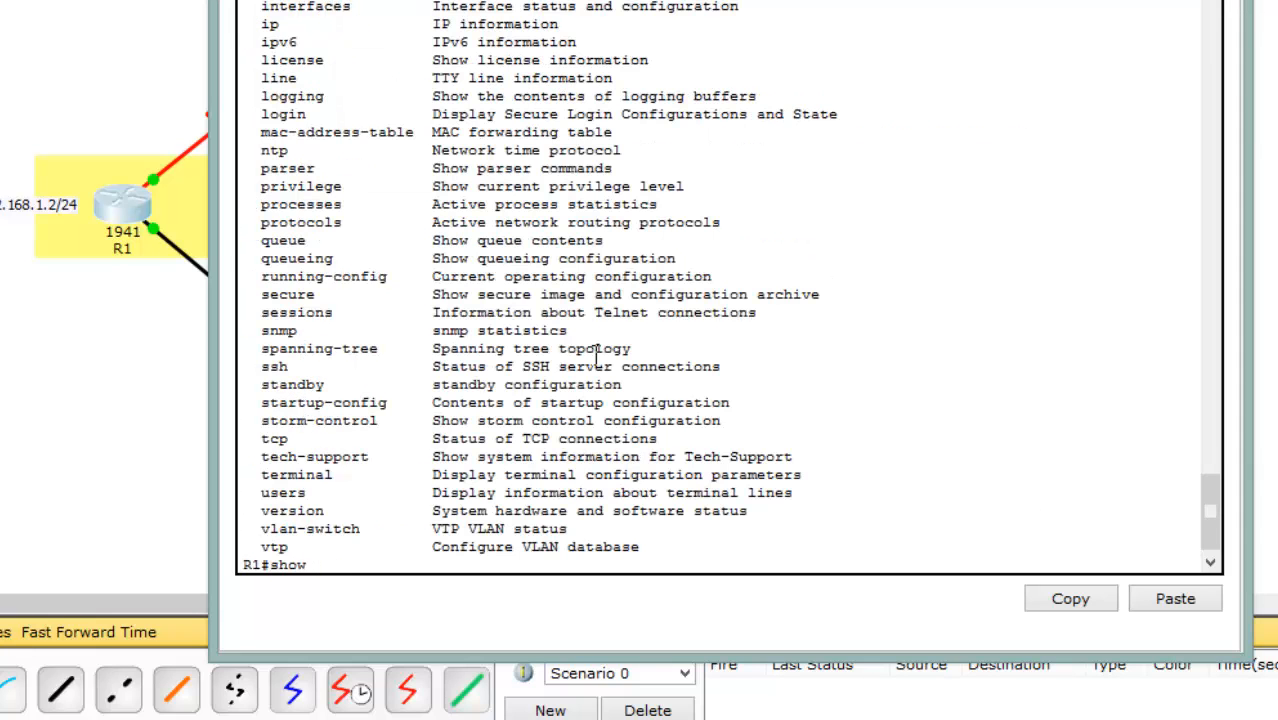
text(stand)
key(Tab)
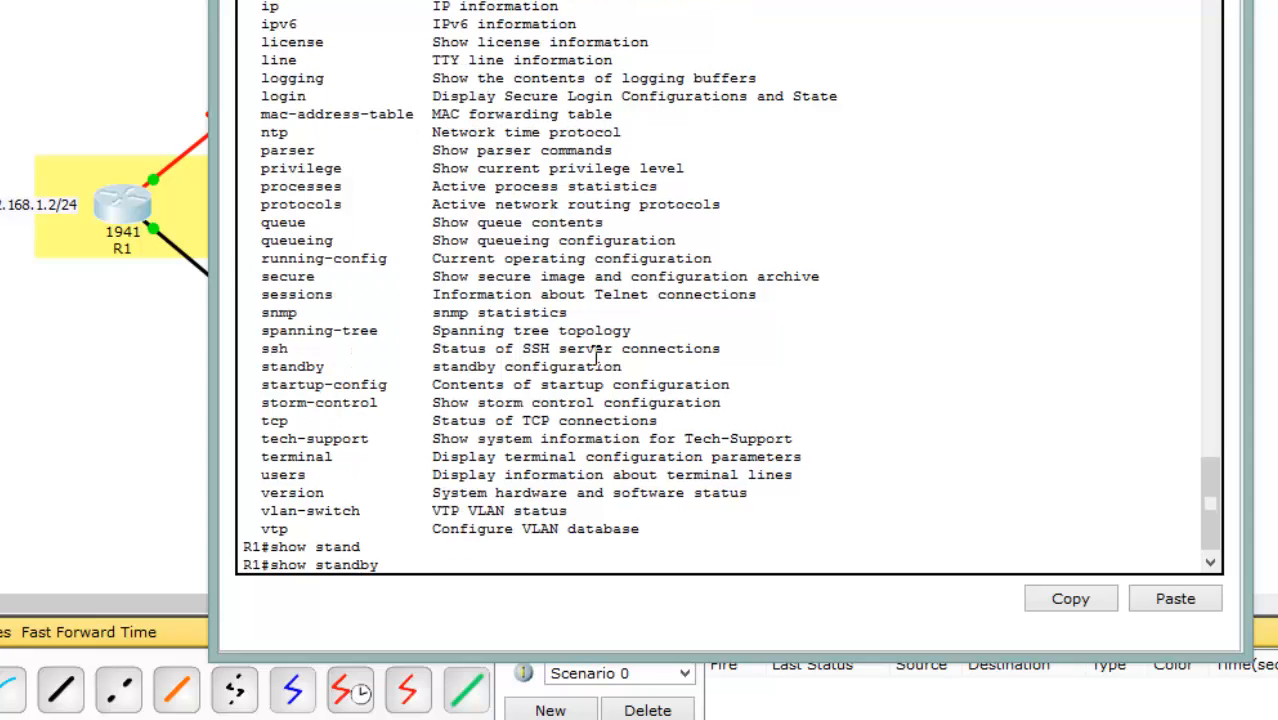
key(Return)
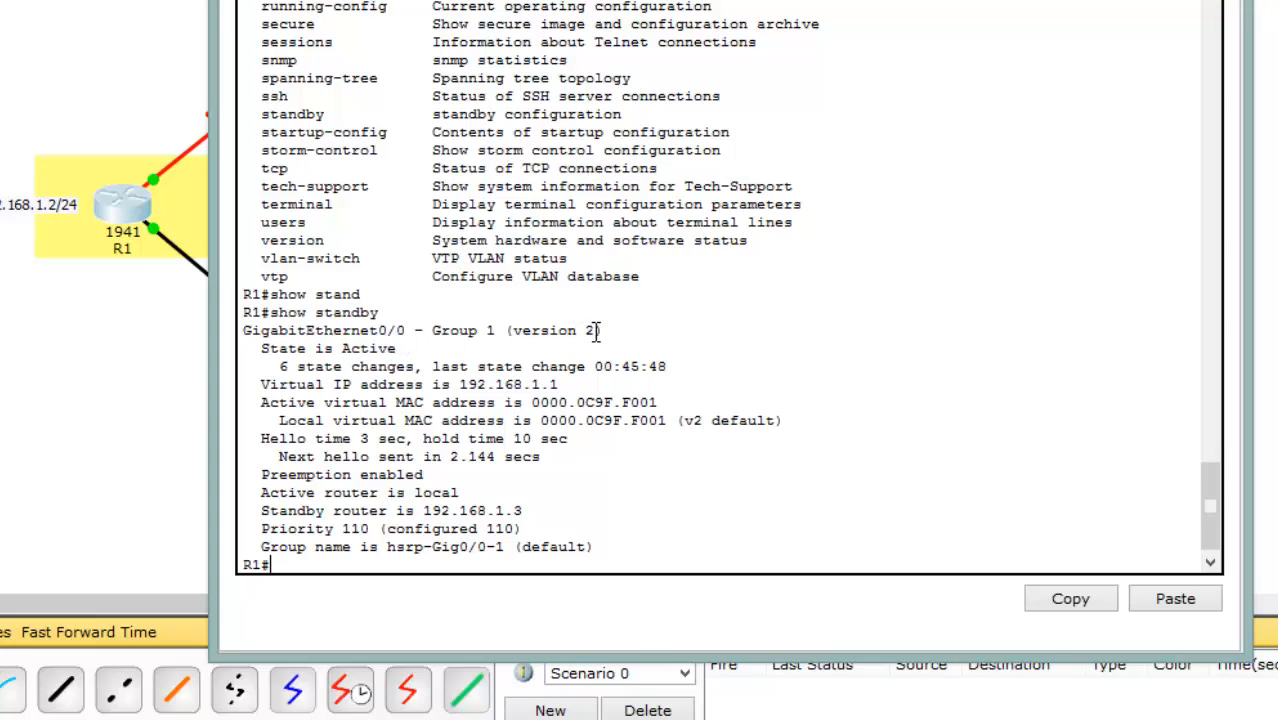
Check the HSRP state line for GigabitEthernet0/0 group 1 in the standby output.
drag(396, 348, 250, 331)
click(388, 352)
drag(402, 350, 258, 350)
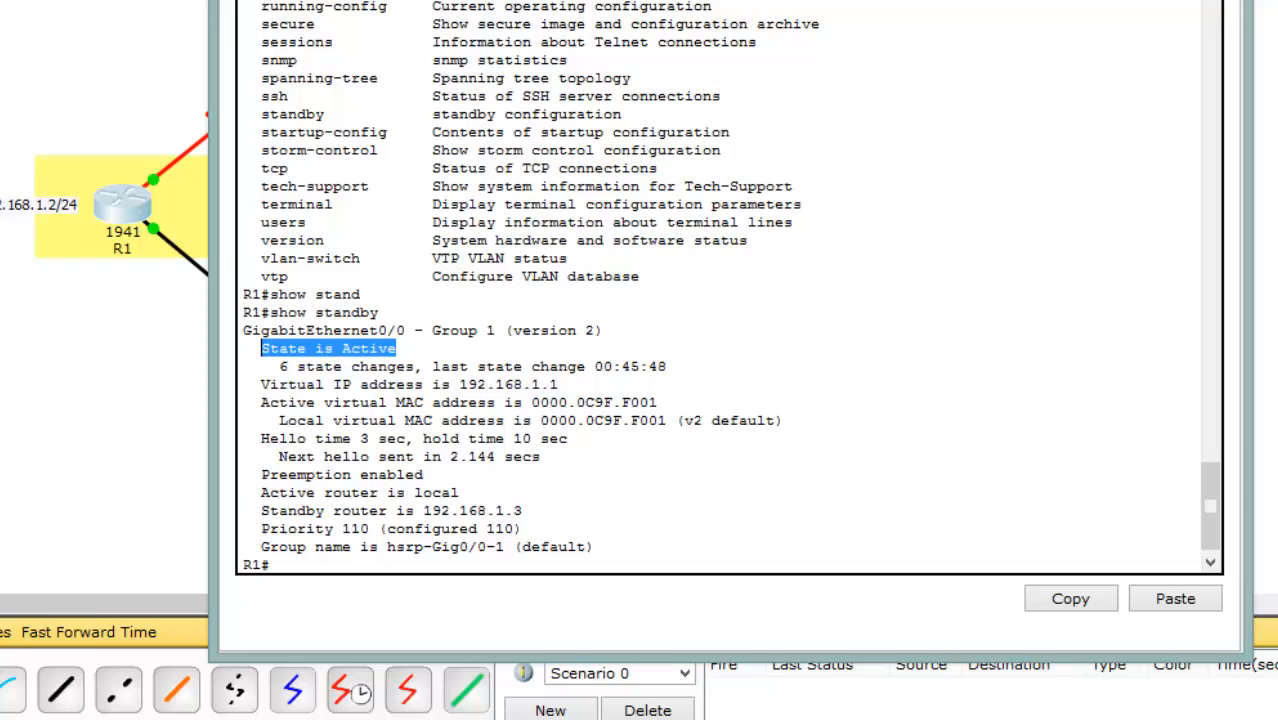
click(536, 566)
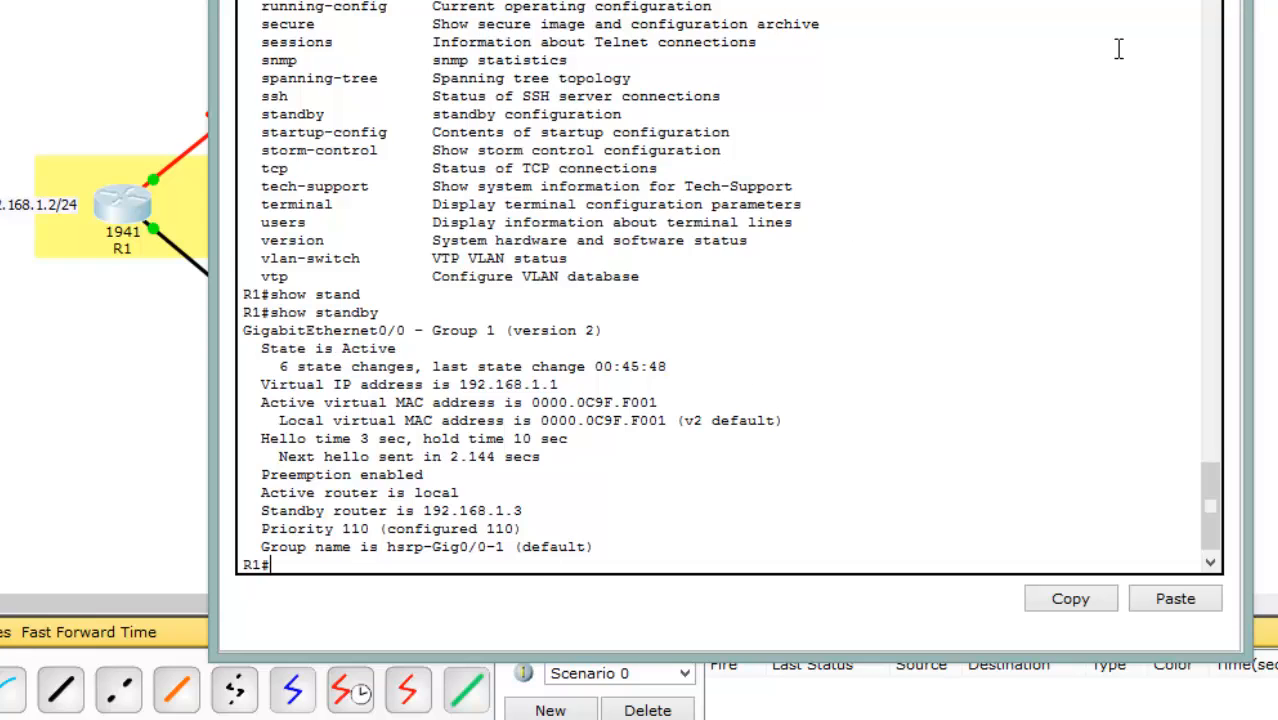
Close R1's window, switch to simulation mode and limit the visible events to HSRP and ICMP.
click(1222, 1)
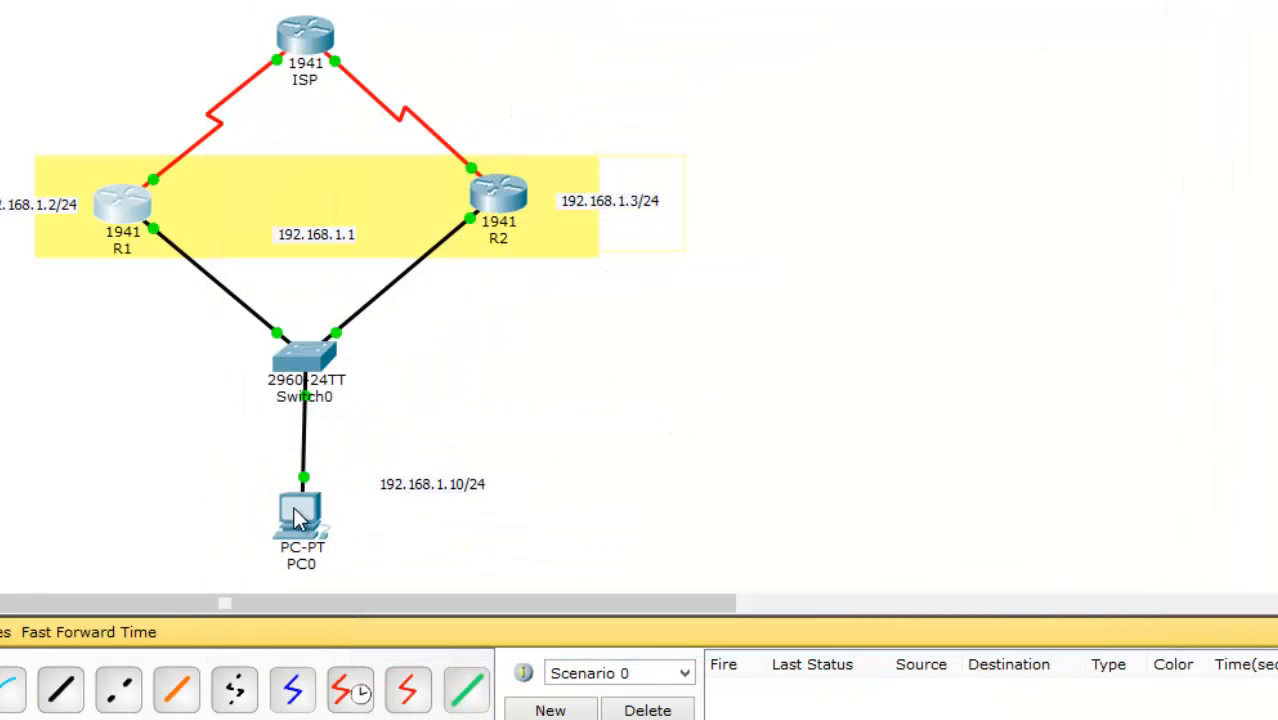
drag(315, 520, 325, 517)
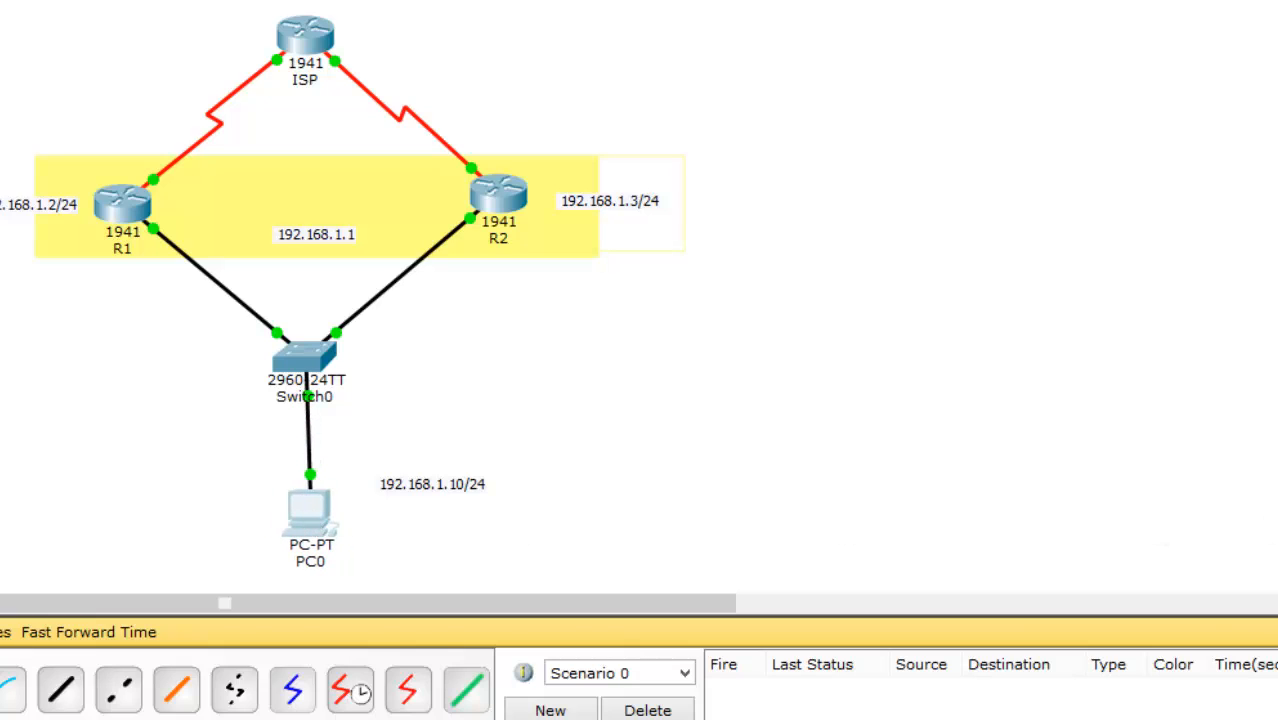
click(1277, 632)
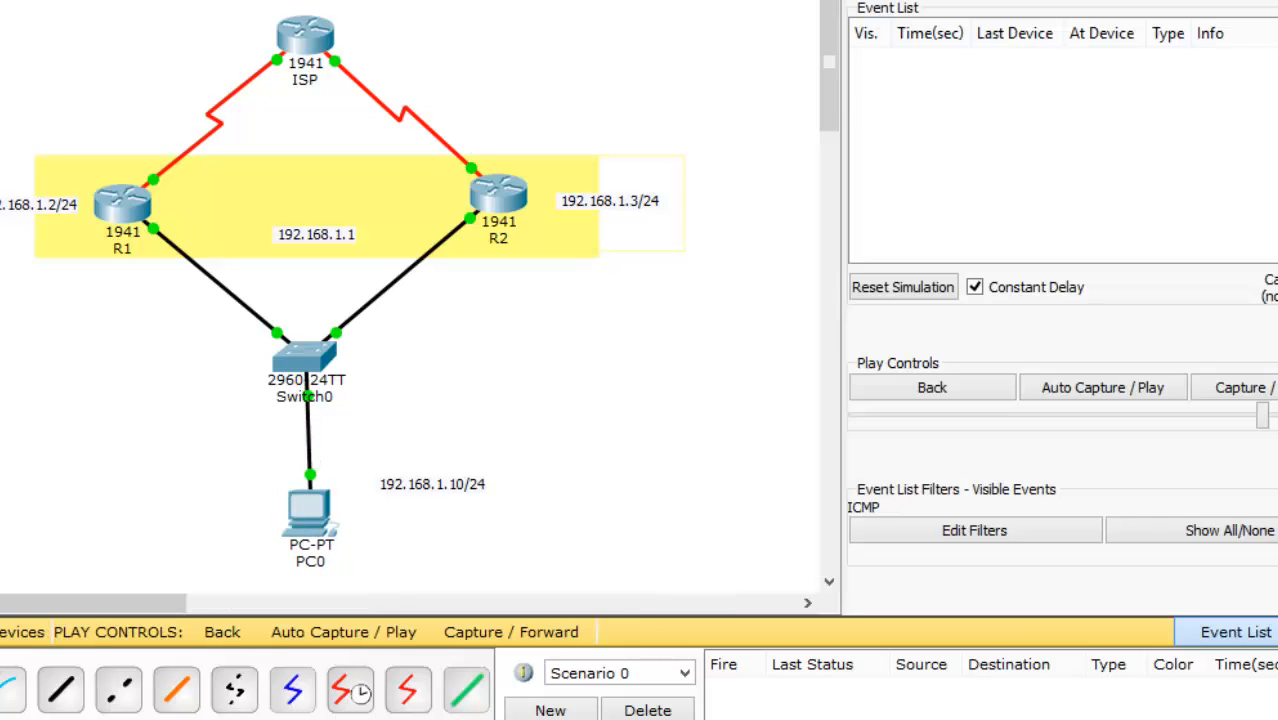
click(1222, 531)
click(1270, 532)
click(1208, 550)
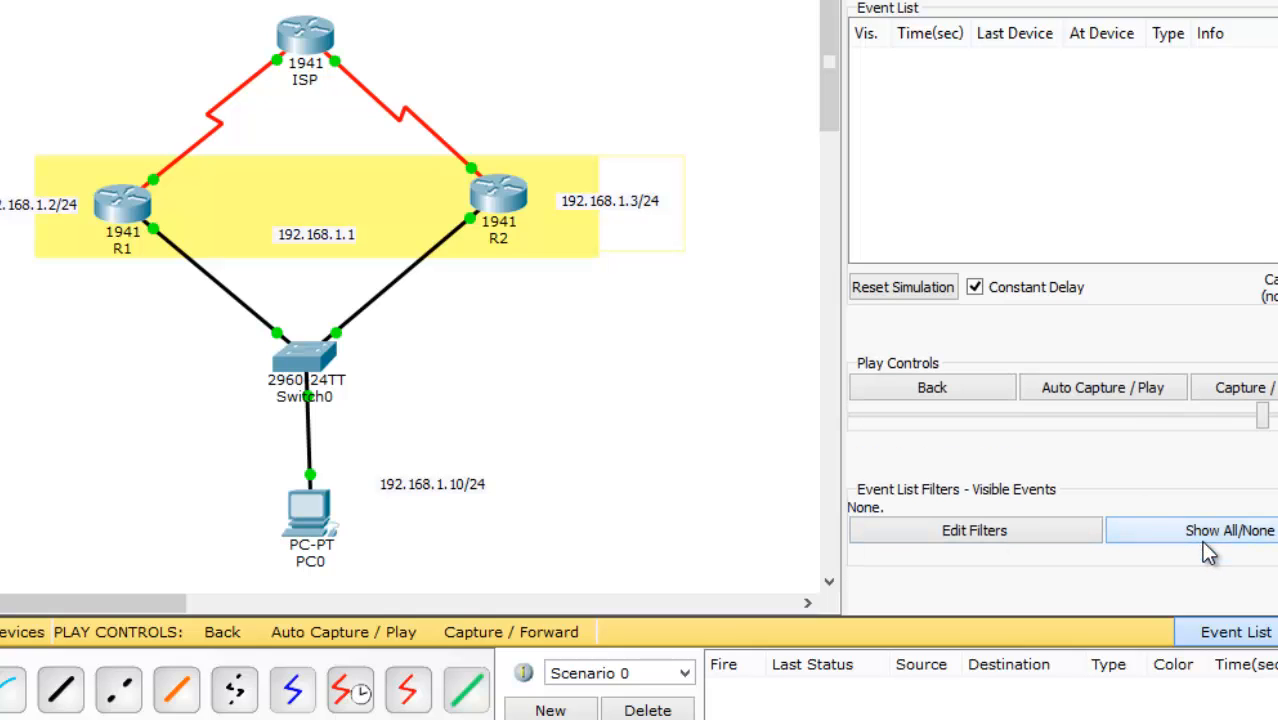
click(1022, 528)
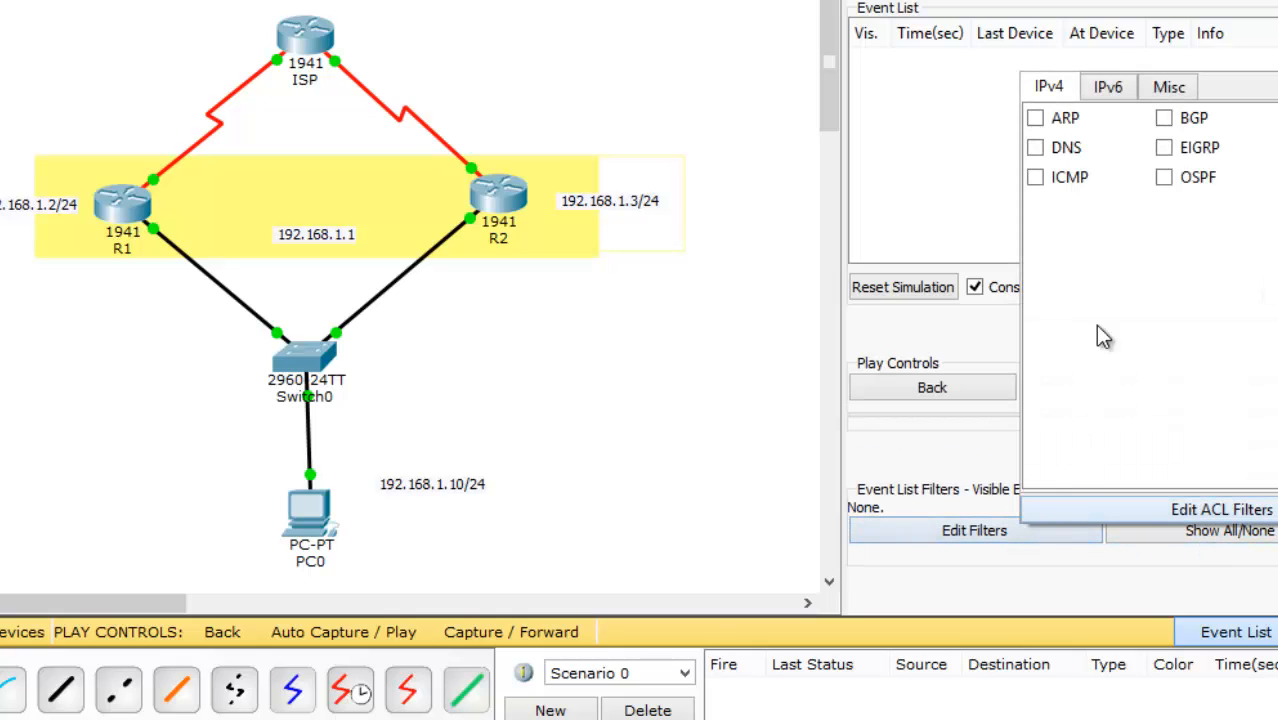
click(1035, 177)
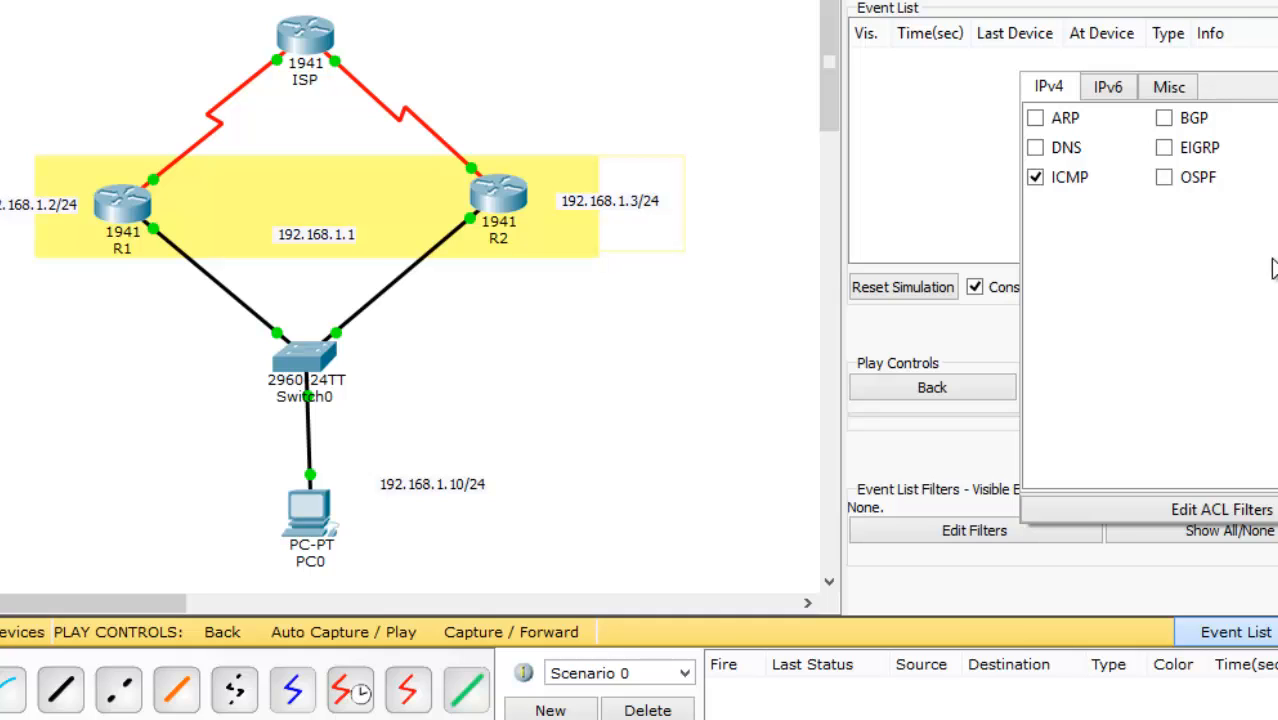
click(910, 207)
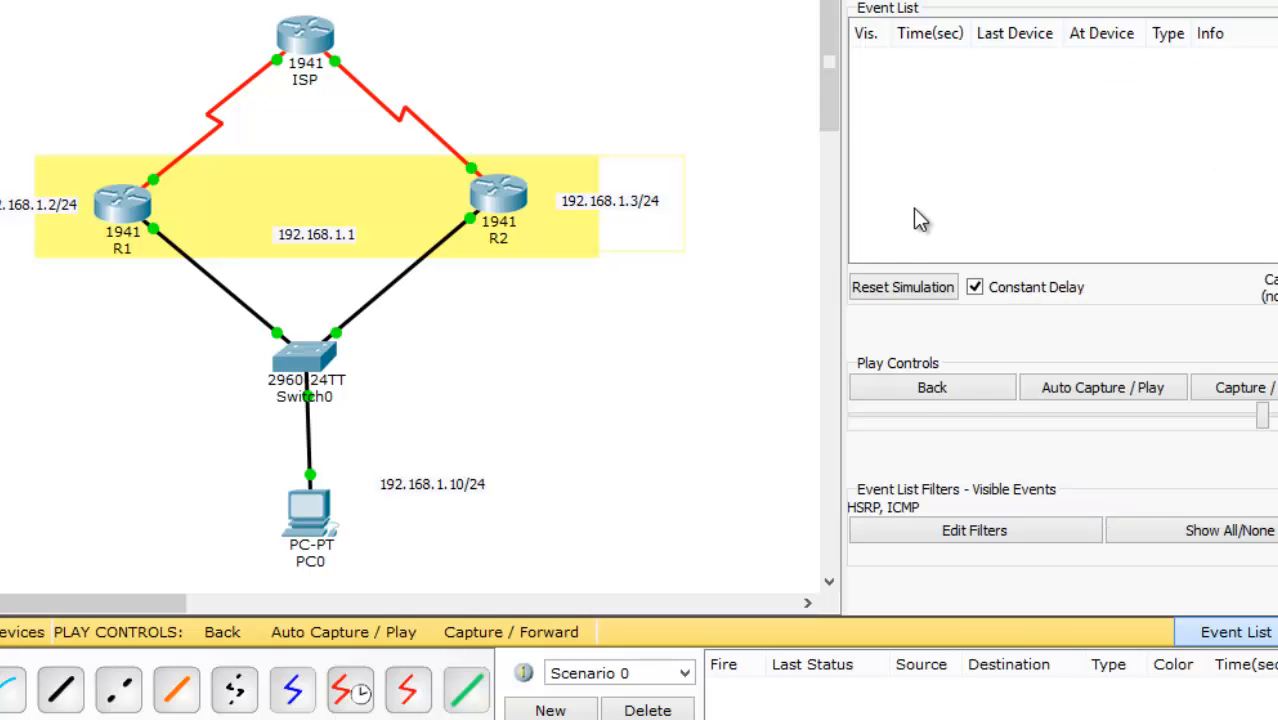
Auto-capture the HSRP traffic, pause it with the packets at PC0 and R1, and inspect the PDU information at PC0.
click(1134, 386)
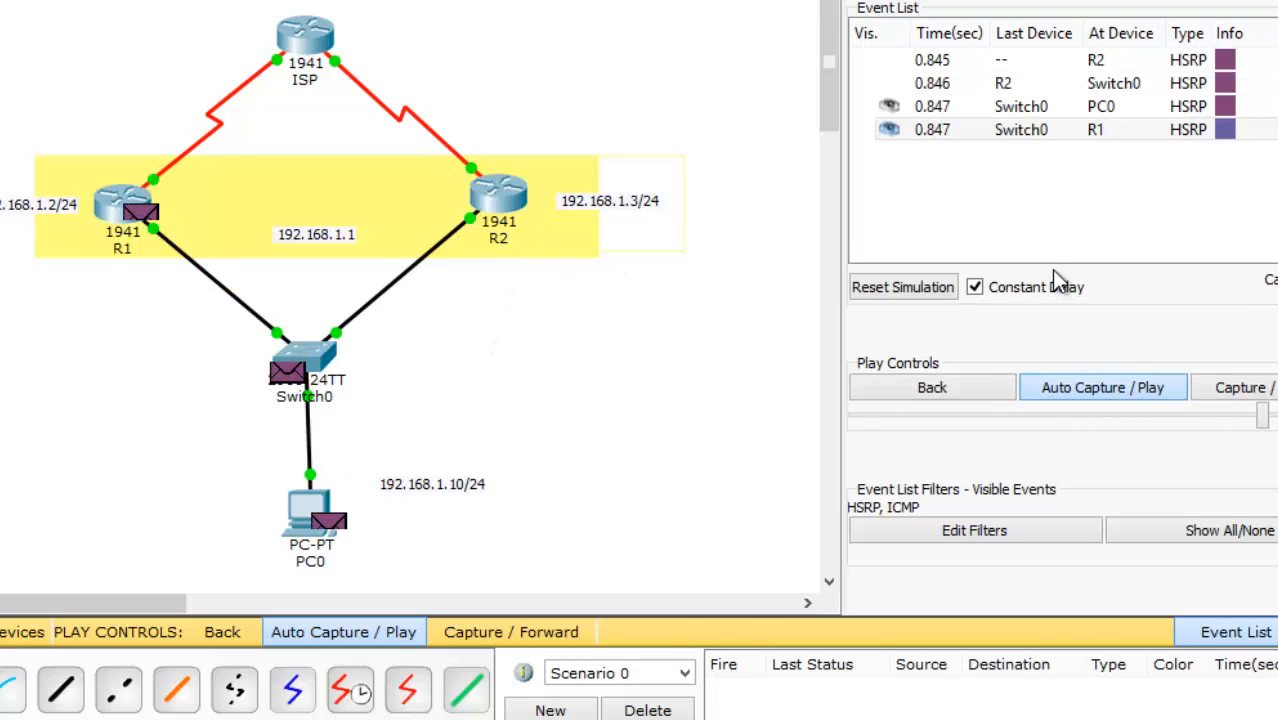
click(1118, 386)
click(1118, 386)
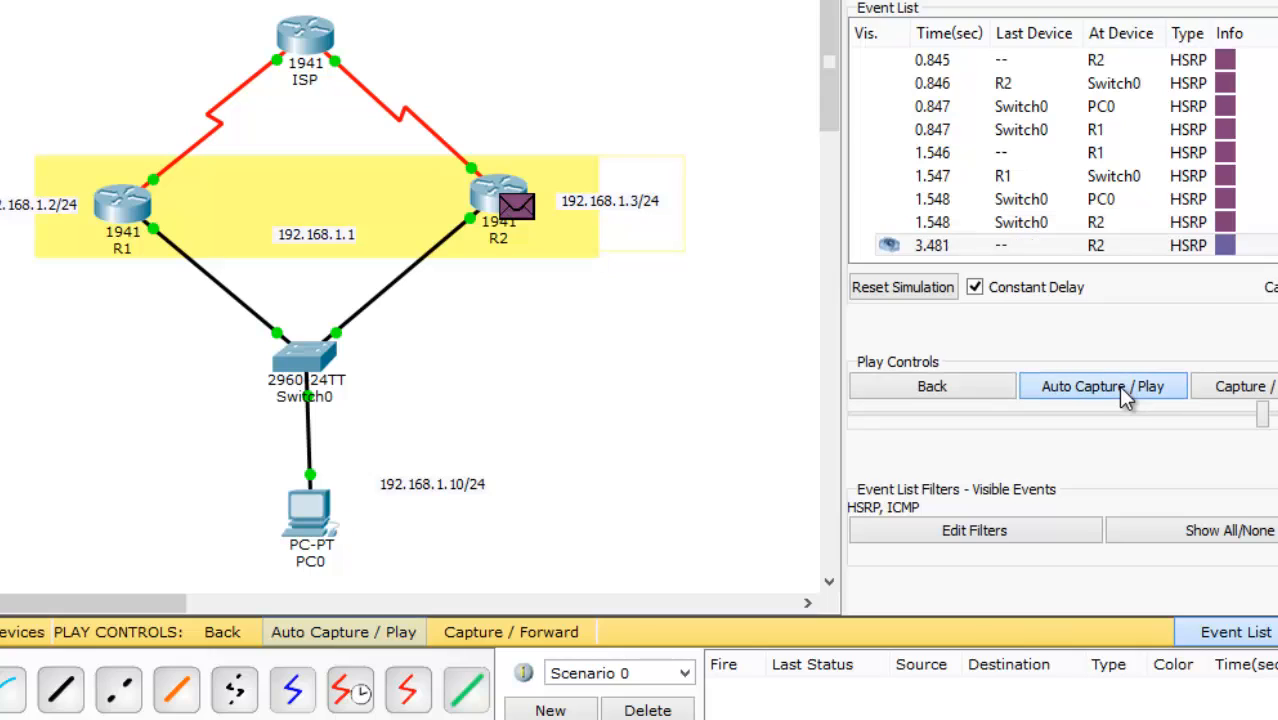
click(1118, 386)
click(1117, 386)
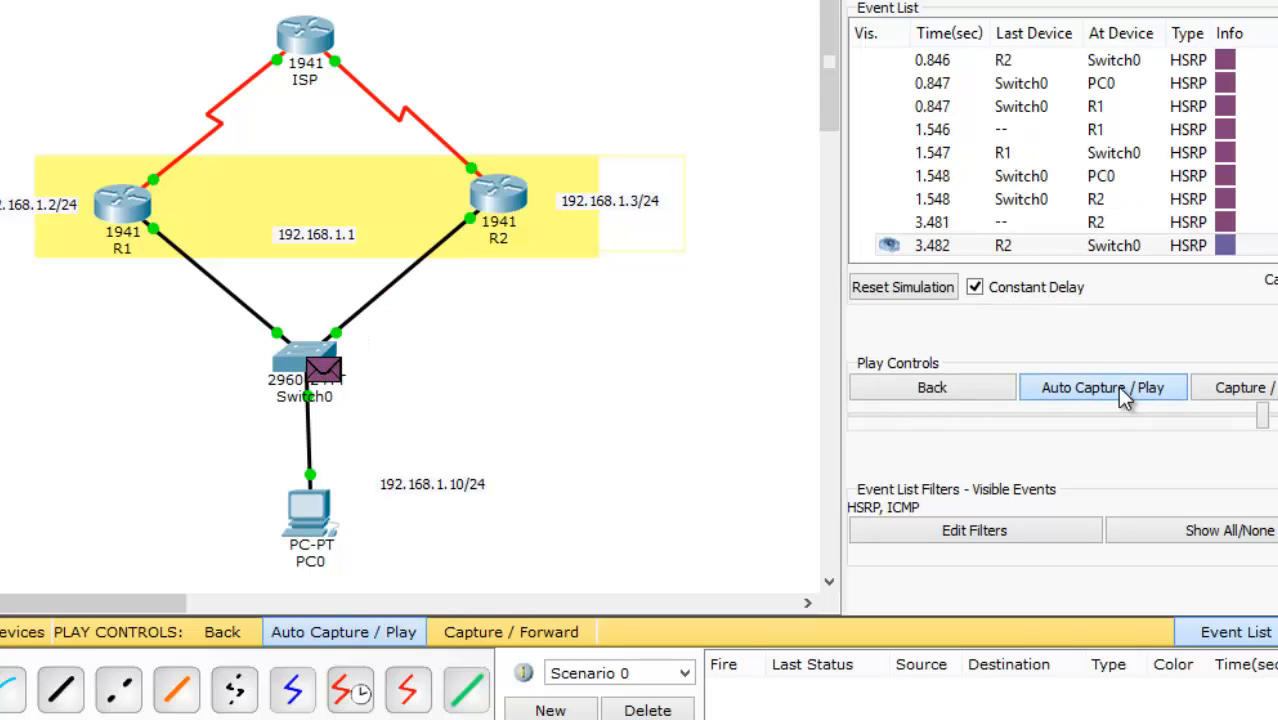
click(1118, 387)
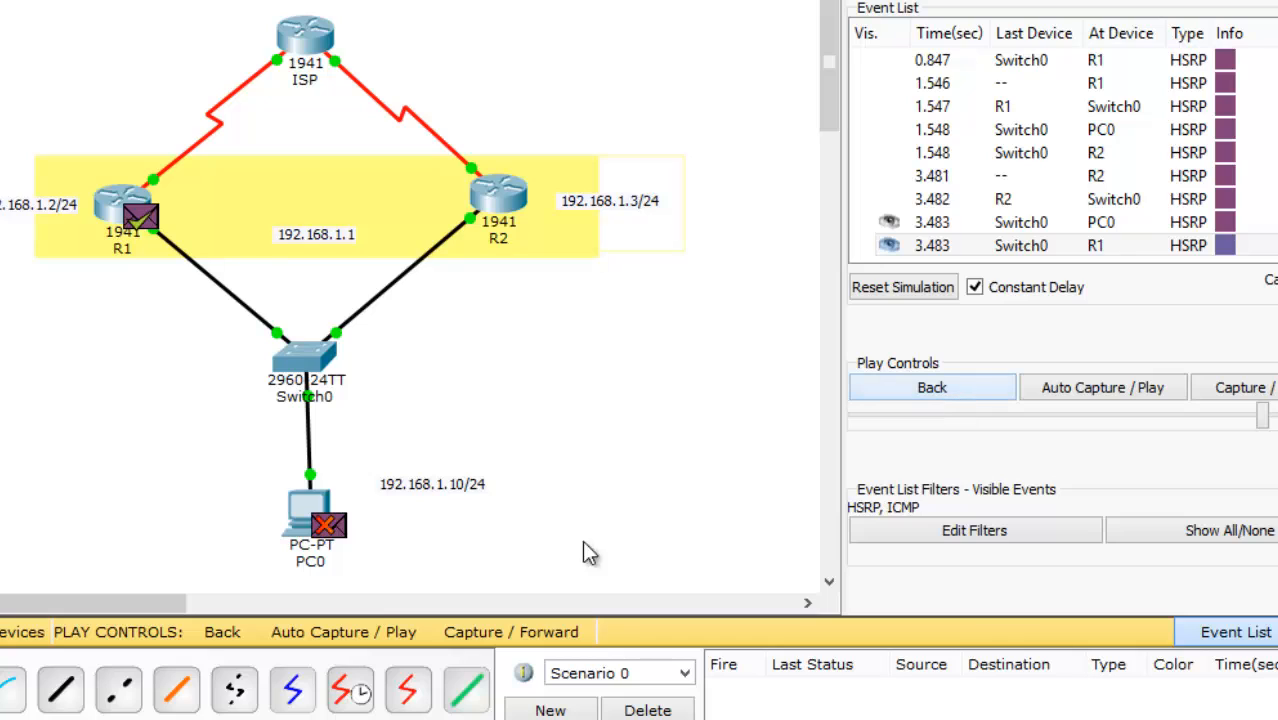
click(329, 526)
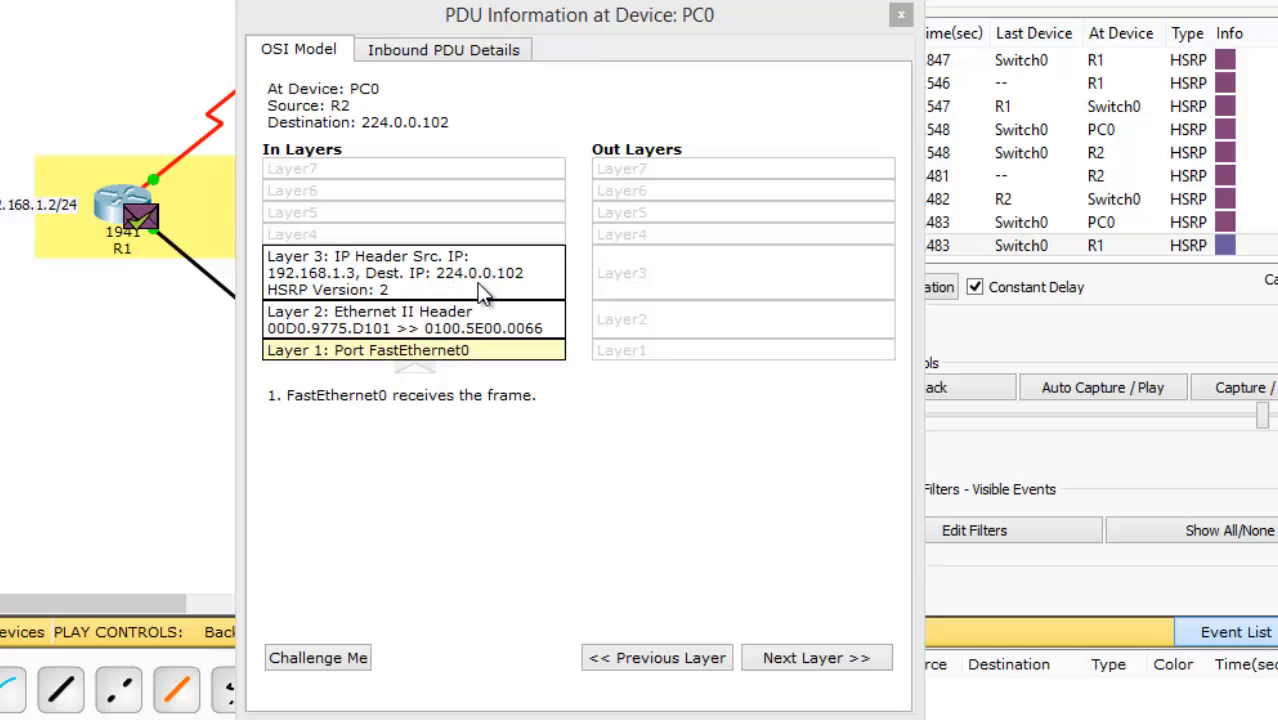
click(900, 15)
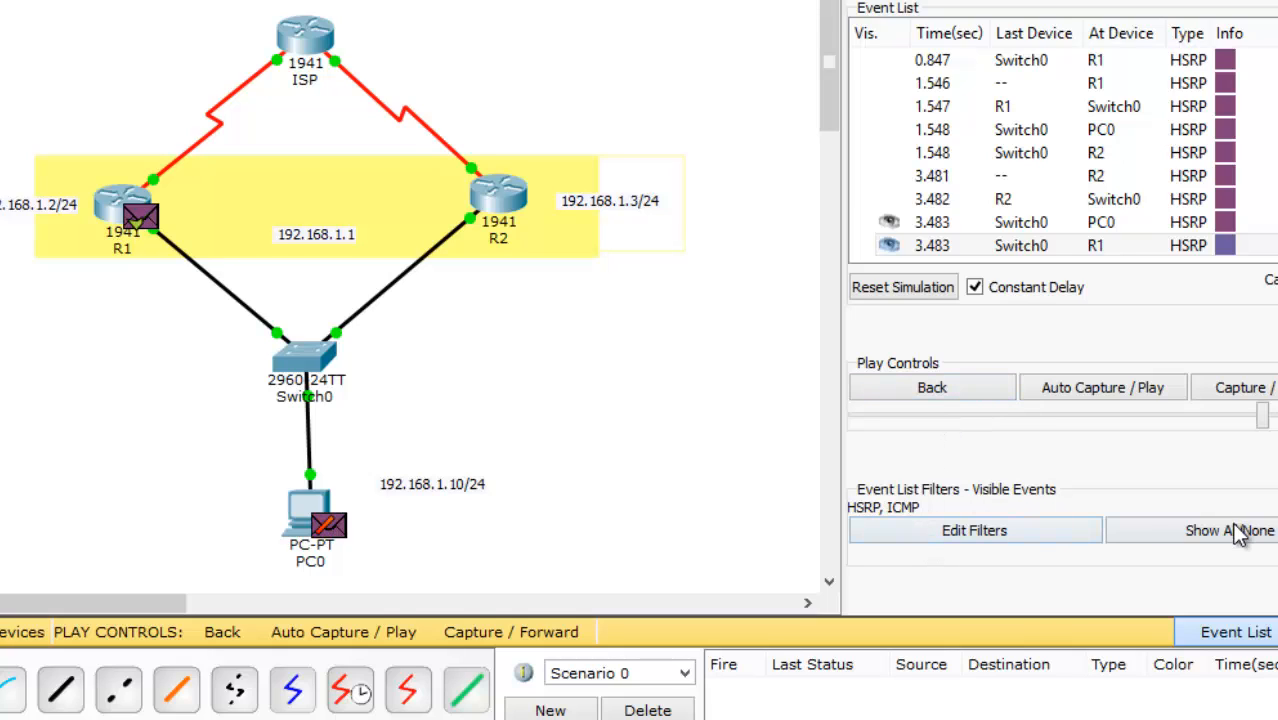
Limit the visible simulation events to ICMP and ping 172.16.0.1 from PC0's command prompt.
click(1056, 532)
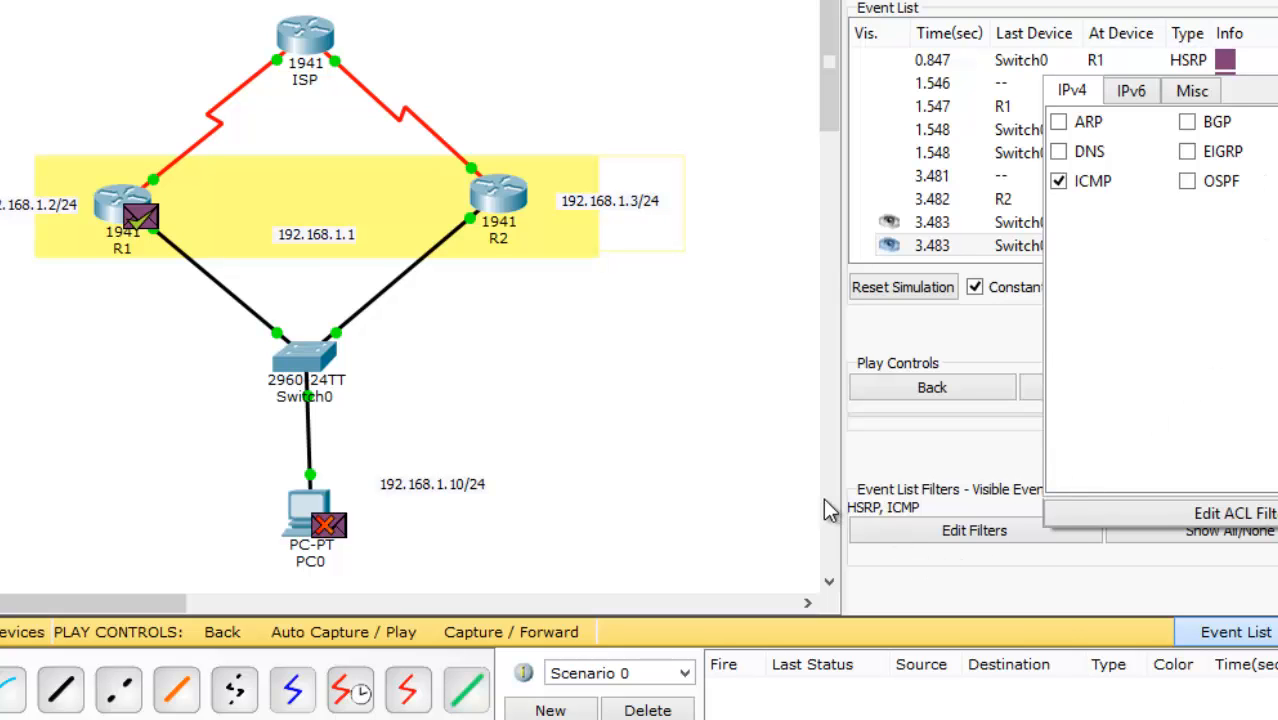
click(747, 505)
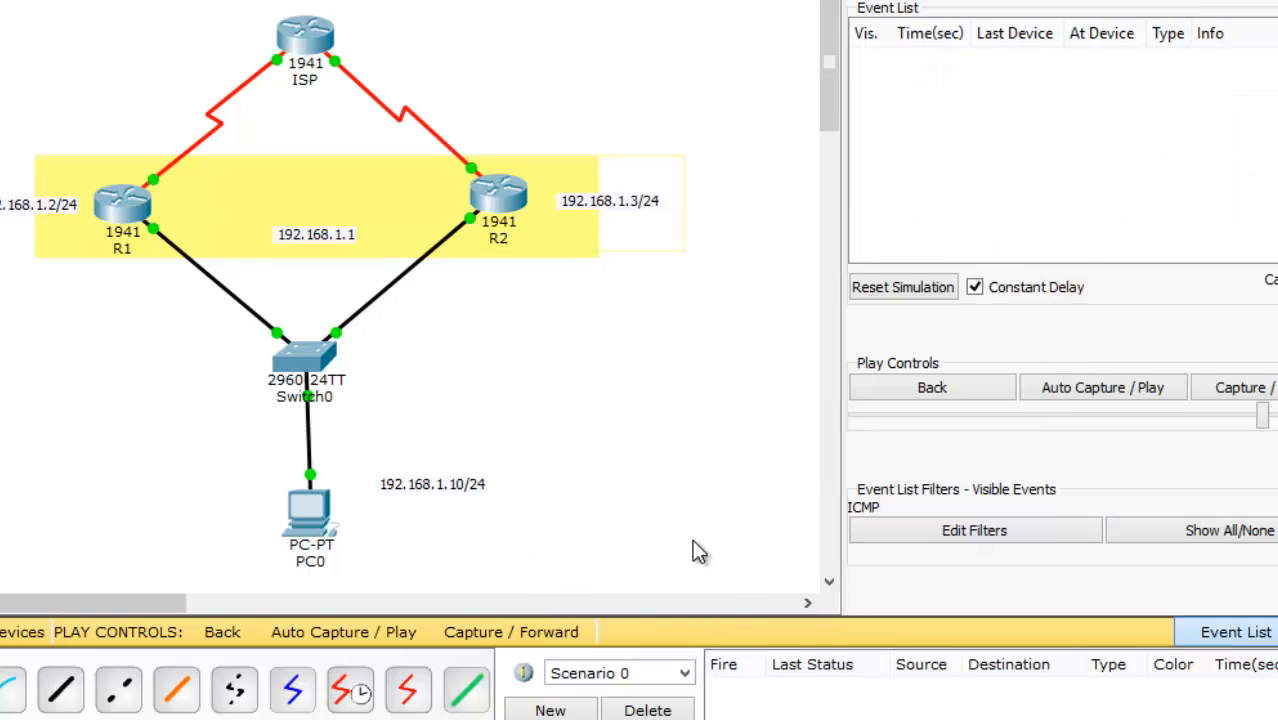
click(312, 518)
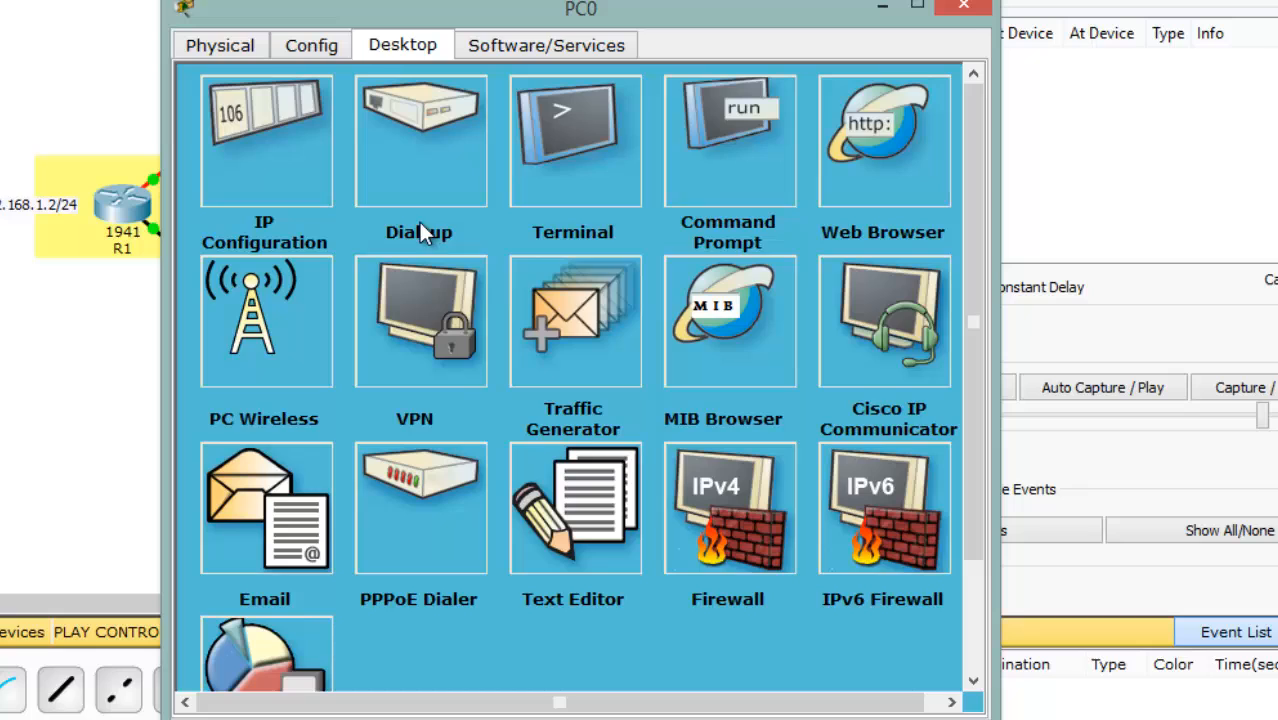
click(712, 133)
key(Return)
key(Return)
key(Return)
key(Return)
key(Return)
key(Return)
key(Return)
key(Return)
key(Return)
key(Return)
key(Return)
key(Return)
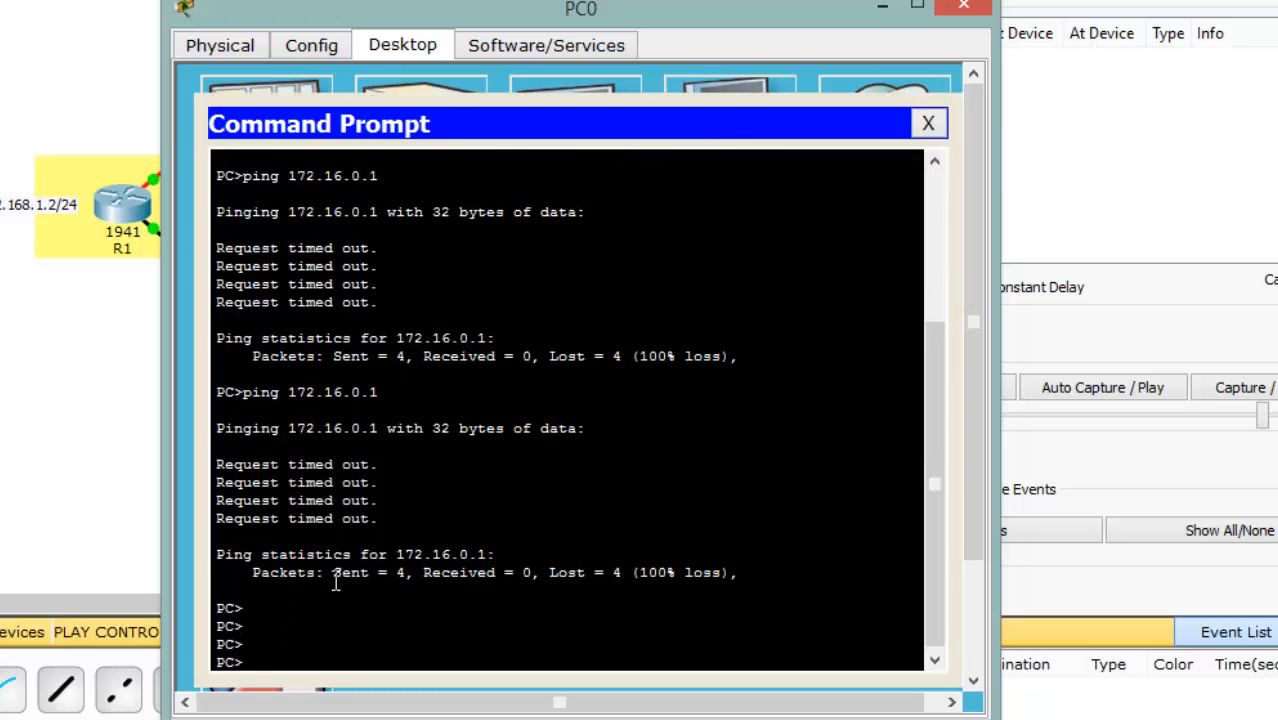
text(pi)
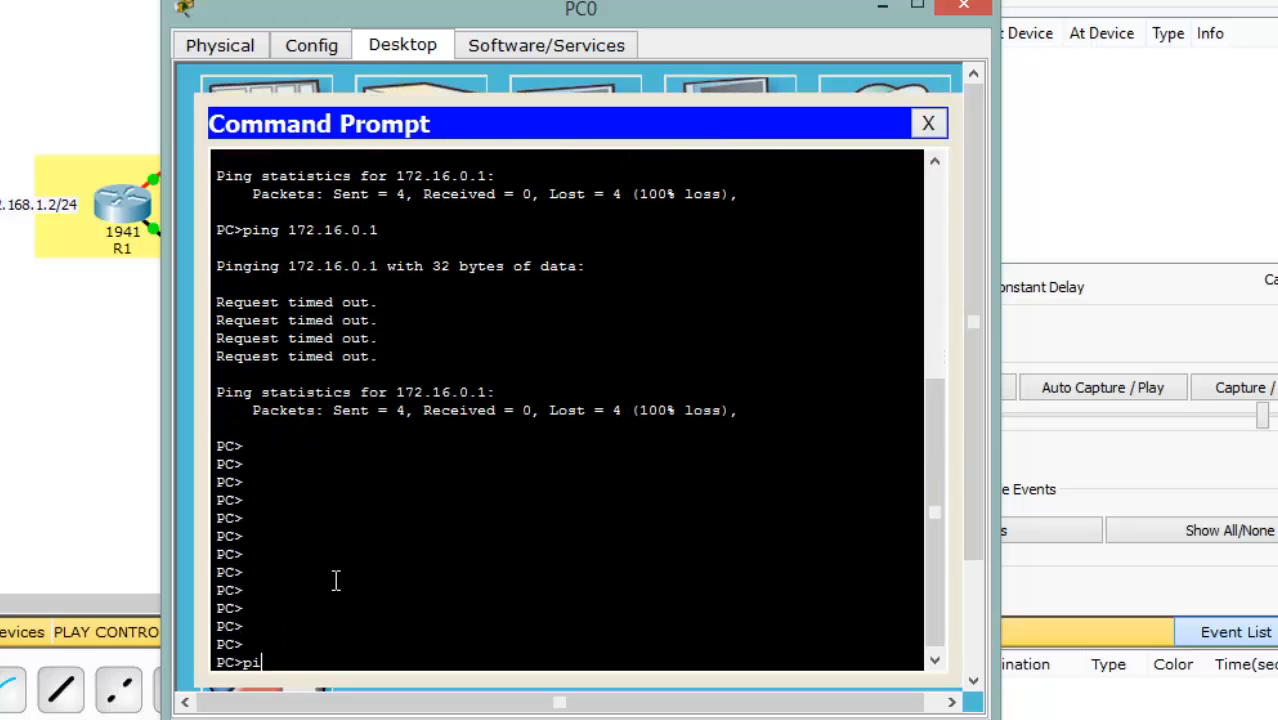
text(ng 172.16.0.1)
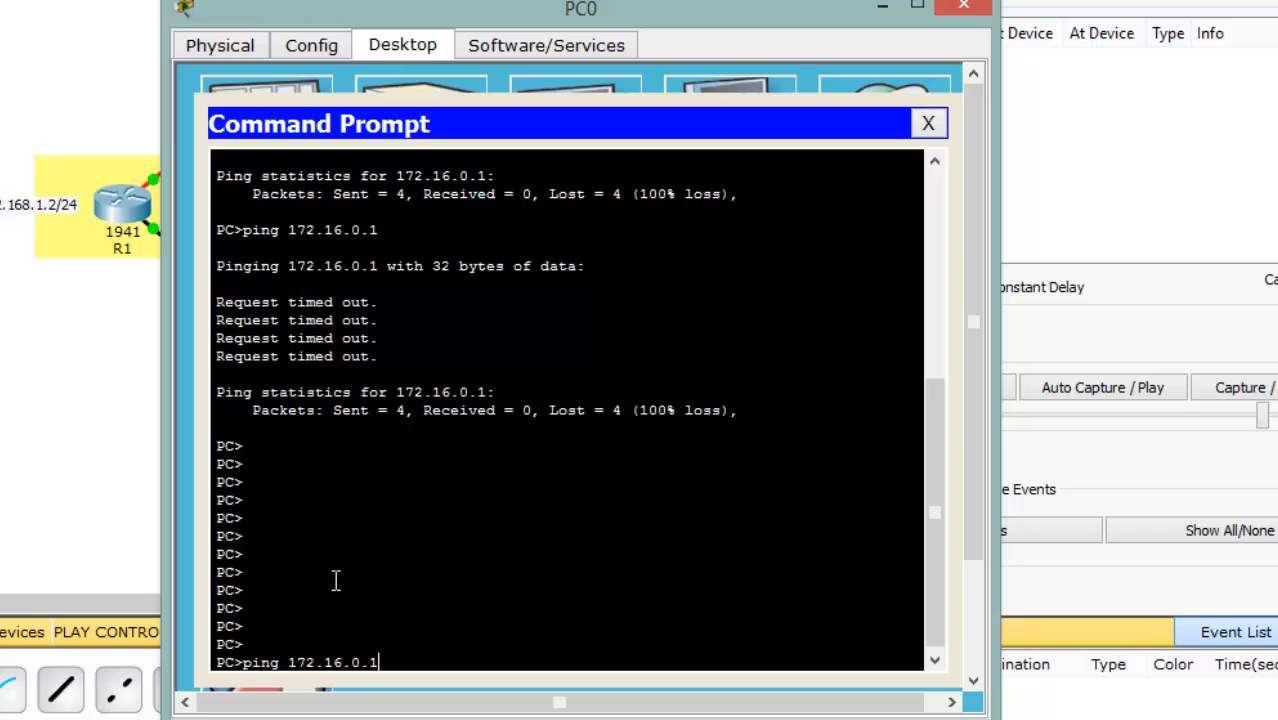
key(Return)
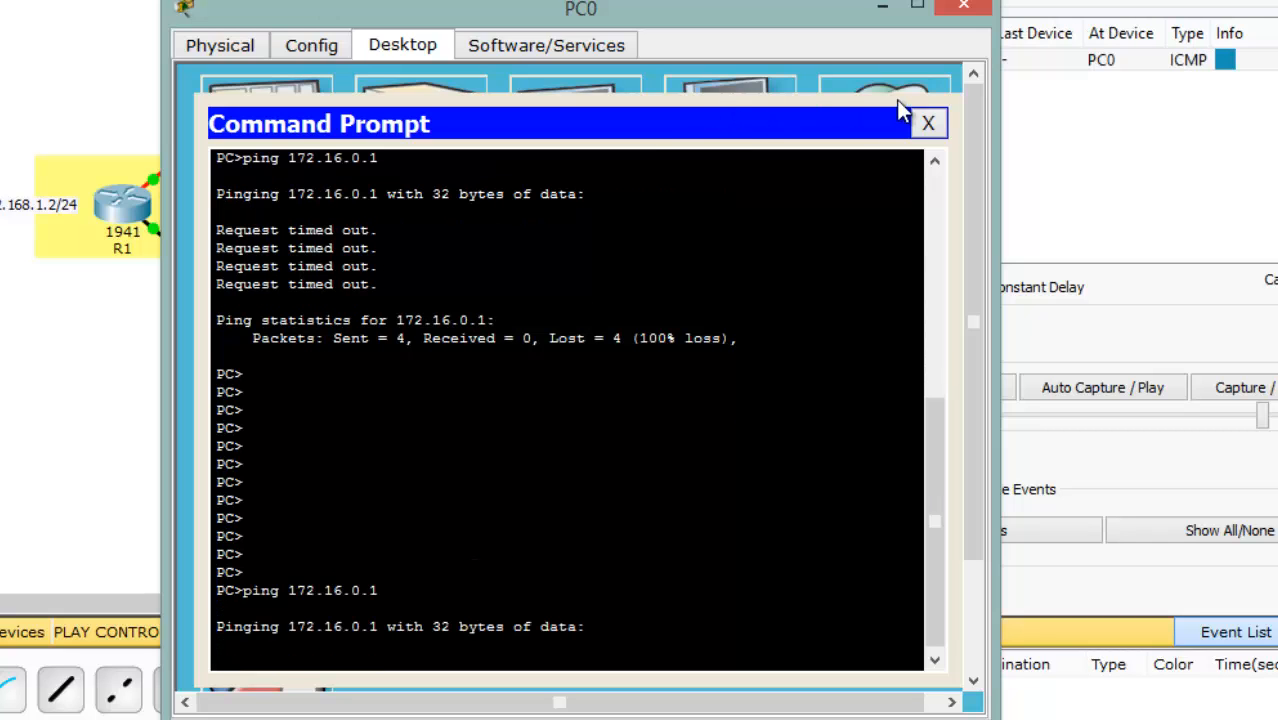
Slow the simulation playback, auto-capture the ping's path through the network, and return to realtime mode.
click(883, 7)
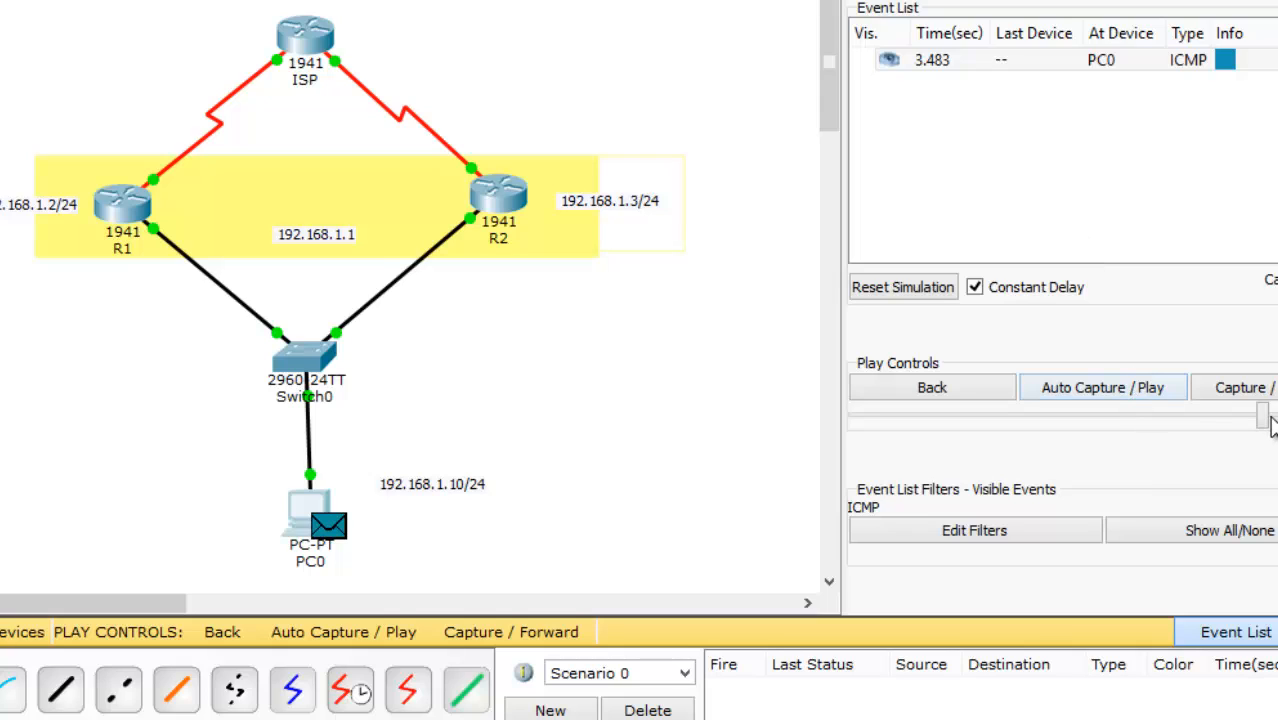
drag(1262, 414, 1222, 415)
click(1130, 387)
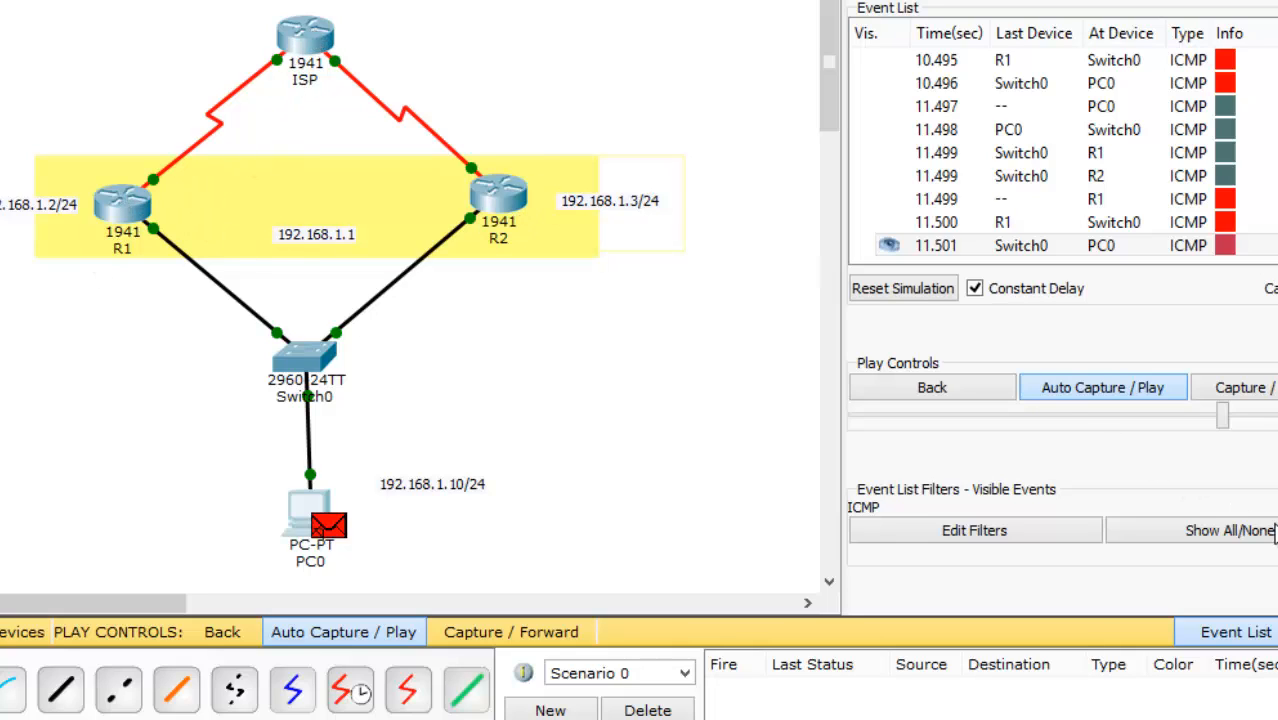
click(1276, 632)
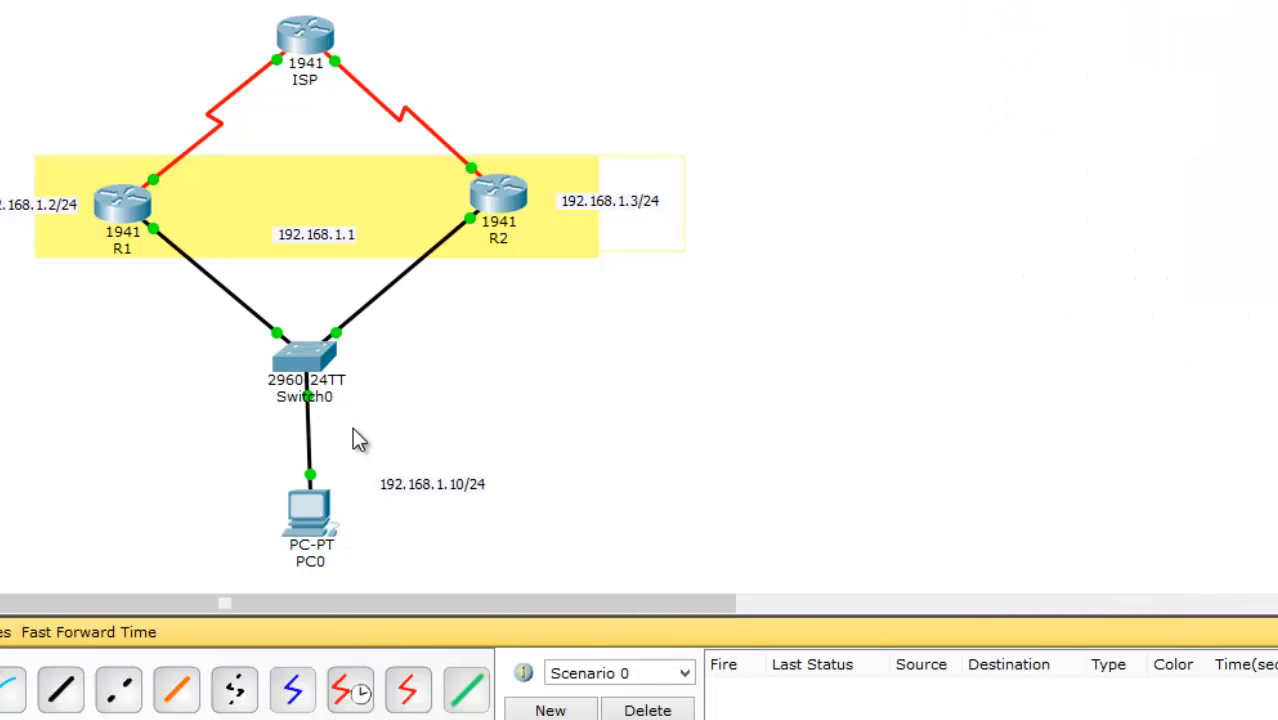
Open R1's command line and enter global configuration mode with "conf t".
click(126, 202)
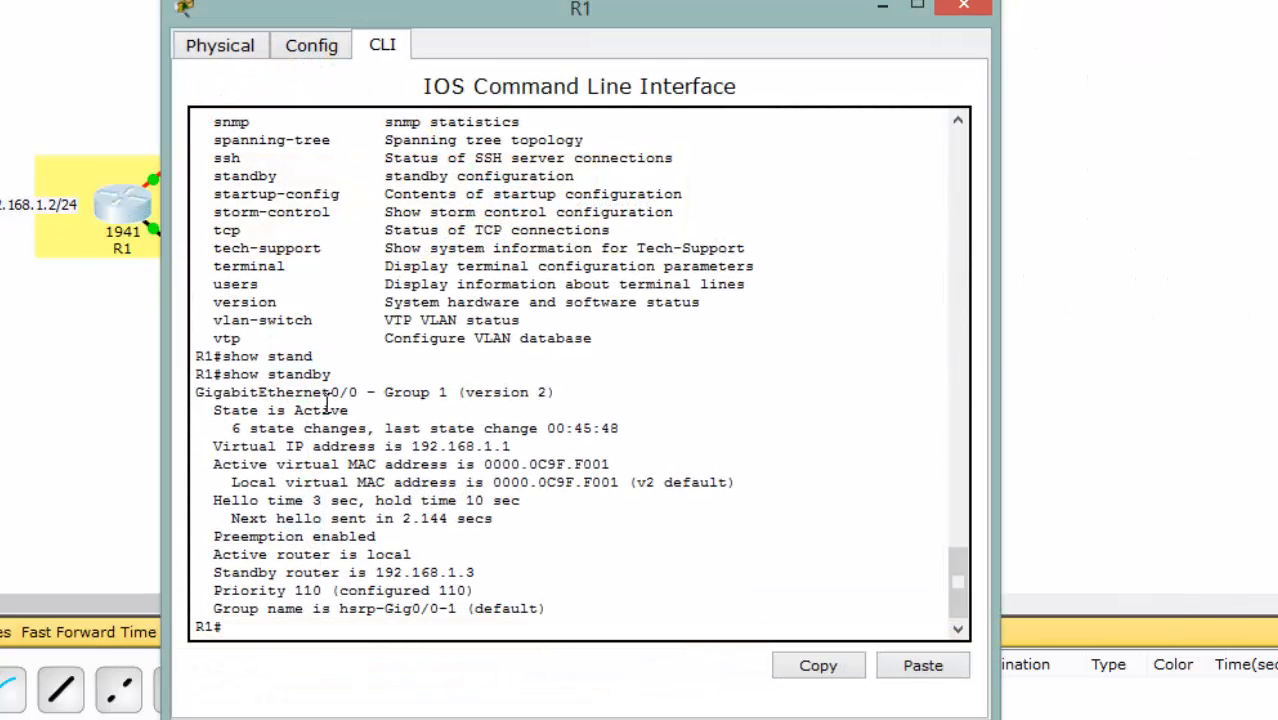
key(Return)
key(Return)
key(Return)
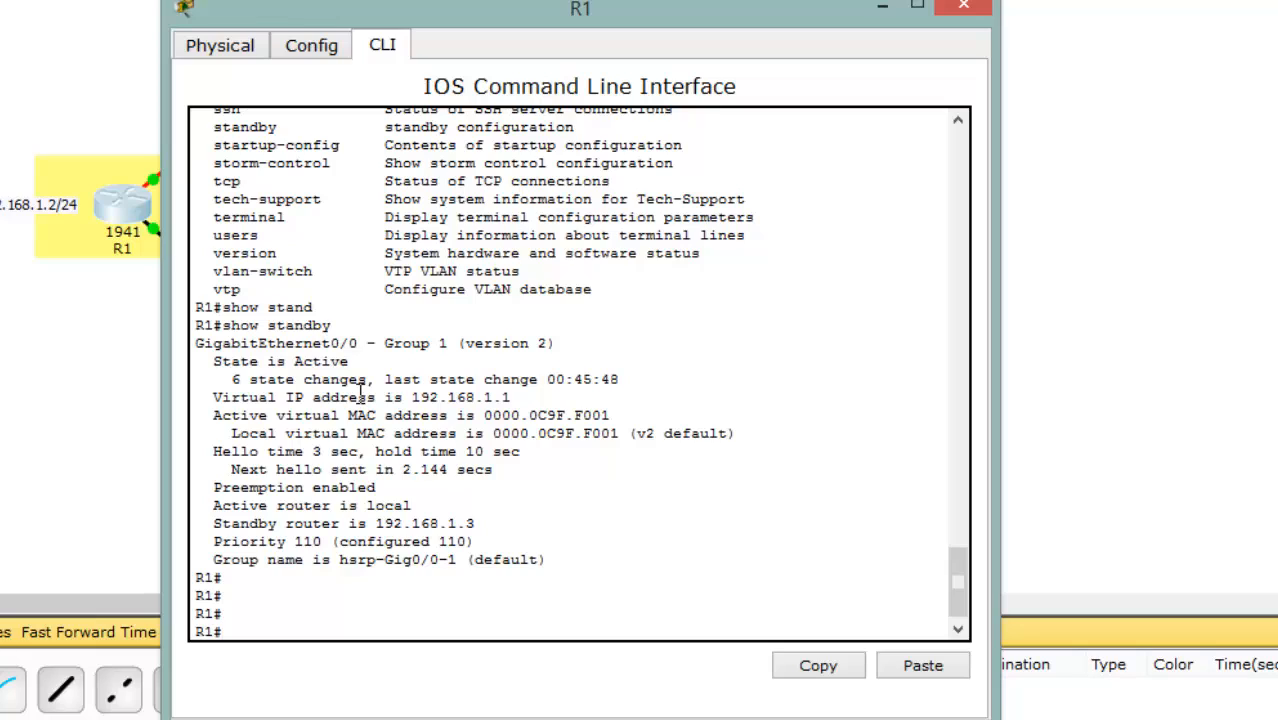
text(ex)
key(BackSpace)
key(BackSpace)
text(conf t)
key(Return)
key(Return)
key(Return)
Add a default route on R1 with "ip route 0.0.0.0 0.0.0.0 s0/1/0".
text(ip)
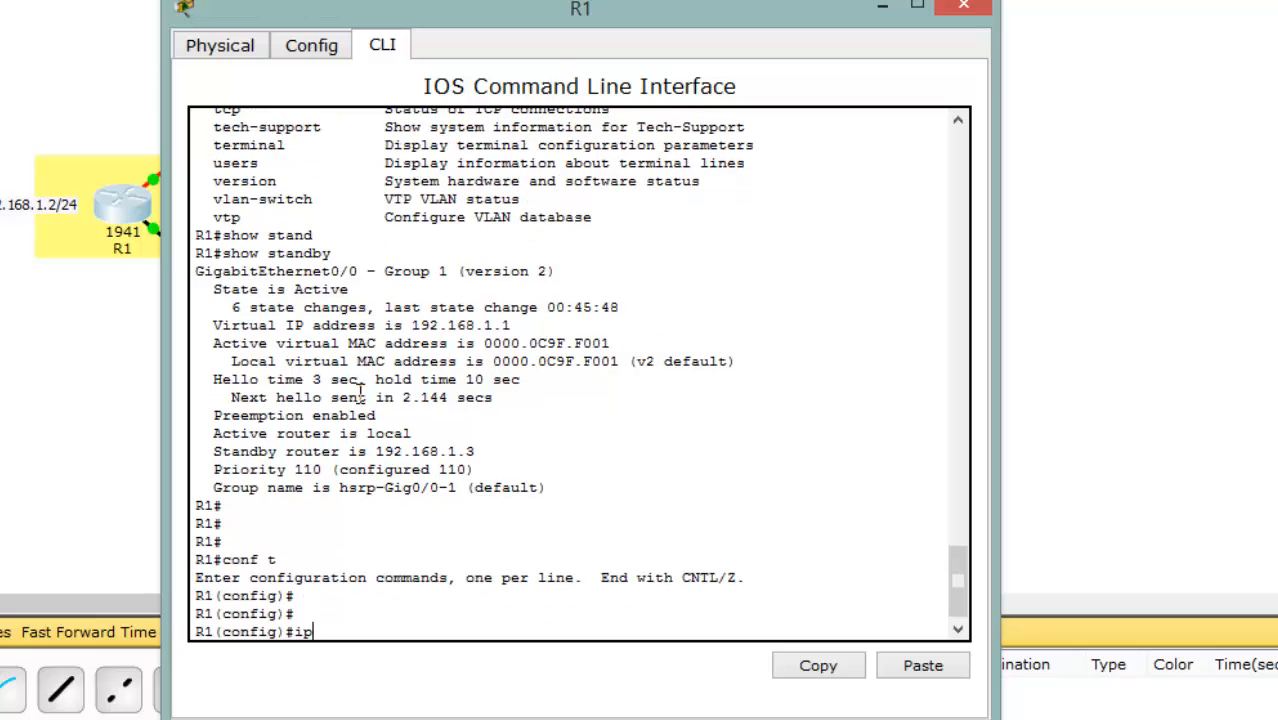
text( route 0.0.0.0 0.0.0.0 )
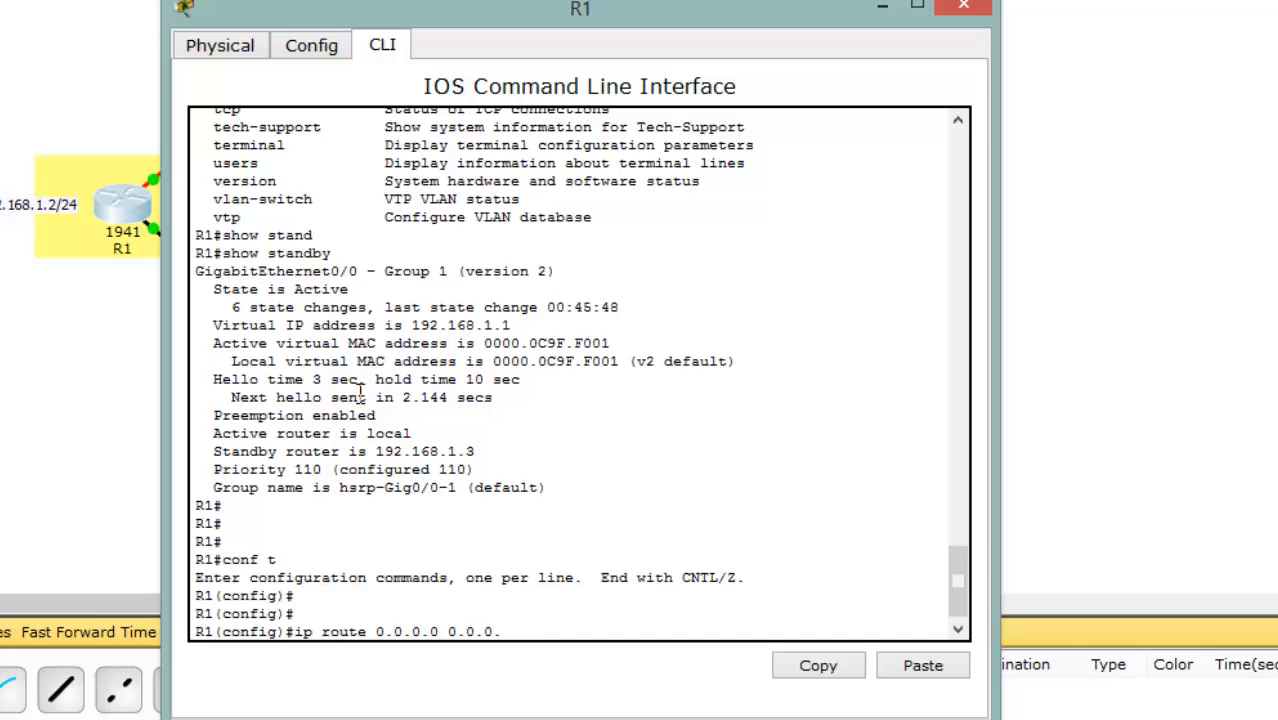
text(s0/1/0)
key(Return)
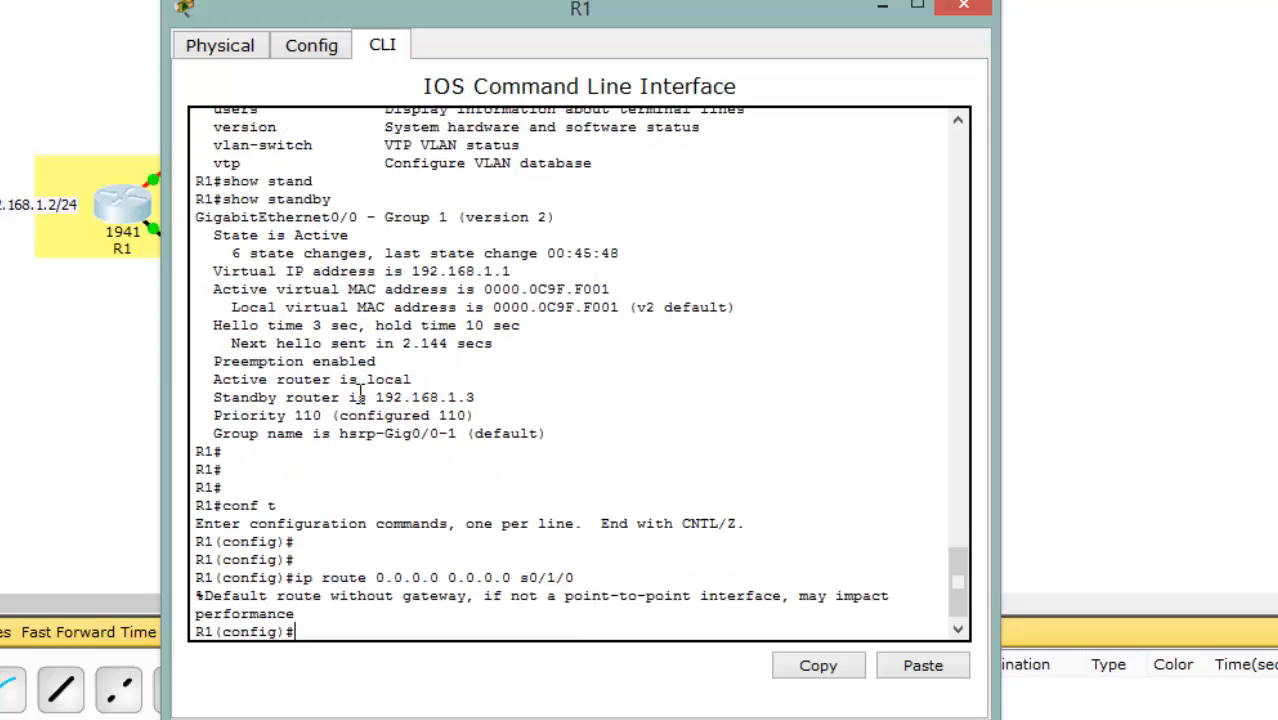
Enable RIP routing on R1 and set it to version 2.
text(router rip)
key(Return)
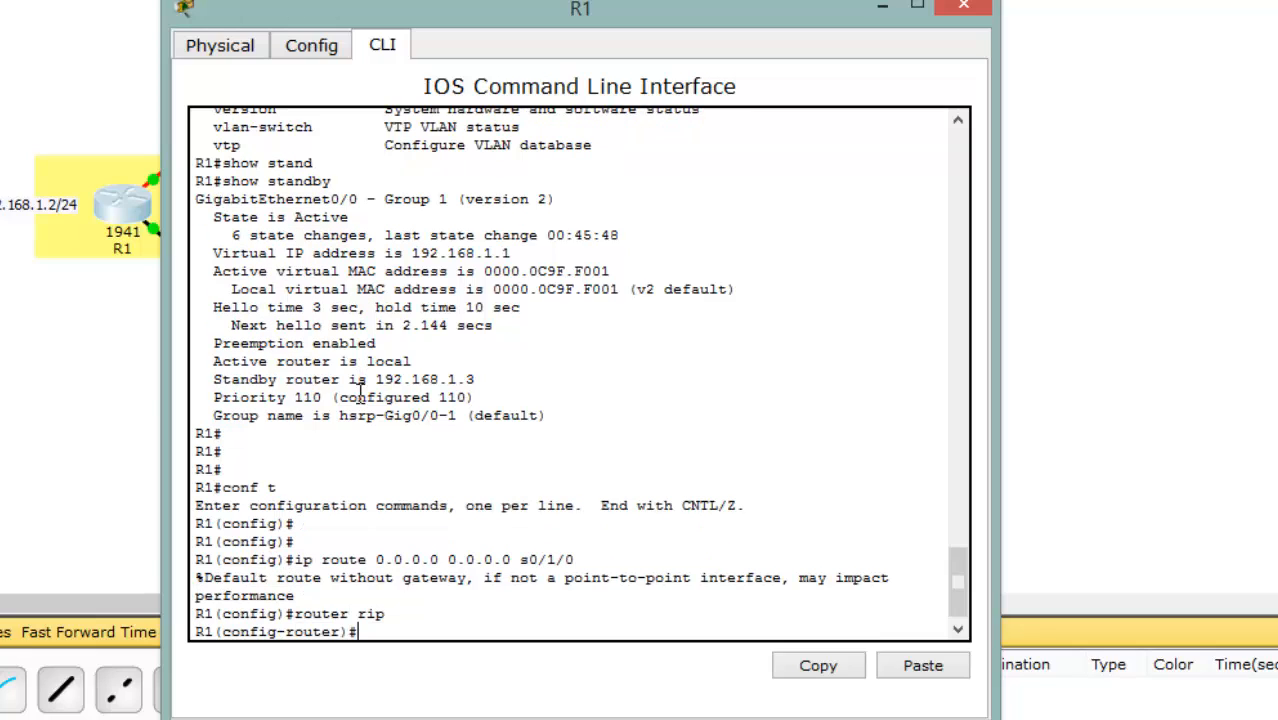
text(ver 2)
key(Return)
Advertise network 10.0.0.0 in R1's RIP configuration.
key(Return)
key(Return)
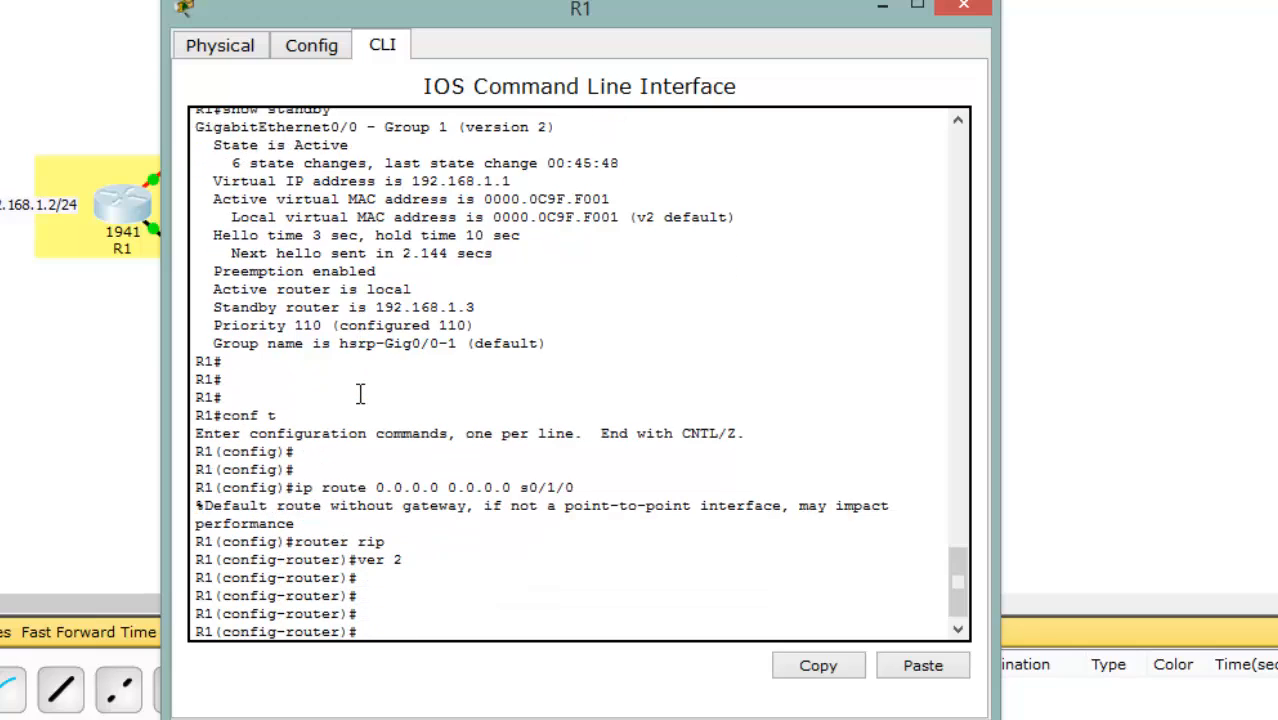
text(no)
key(BackSpace)
key(BackSpace)
text(net 10.0.0.0)
Advertise network 192.168.1.0 in R1's RIP configuration.
key(Return)
key(Up)
key(BackSpace)
key(BackSpace)
key(BackSpace)
key(BackSpace)
key(BackSpace)
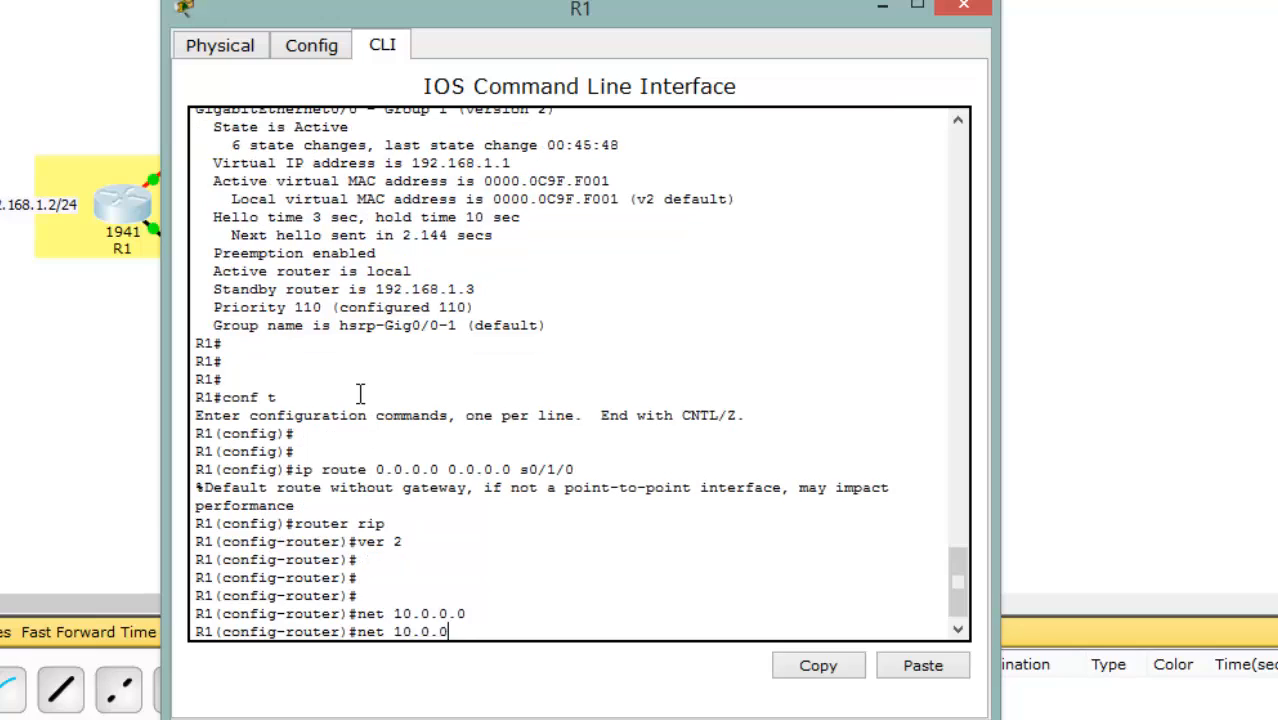
key(BackSpace)
key(BackSpace)
text(92.168)
text(.0)
key(BackSpace)
text(1.0)
key(Return)
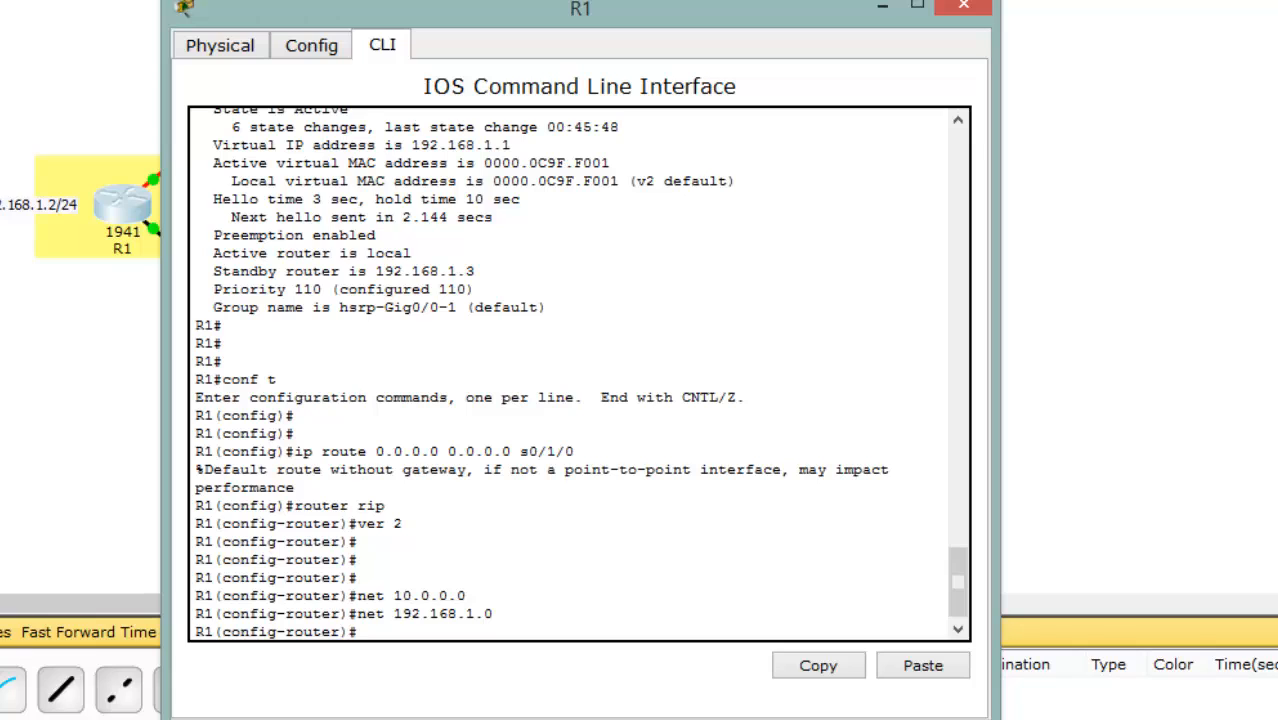
Minimize R1's window and open the ISP router's command line at its user prompt.
click(881, 8)
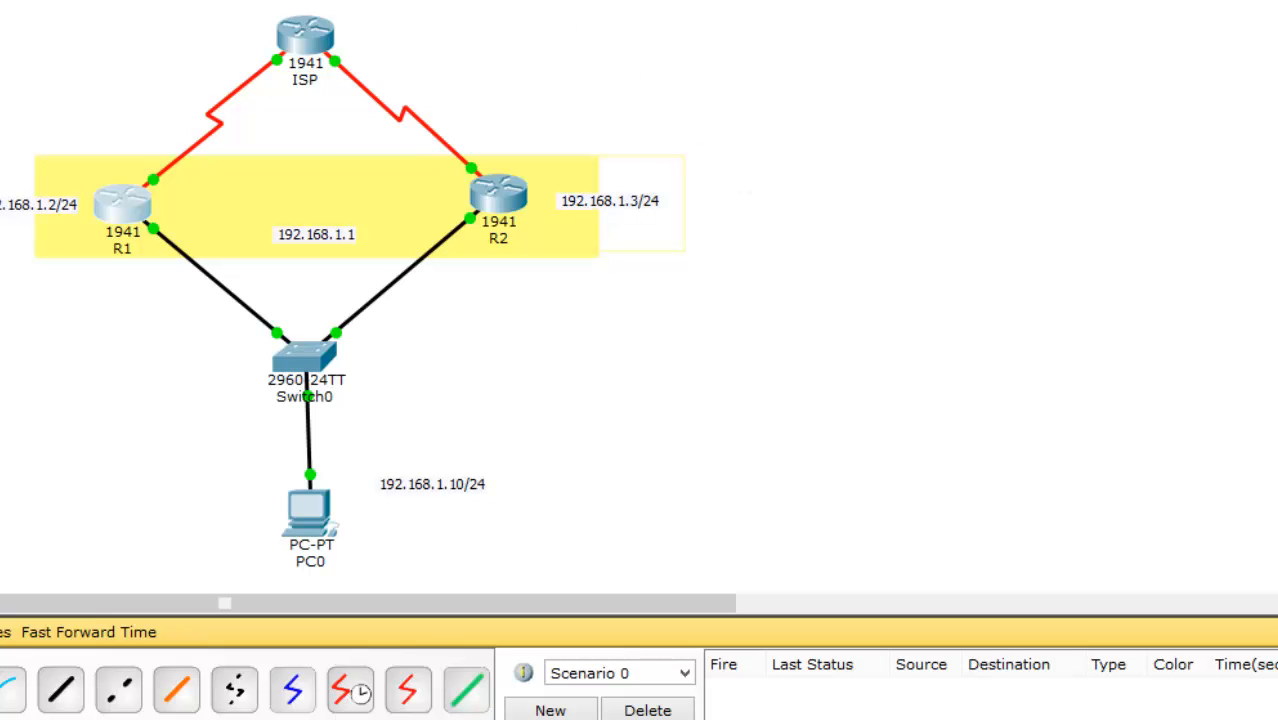
click(302, 36)
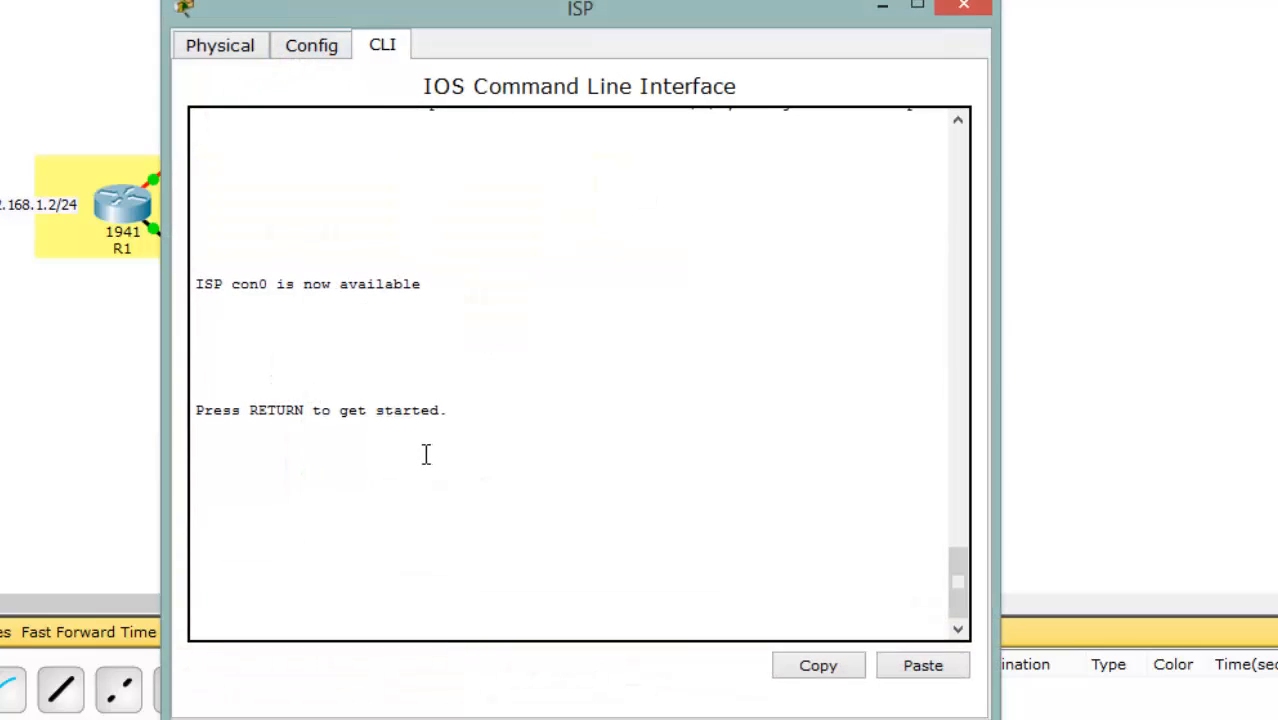
key(Return)
key(Return)
key(Return)
key(Return)
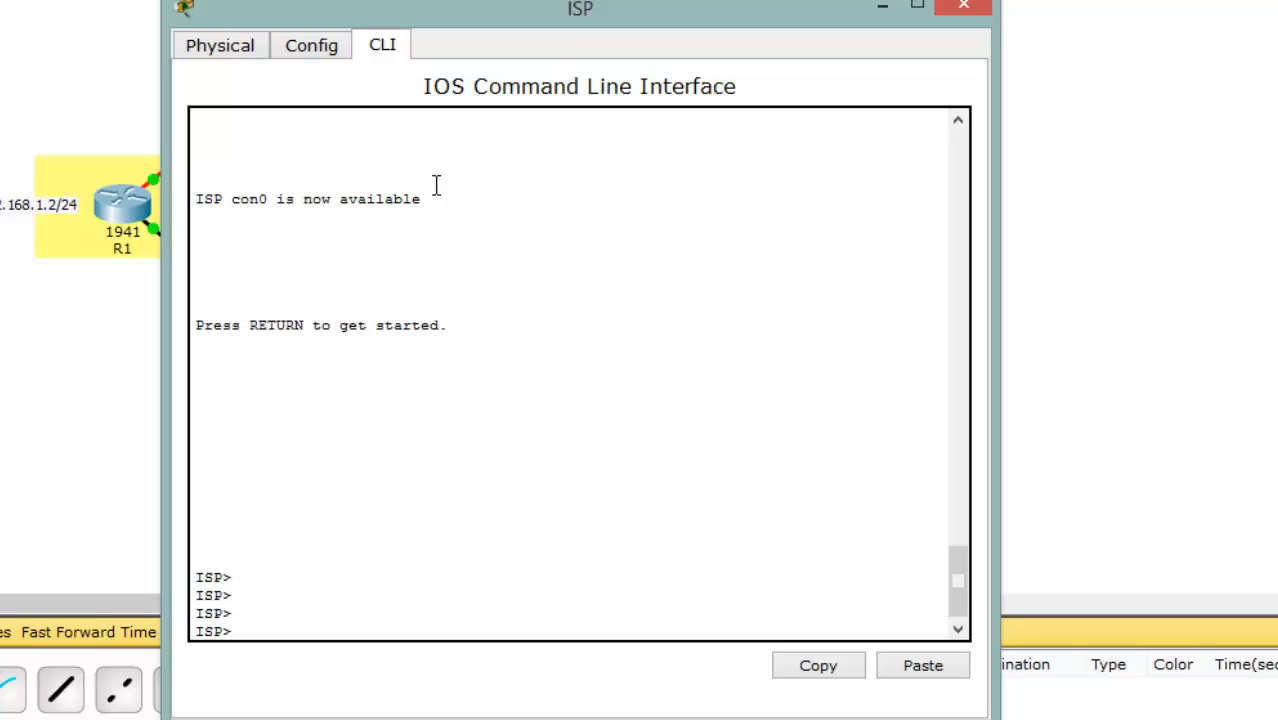
Enter privileged mode on the ISP router, display its IP routing table, and close the router's window.
text(ena)
key(Return)
key(Return)
key(Return)
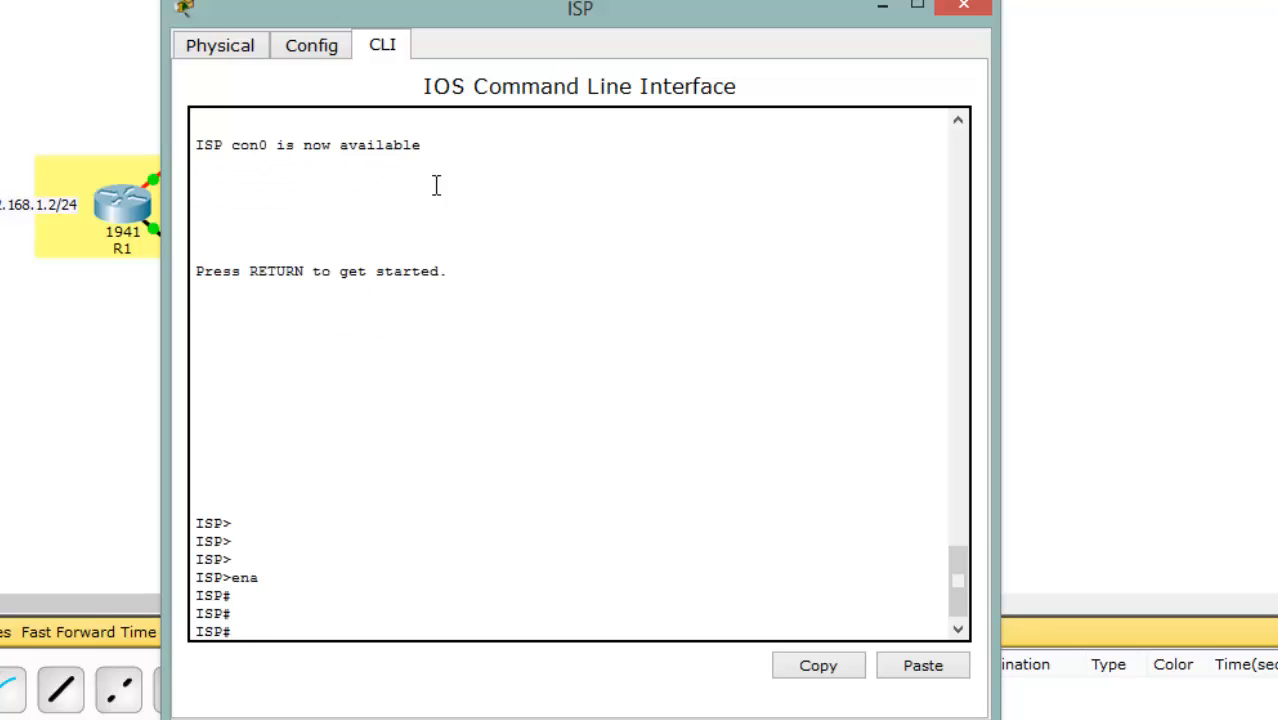
text(show ip rout)
key(Return)
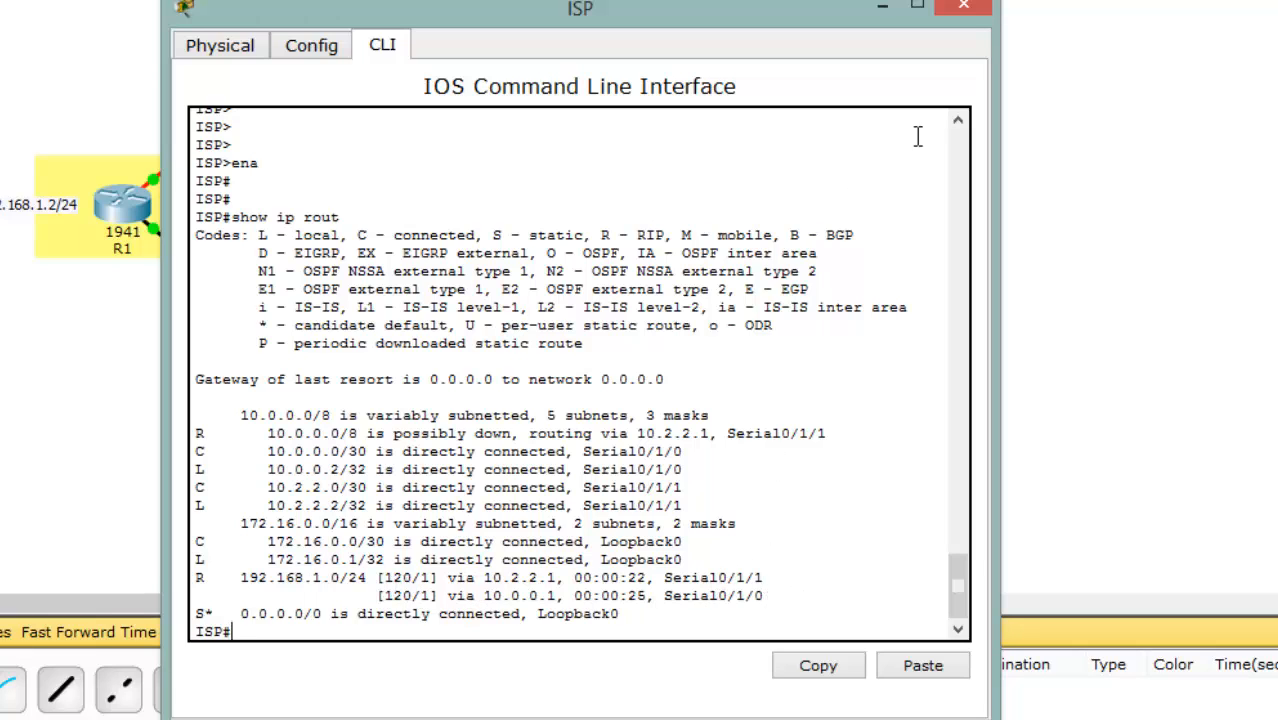
click(972, 8)
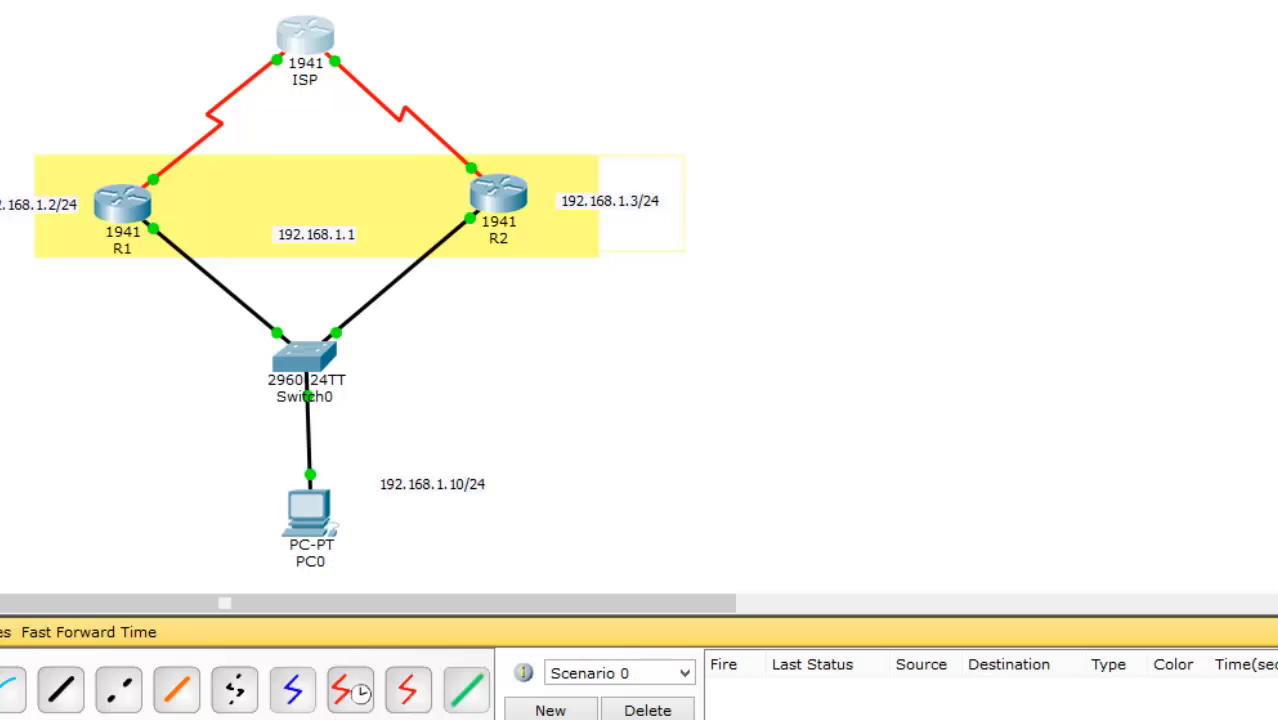
Switch to simulation mode, ping 172.16.0.1 from PC0's command prompt, and minimize PC0's window.
click(1276, 640)
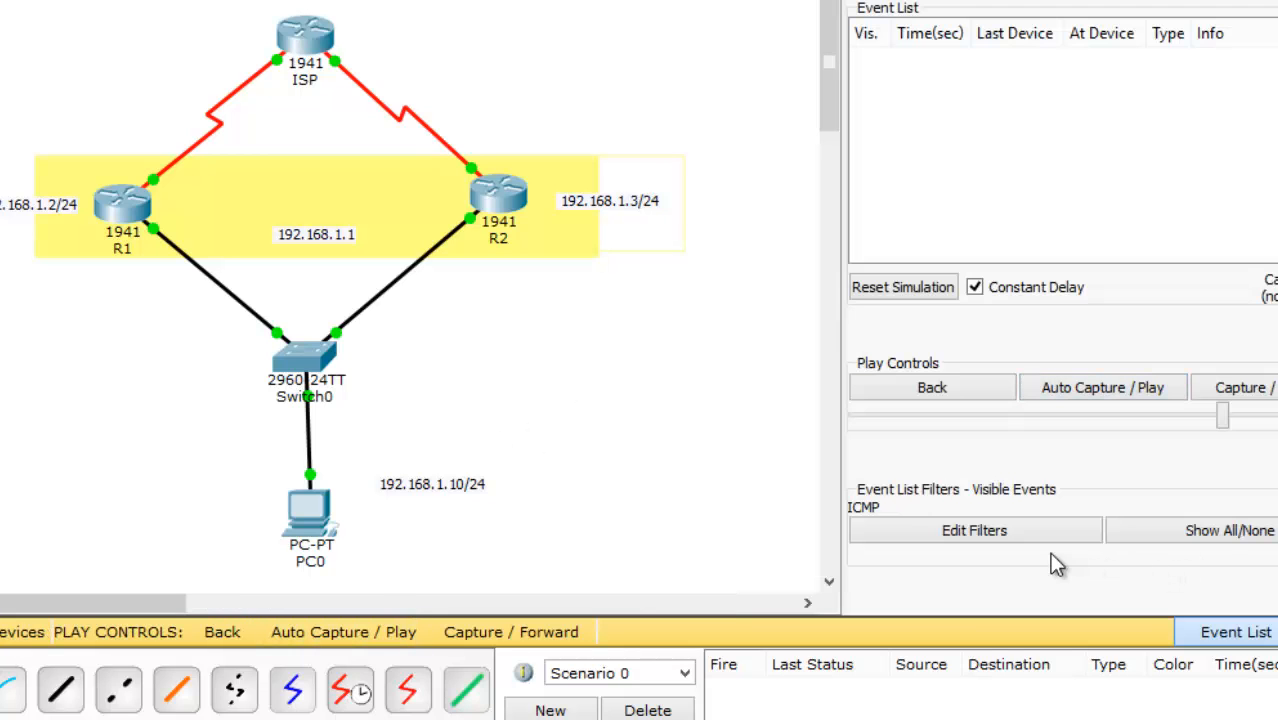
click(314, 510)
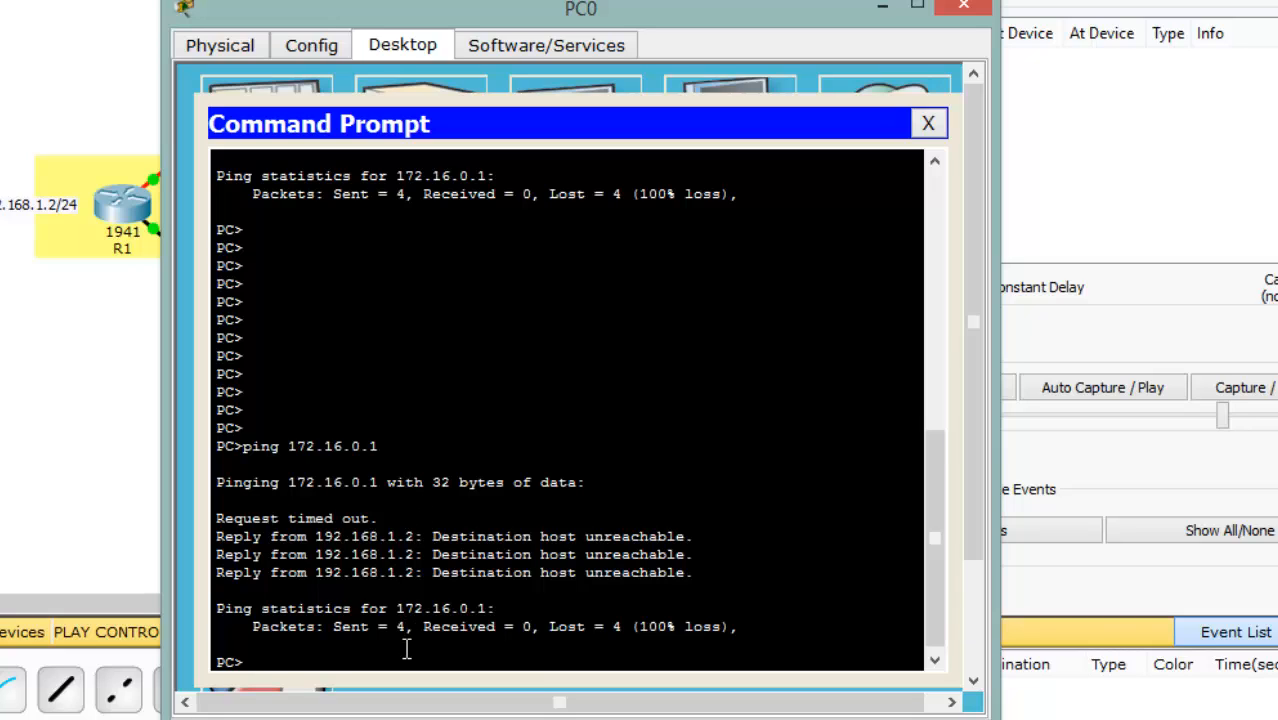
key(Up)
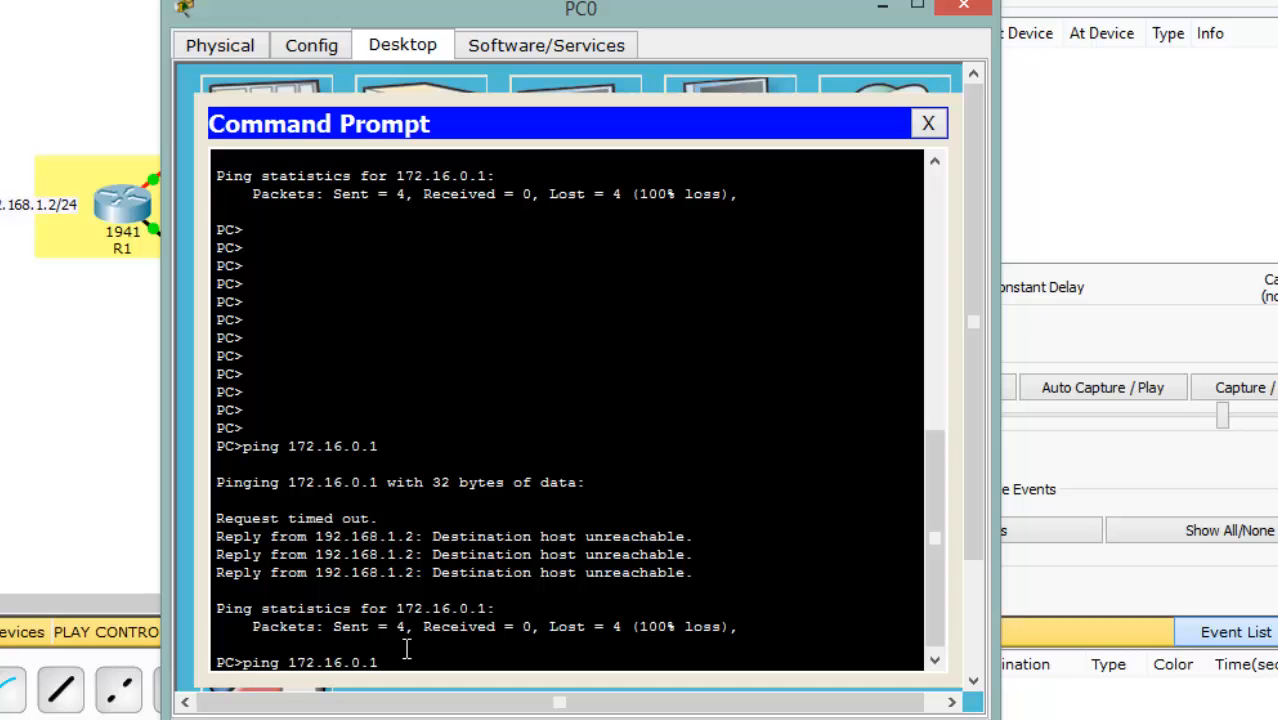
key(Return)
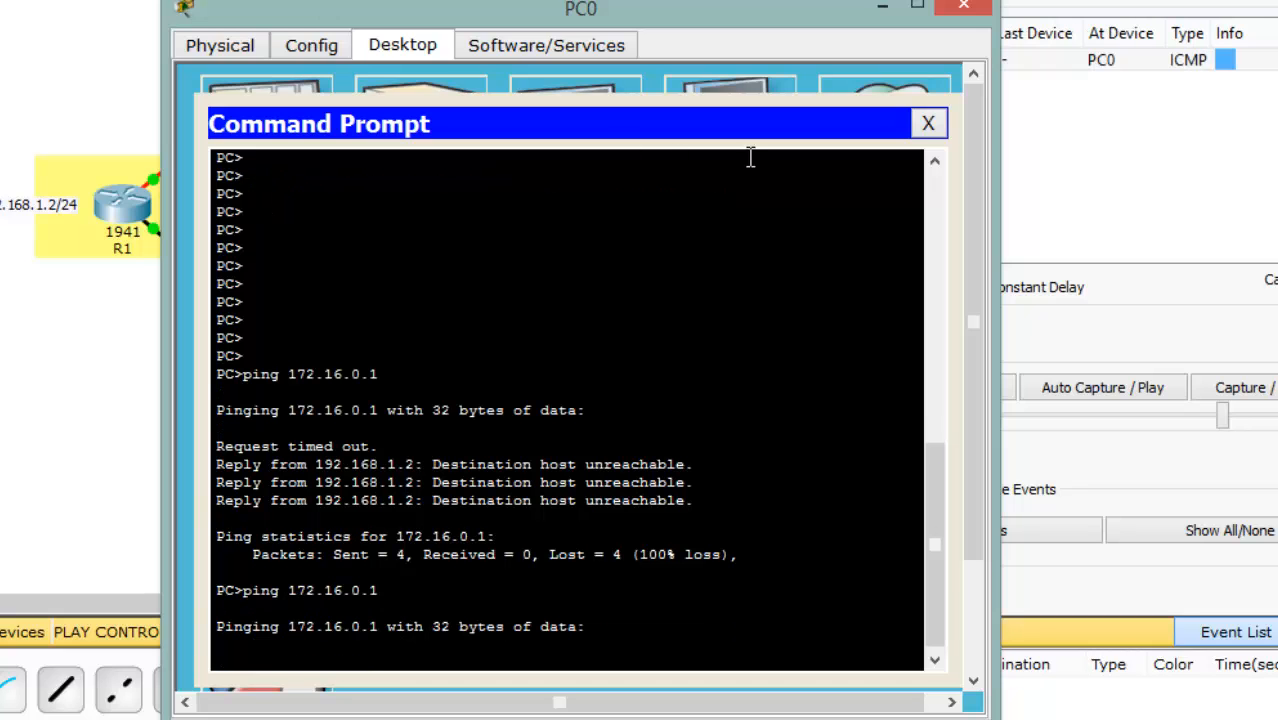
click(876, 8)
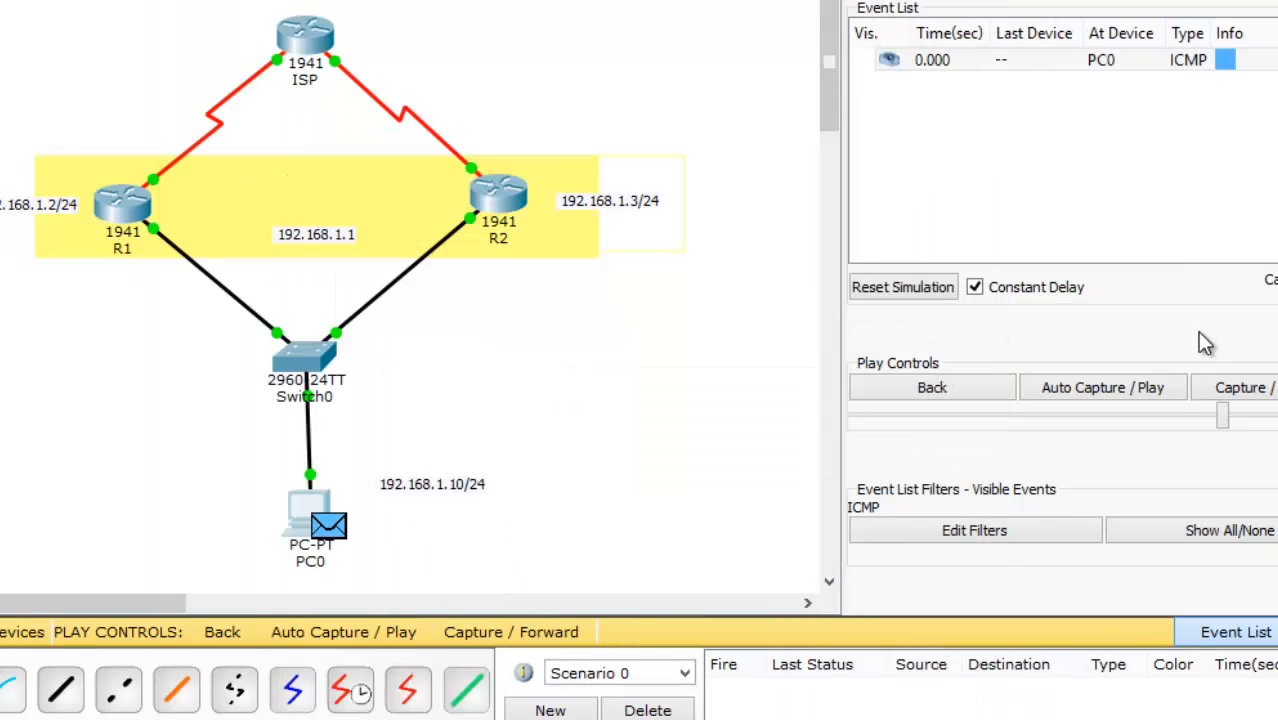
Play the ICMP simulation automatically until the event buffer fills, clear the event list, and return to realtime mode.
click(1158, 398)
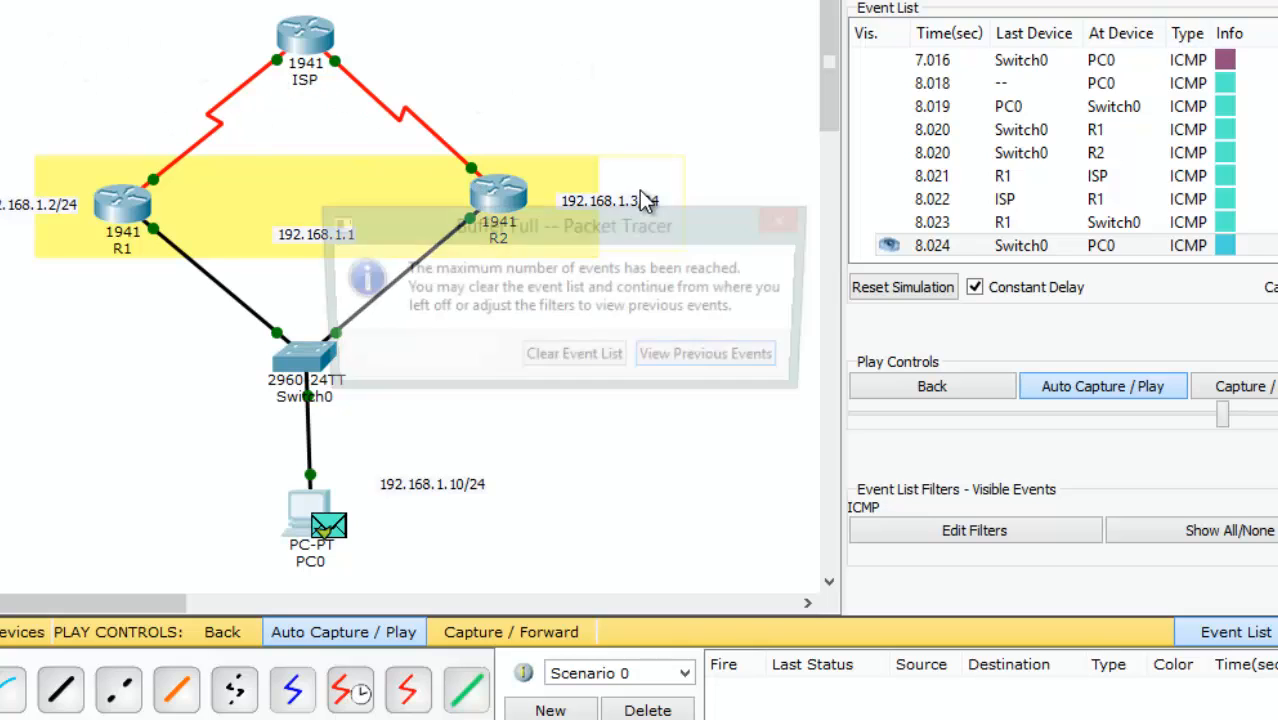
click(613, 360)
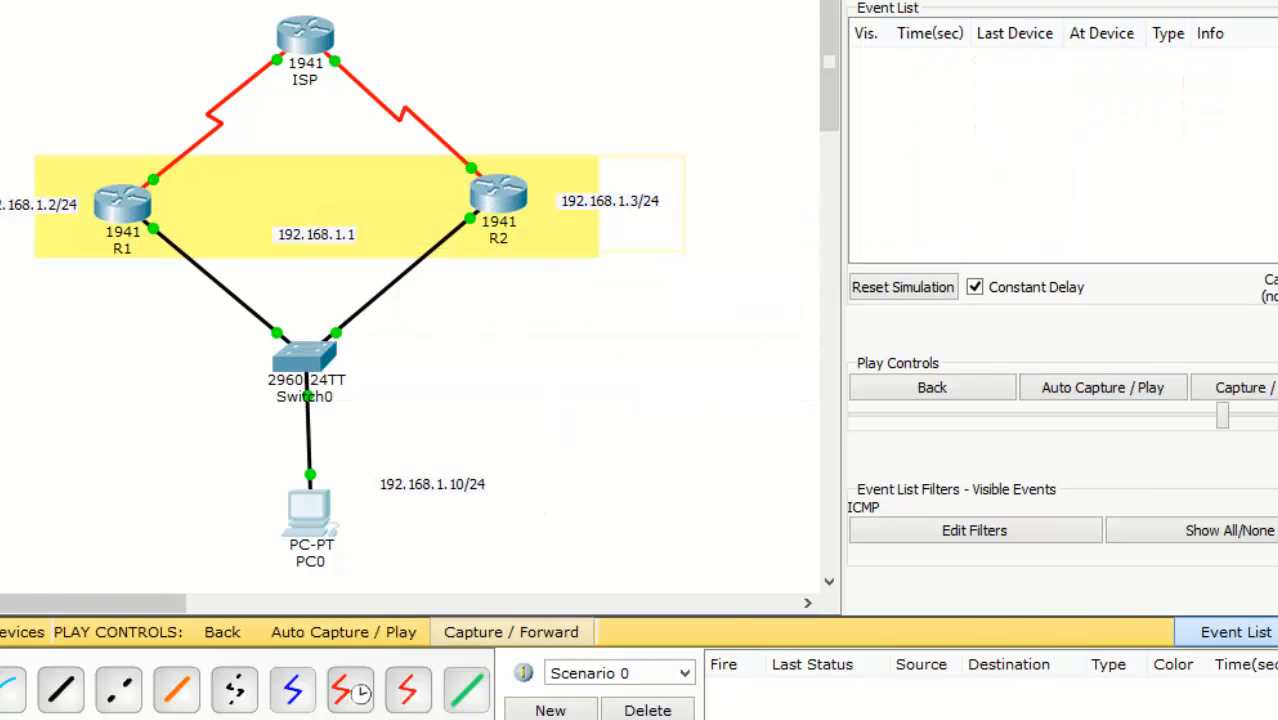
key(shift+r)
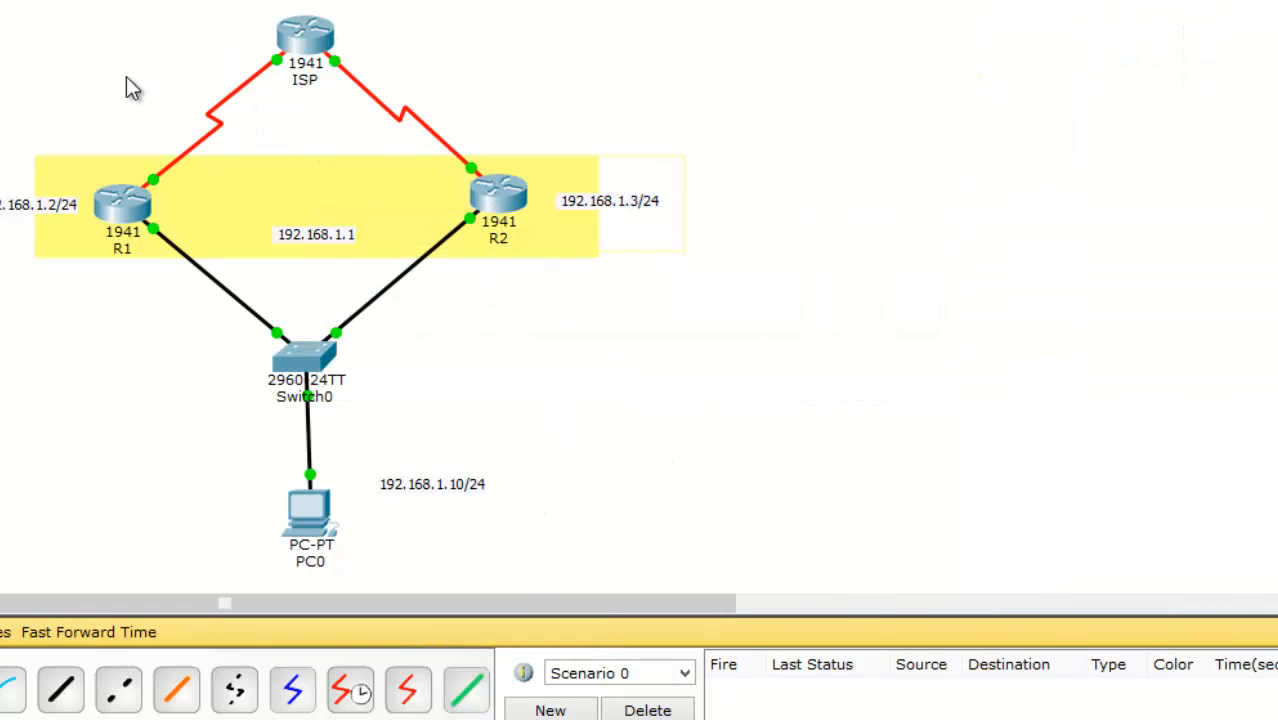